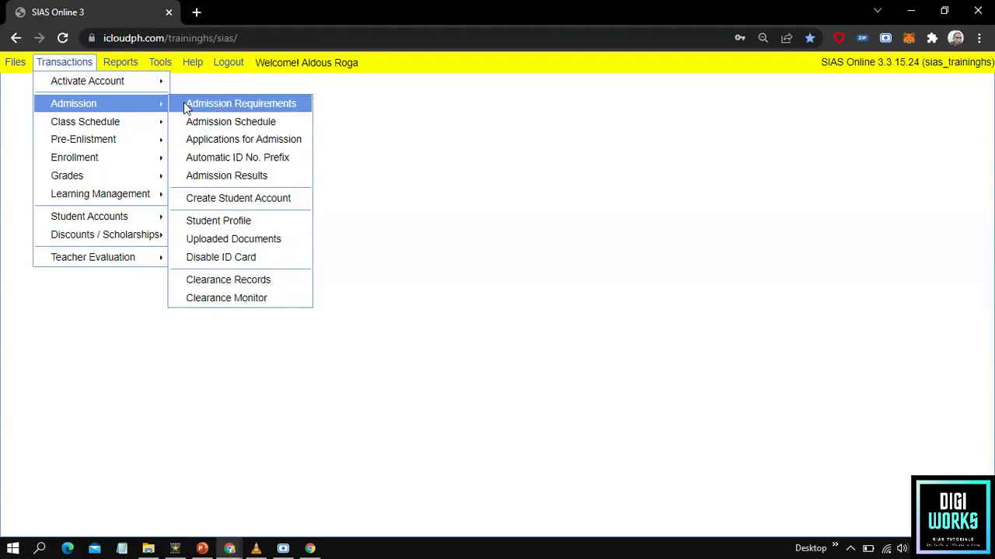
Open the Admission Requirements form and set the level to Senior High and the course to CPJ
{"action": "left_click", "coordinate": [224, 107]}
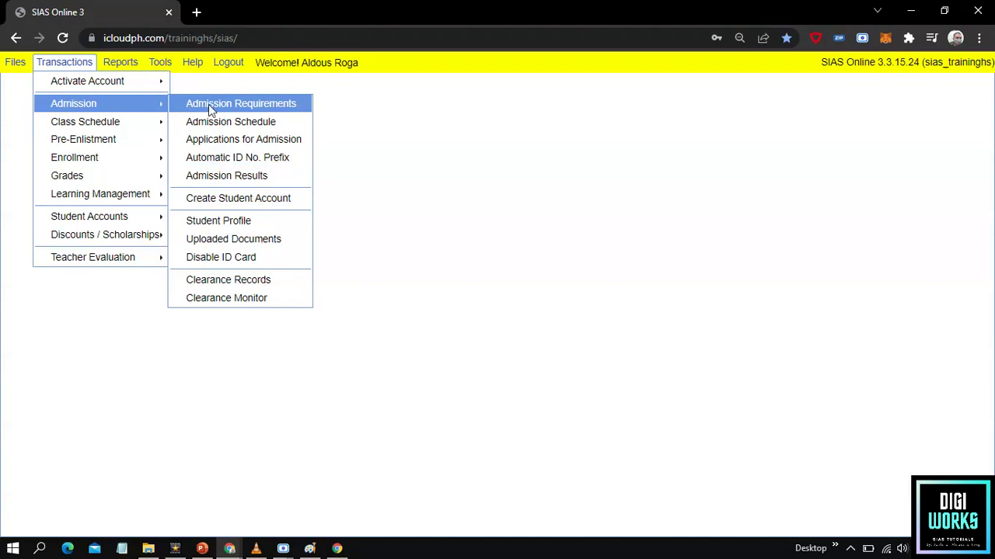
{"action": "left_click", "coordinate": [233, 104]}
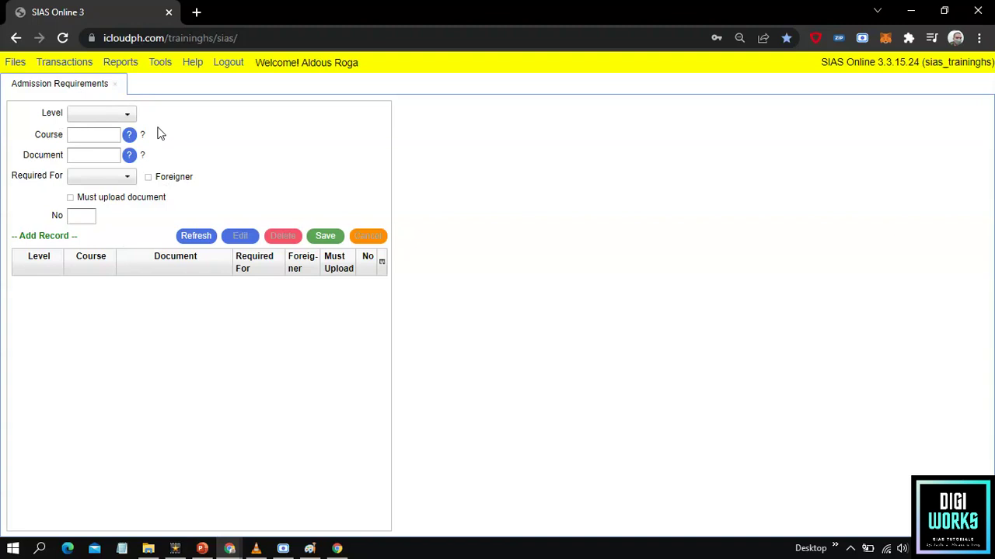
{"action": "left_click", "coordinate": [128, 116]}
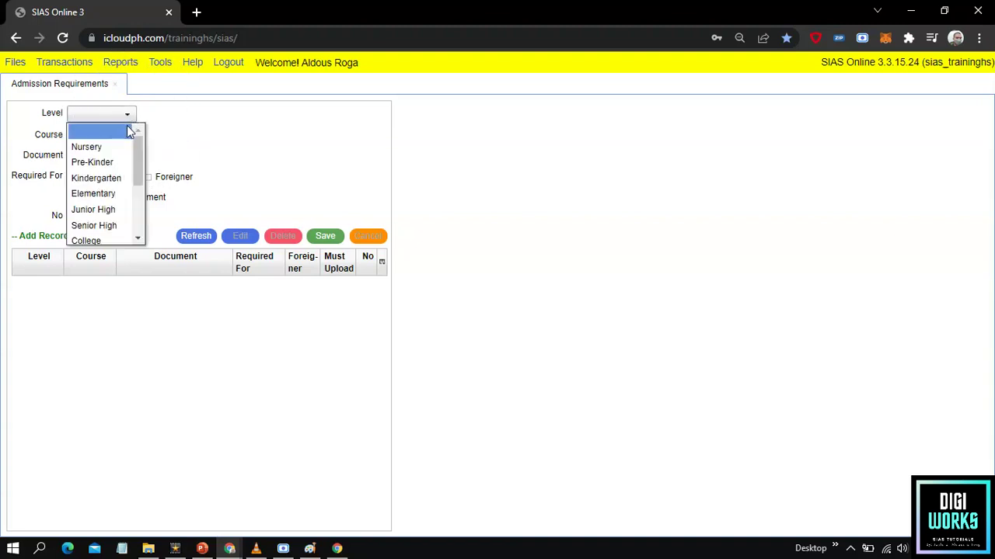
{"action": "left_click", "coordinate": [97, 225]}
{"action": "left_click", "coordinate": [114, 136]}
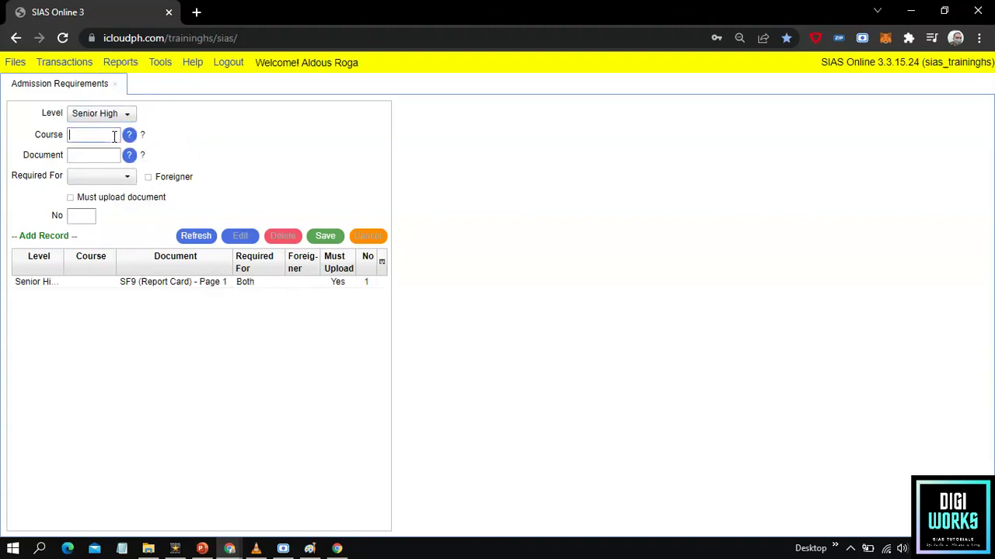
{"action": "type", "text": "cpj"}
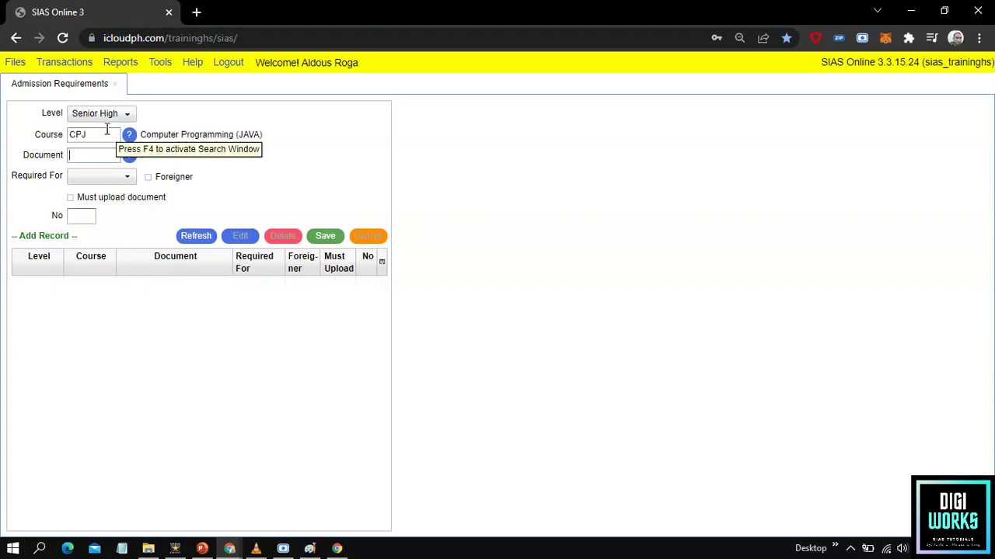
{"action": "left_click", "coordinate": [190, 134]}
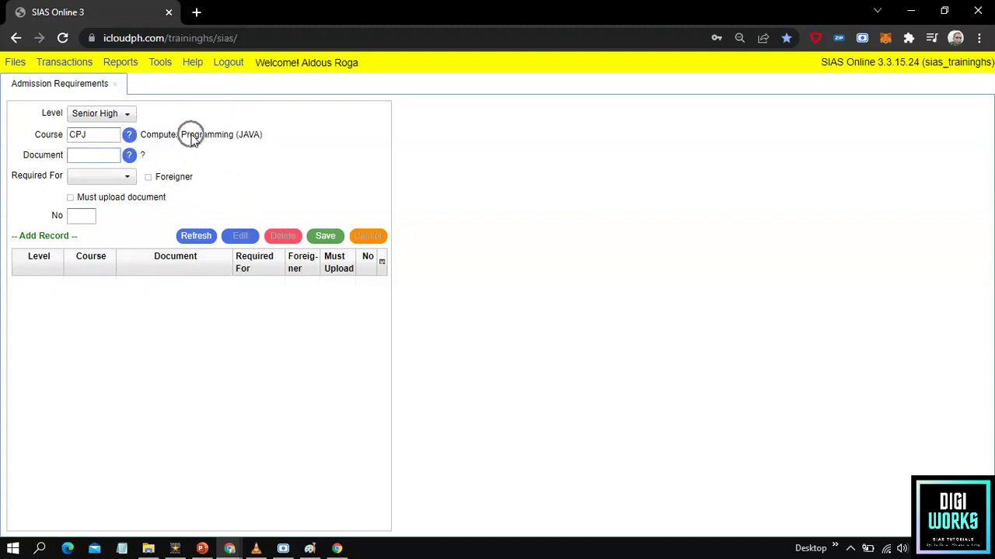
Look up the required document and choose Birth Certificate (BC) for the new requirement
{"action": "left_click", "coordinate": [130, 156]}
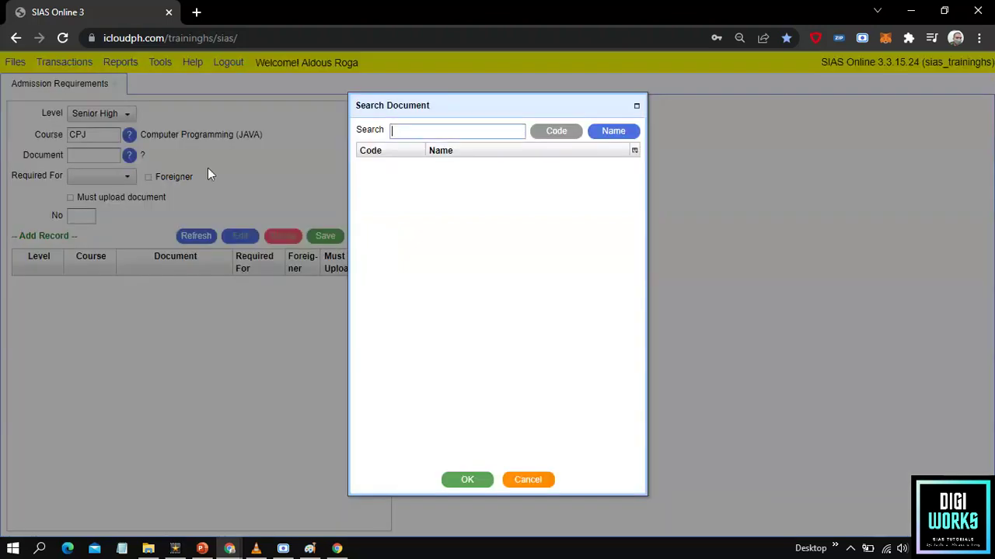
{"action": "left_click", "coordinate": [550, 136]}
{"action": "left_click", "coordinate": [464, 179]}
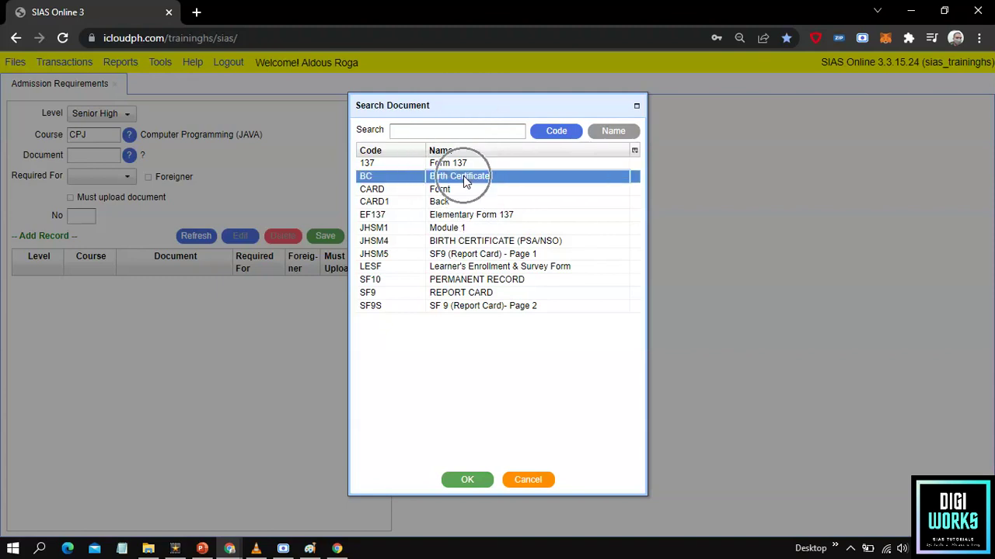
{"action": "left_click", "coordinate": [469, 480]}
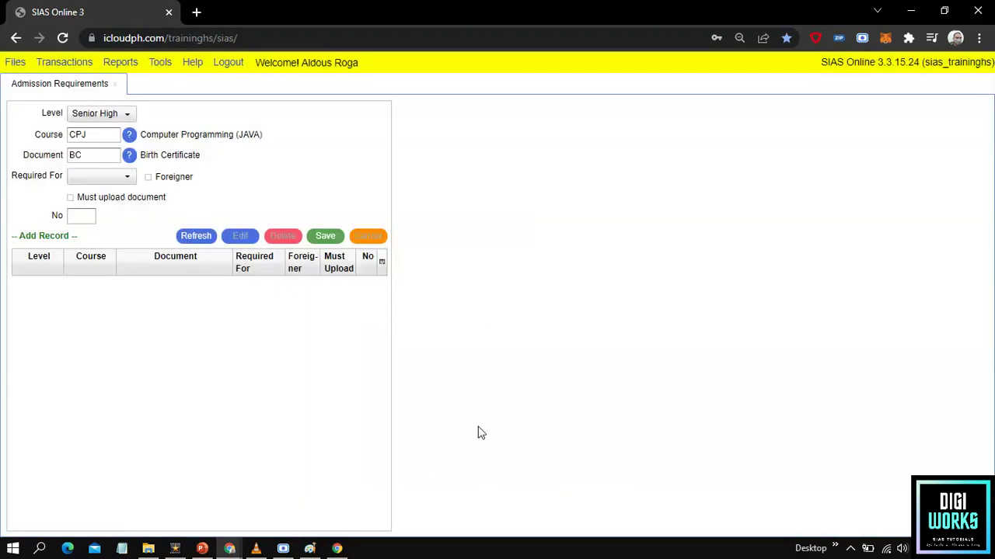
Review the full list of available document types in the document search, then close it without choosing one
{"action": "left_click", "coordinate": [129, 154]}
{"action": "left_click", "coordinate": [502, 132]}
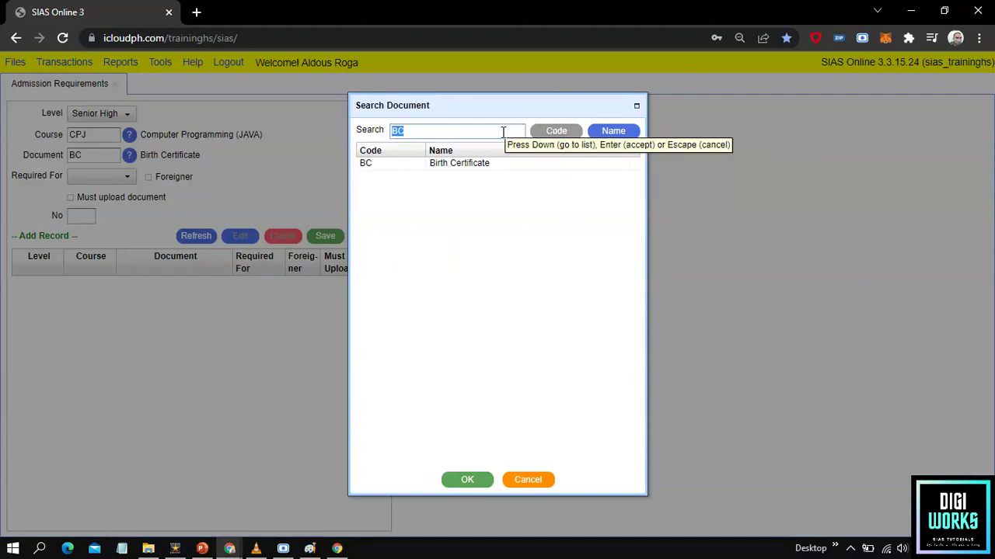
{"action": "left_click", "coordinate": [567, 128]}
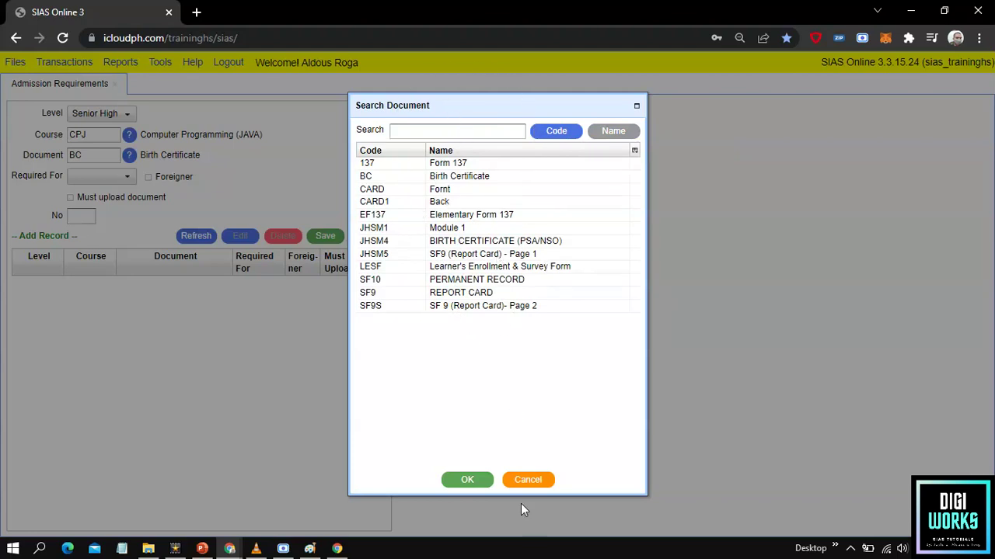
{"action": "left_click", "coordinate": [528, 479]}
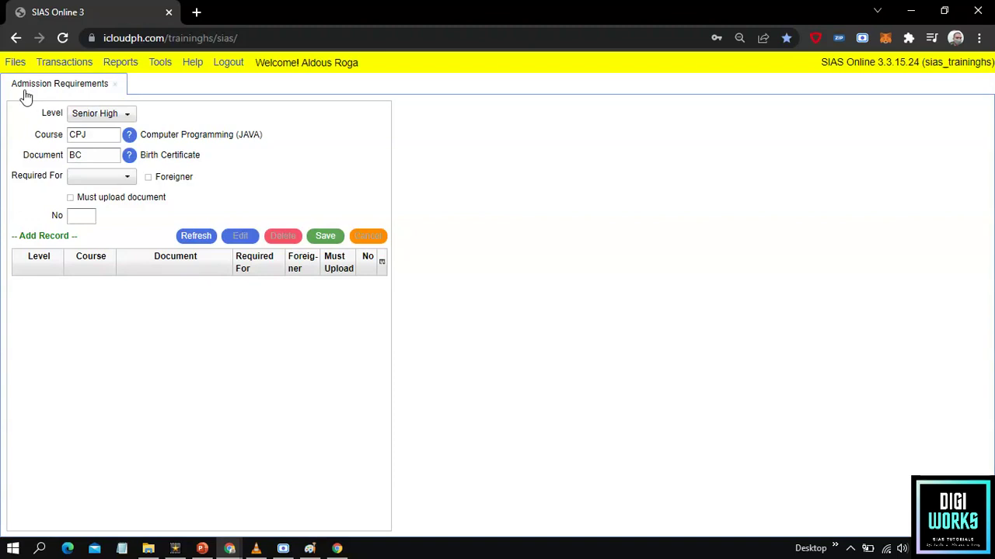
Add and save a new document type with the code GC and the name Good Moral Cert
{"action": "left_click", "coordinate": [19, 67]}
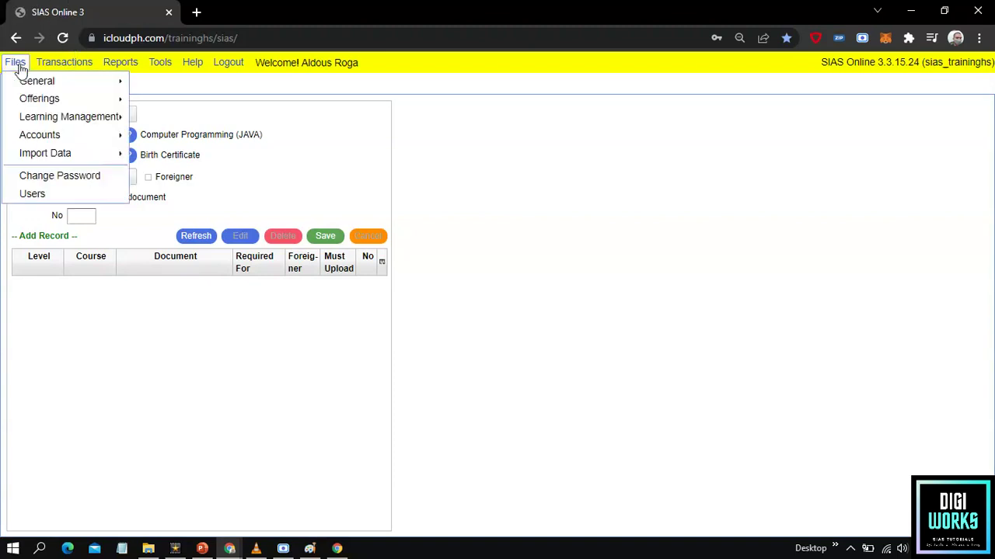
{"action": "mouse_move", "coordinate": [46, 82]}
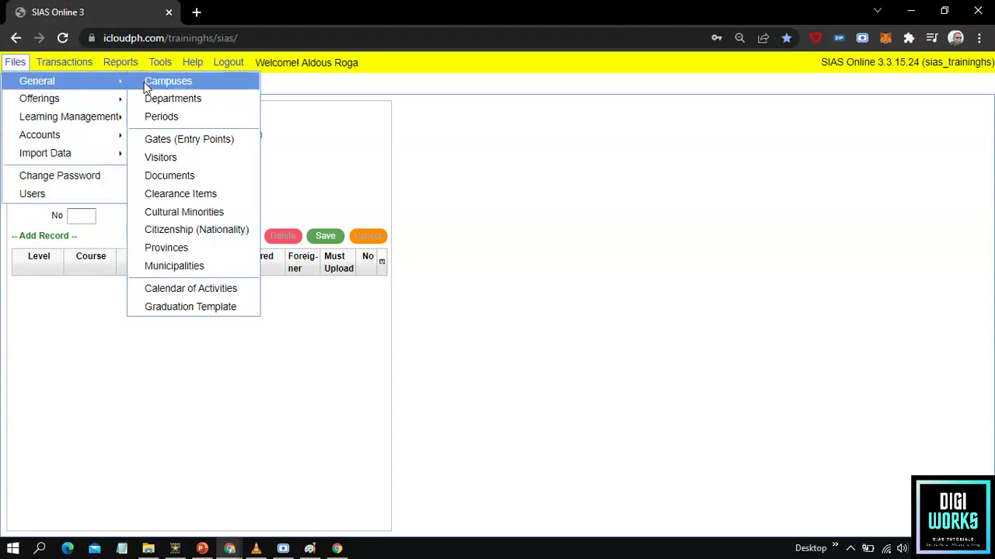
{"action": "left_click", "coordinate": [175, 179]}
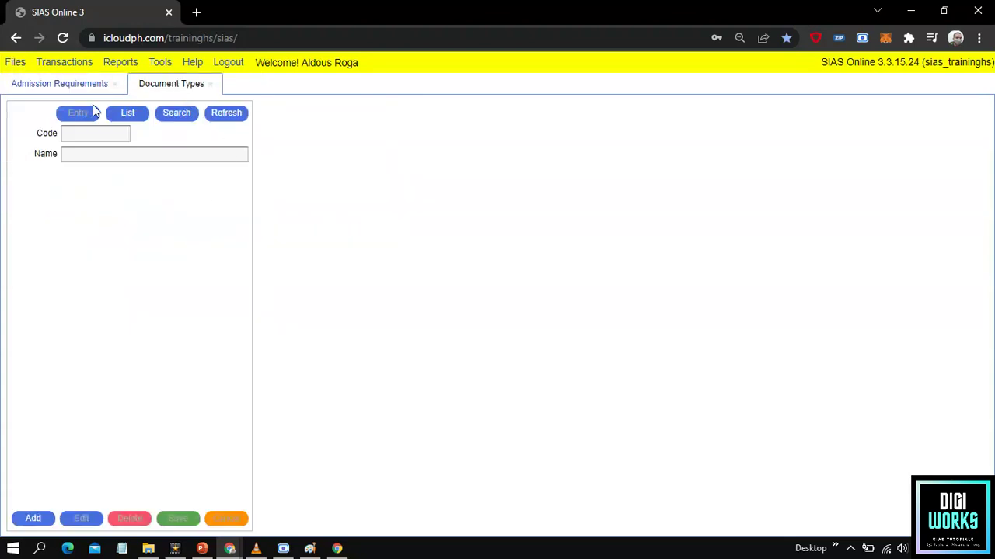
{"action": "left_click", "coordinate": [82, 139]}
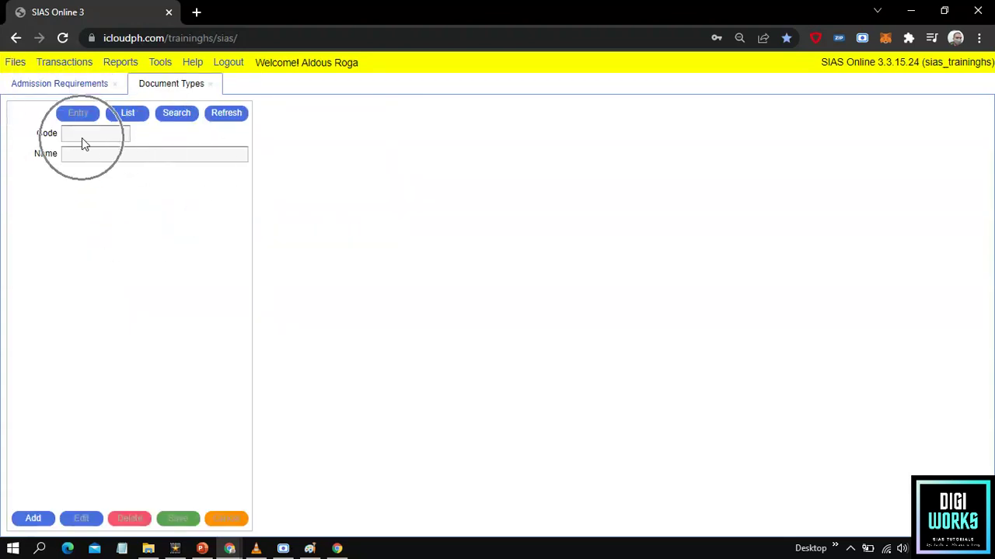
{"action": "left_click", "coordinate": [32, 518]}
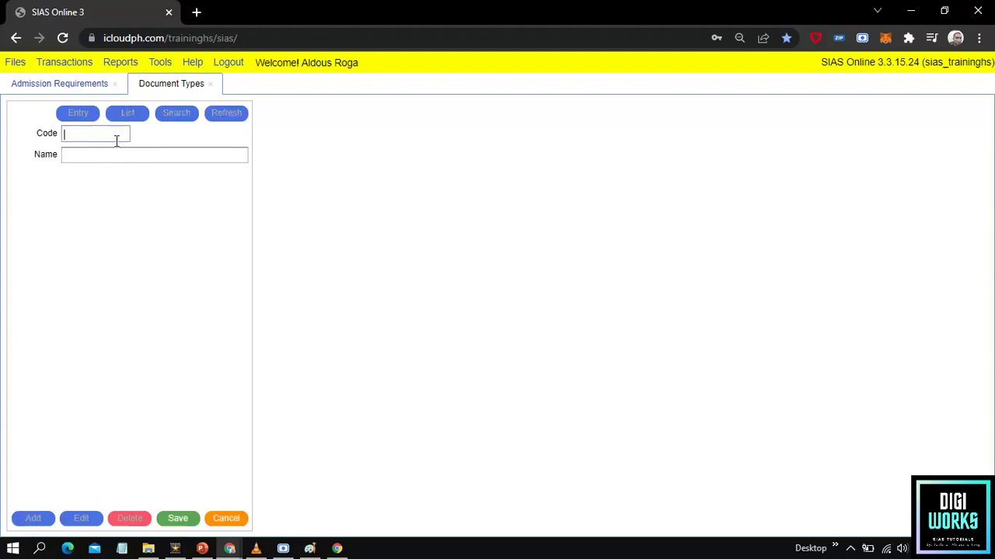
{"action": "type", "text": "gc"}
{"action": "key", "text": "Tab"}
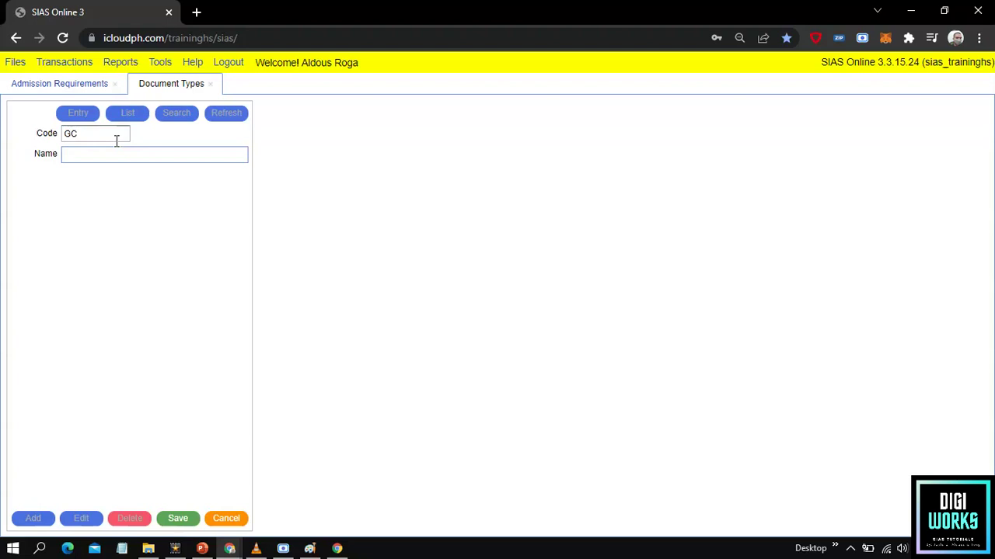
{"action": "type", "text": "good moral cert"}
{"action": "left_click", "coordinate": [180, 523]}
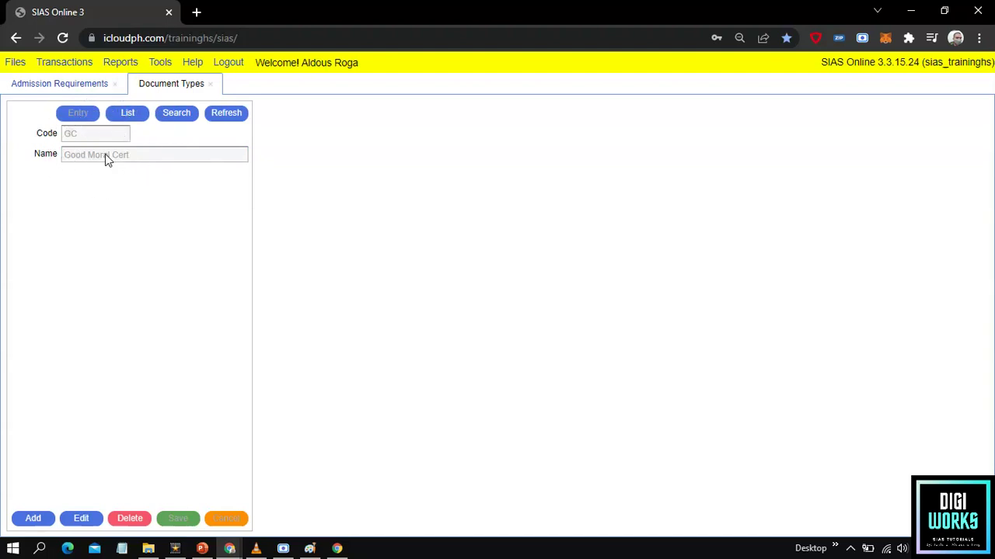
List all document types and locate the Good Moral Cert record
{"action": "left_click", "coordinate": [226, 118]}
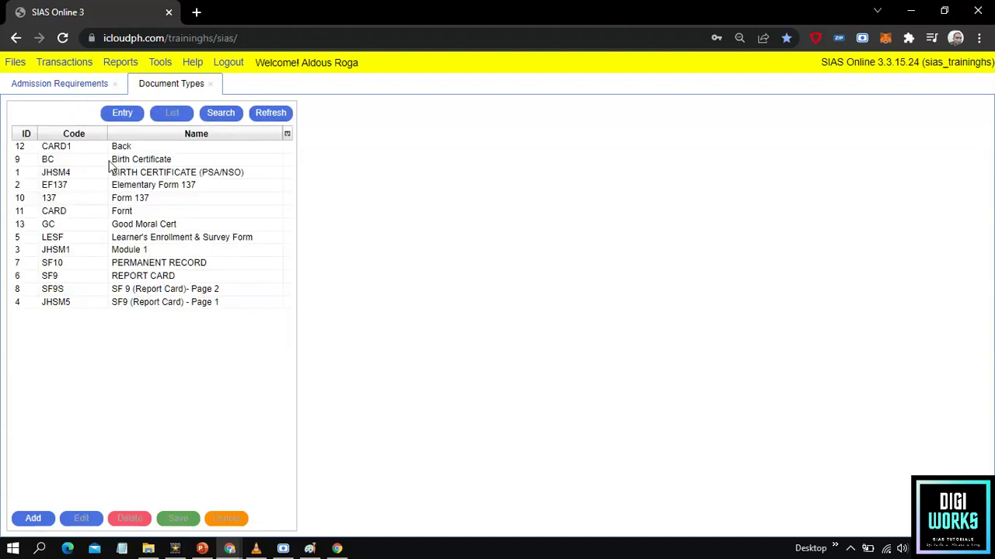
{"action": "left_click", "coordinate": [62, 225]}
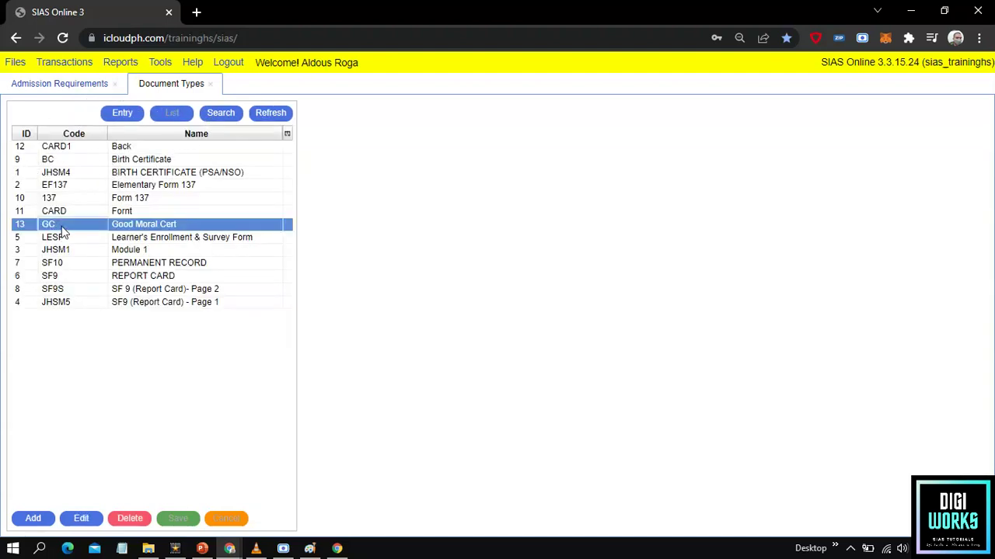
{"action": "left_click", "coordinate": [62, 227]}
{"action": "left_click", "coordinate": [62, 227]}
{"action": "left_click", "coordinate": [62, 227]}
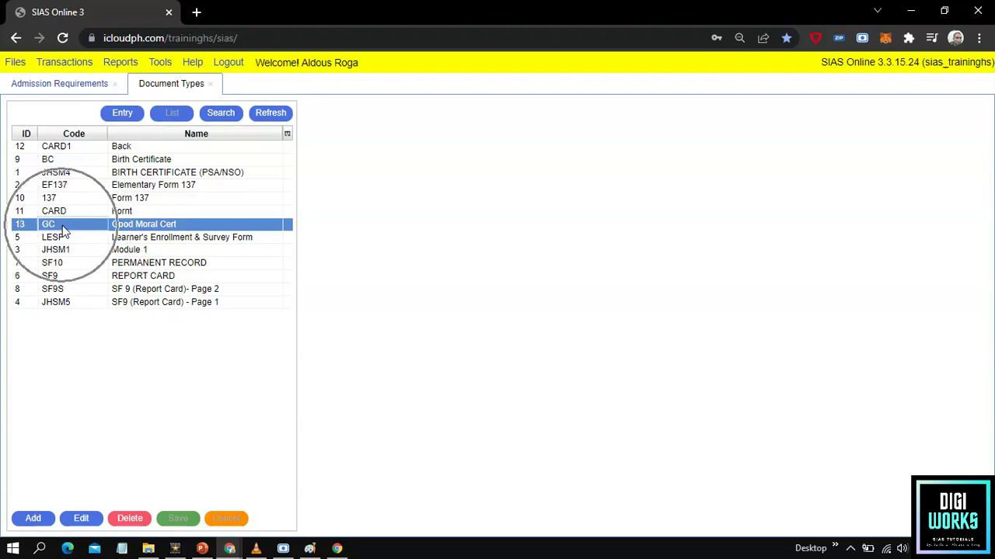
Return to the Admission Requirements form and make the Birth Certificate required for Both
{"action": "left_click", "coordinate": [75, 91]}
{"action": "left_click", "coordinate": [95, 155]}
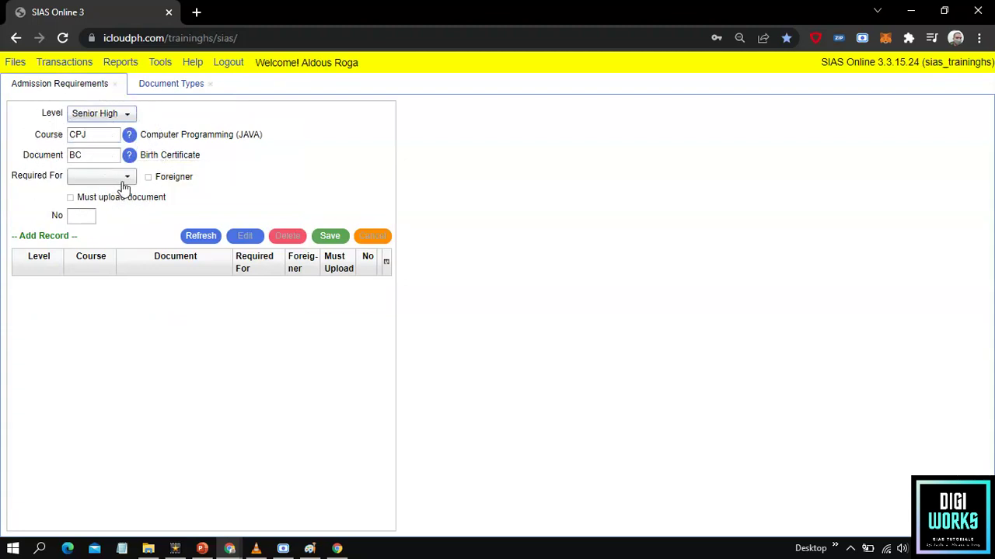
{"action": "left_click", "coordinate": [122, 181]}
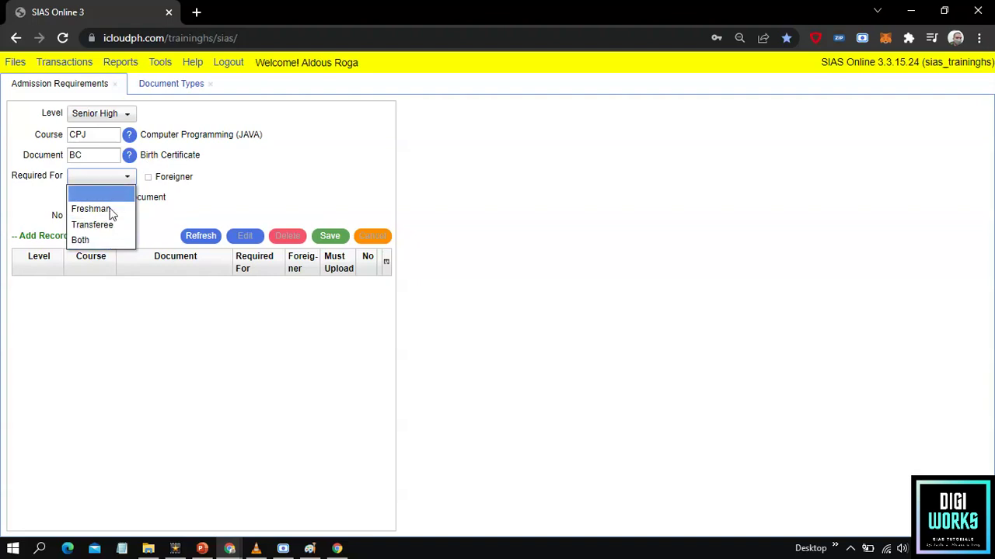
{"action": "left_click", "coordinate": [111, 240]}
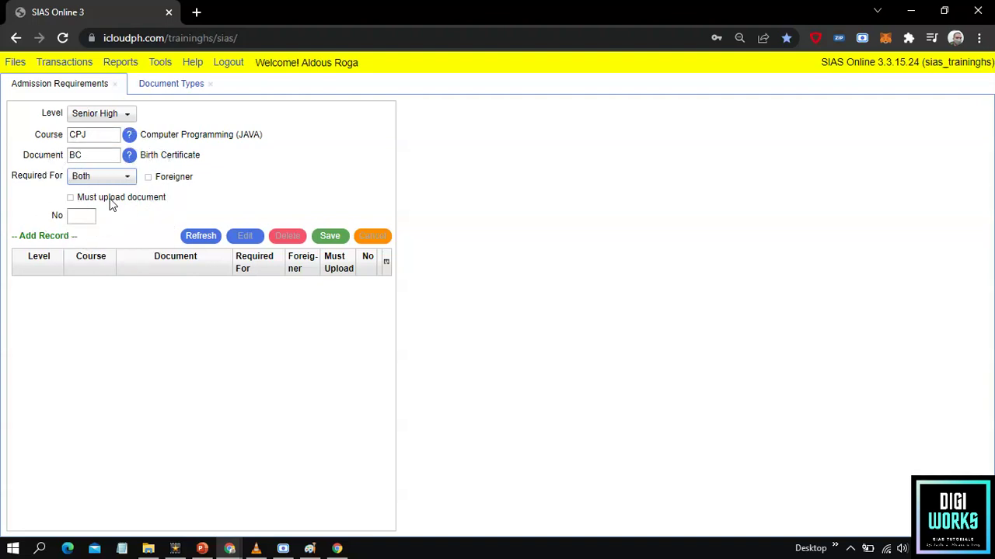
{"action": "left_click", "coordinate": [72, 198]}
{"action": "key", "text": "ctrl"}
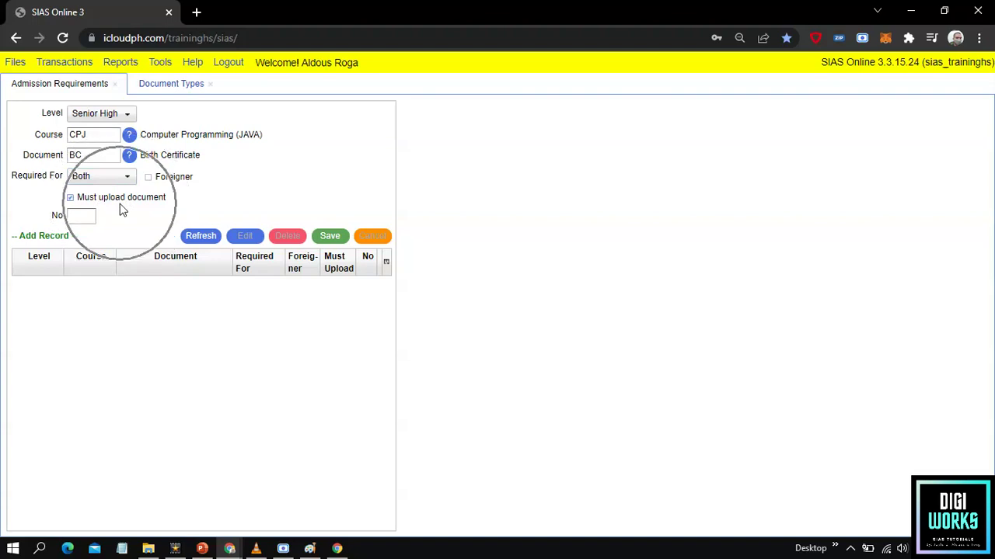
{"action": "left_click", "coordinate": [70, 198]}
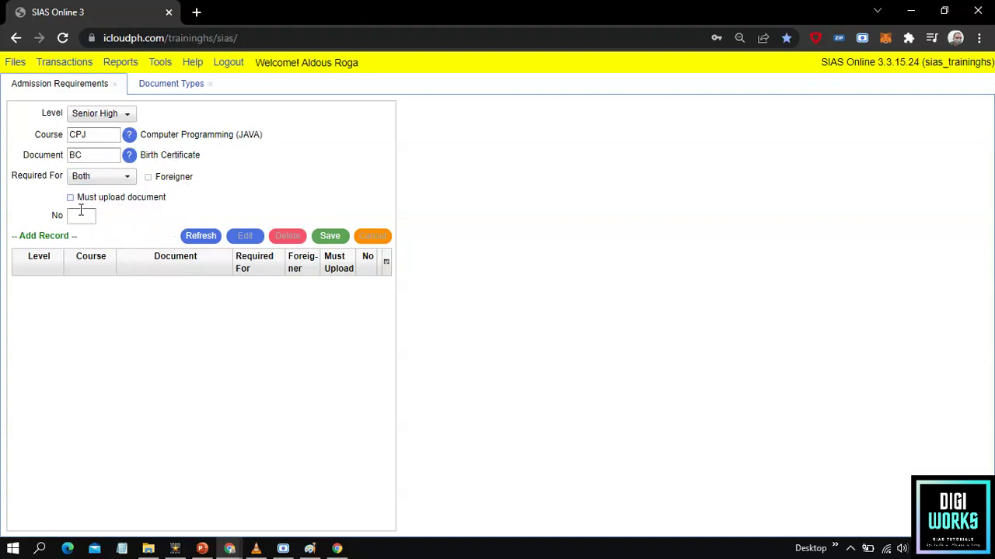
Number the Birth Certificate requirement 1 and save the record
{"action": "left_click", "coordinate": [82, 216]}
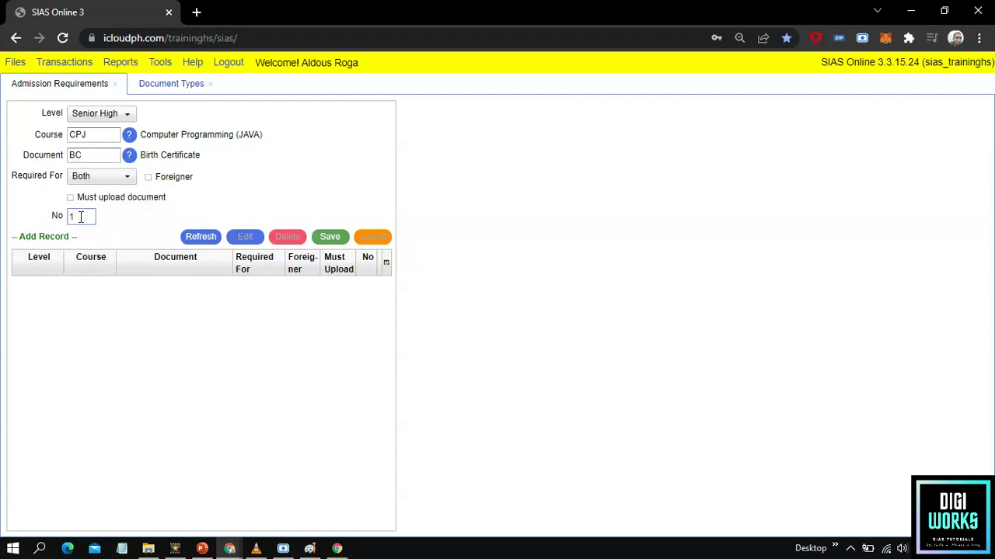
{"action": "left_click", "coordinate": [331, 238]}
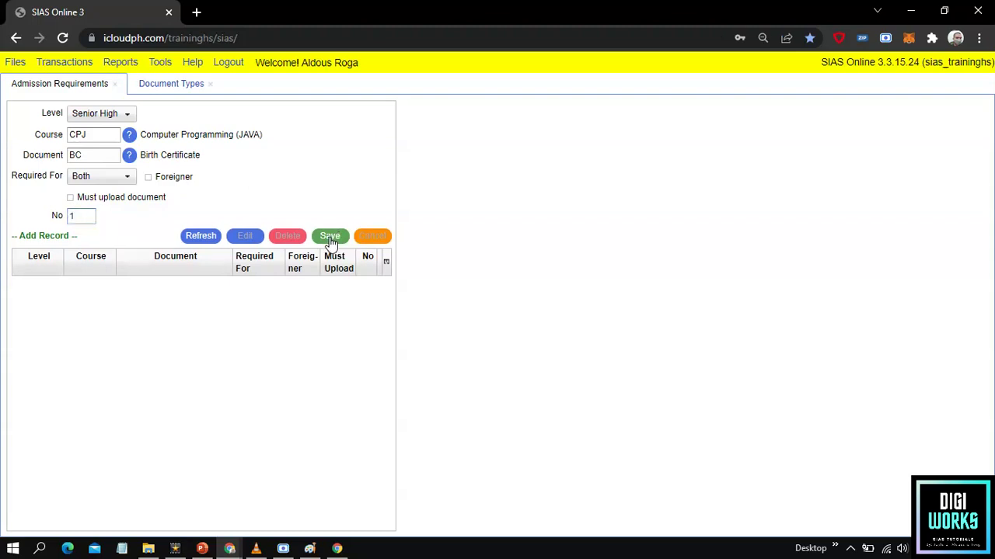
{"action": "left_click", "coordinate": [197, 291]}
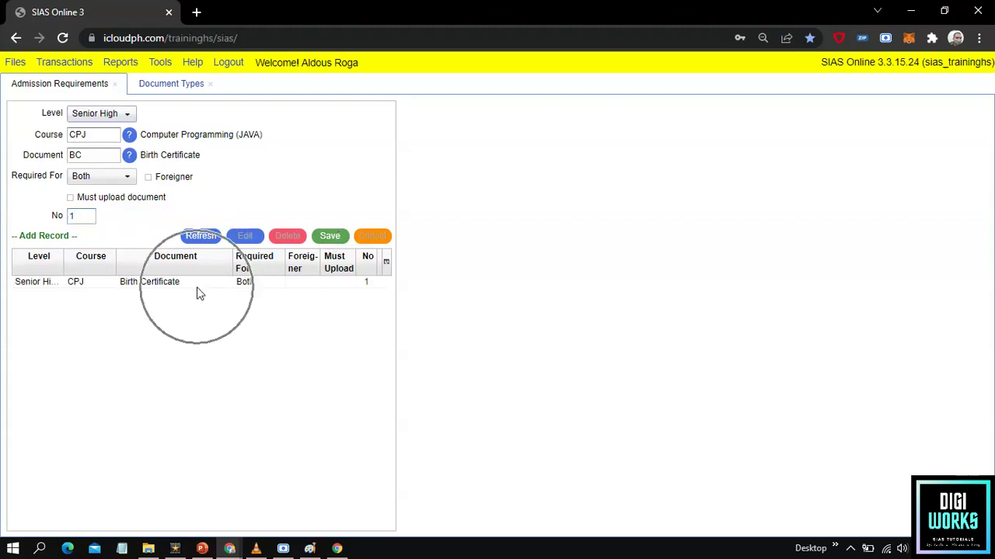
{"action": "left_click", "coordinate": [152, 288]}
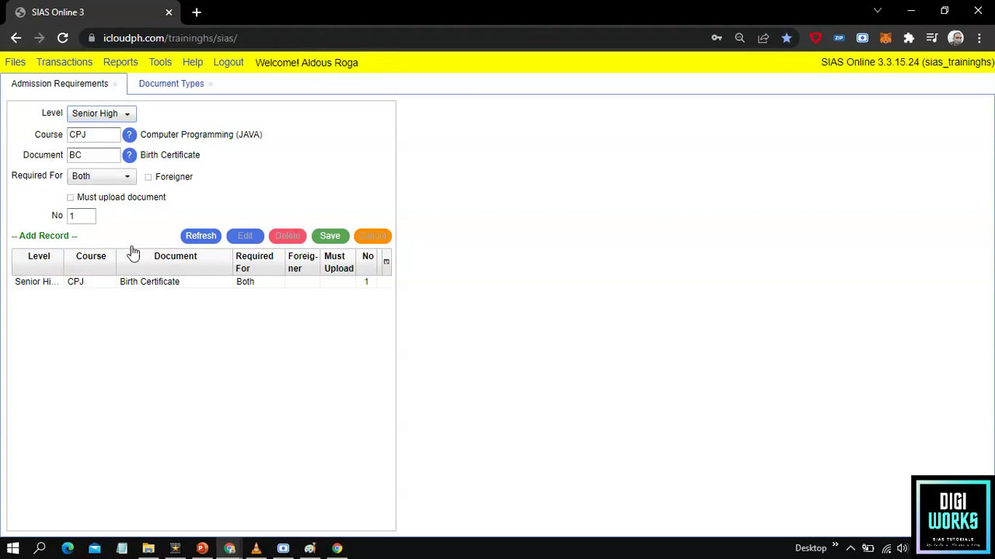
Search the document list by the code gc and choose Good Moral Cert as the requirement's document
{"action": "left_click", "coordinate": [104, 154]}
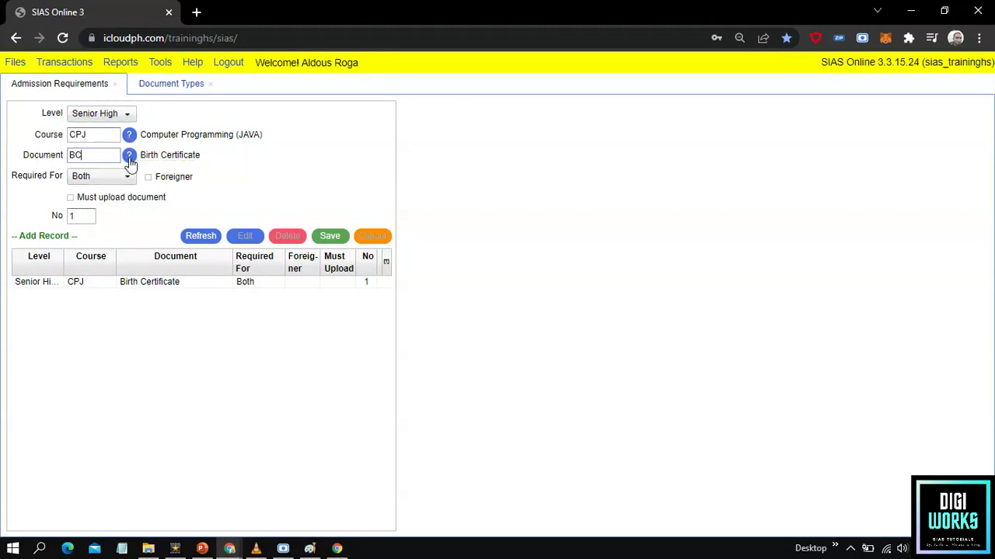
{"action": "left_click", "coordinate": [108, 154]}
{"action": "left_click", "coordinate": [129, 154]}
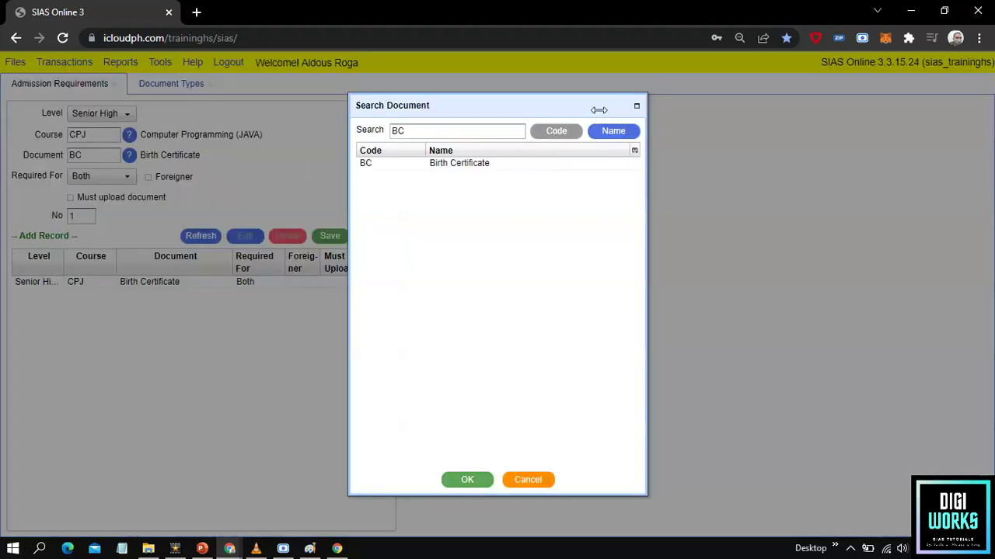
{"action": "left_click", "coordinate": [555, 131]}
{"action": "key", "text": "BackSpace"}
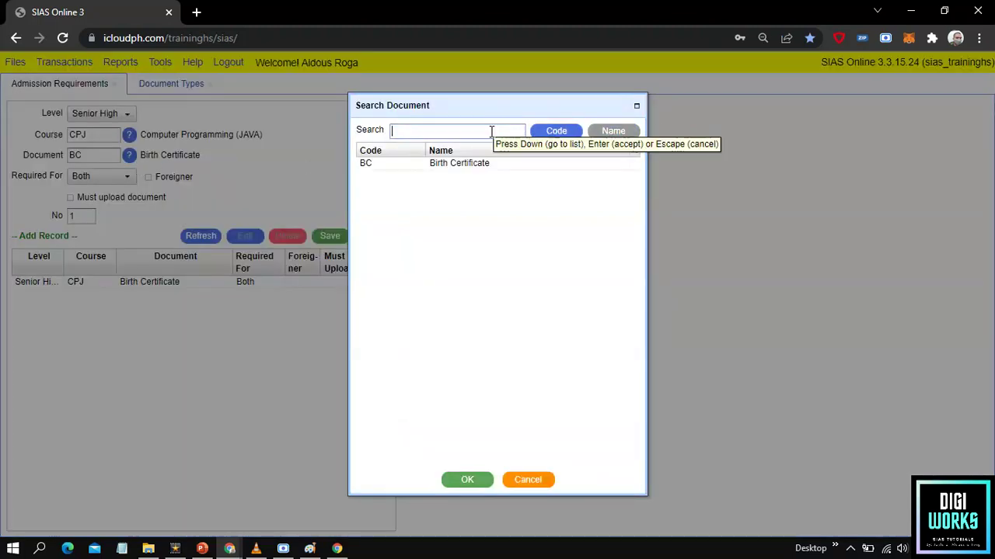
{"action": "type", "text": "gc"}
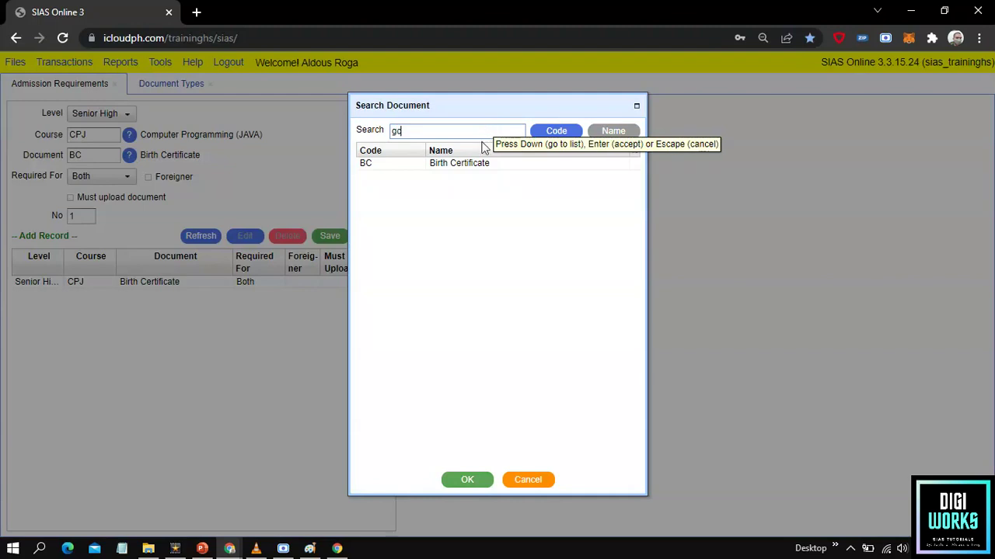
{"action": "left_click", "coordinate": [595, 130]}
{"action": "left_click", "coordinate": [562, 133]}
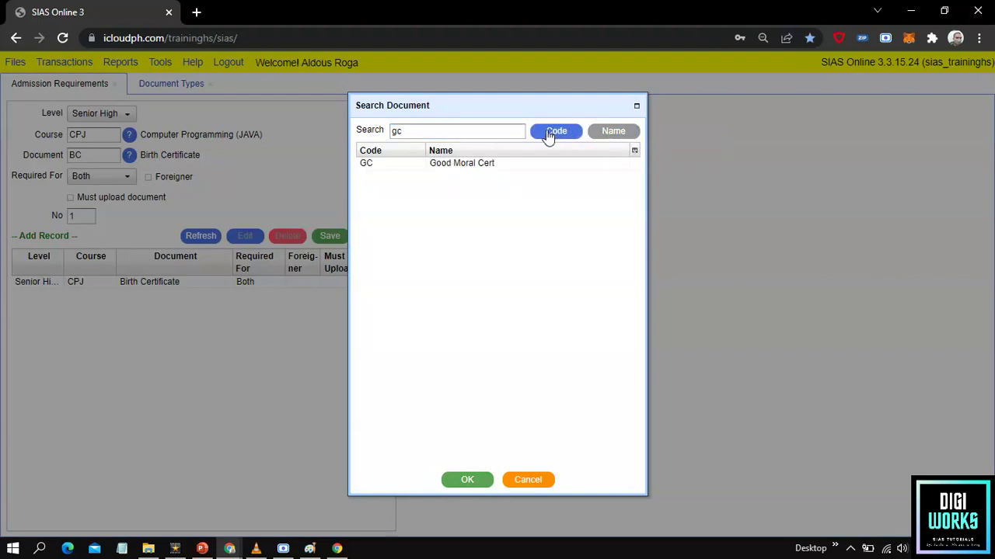
{"action": "left_click", "coordinate": [461, 168]}
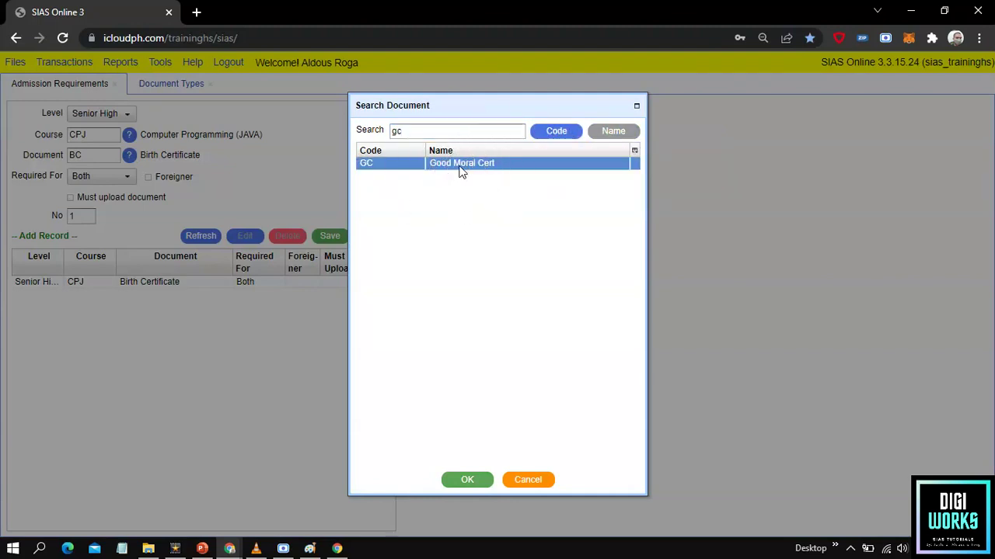
{"action": "left_click", "coordinate": [466, 481]}
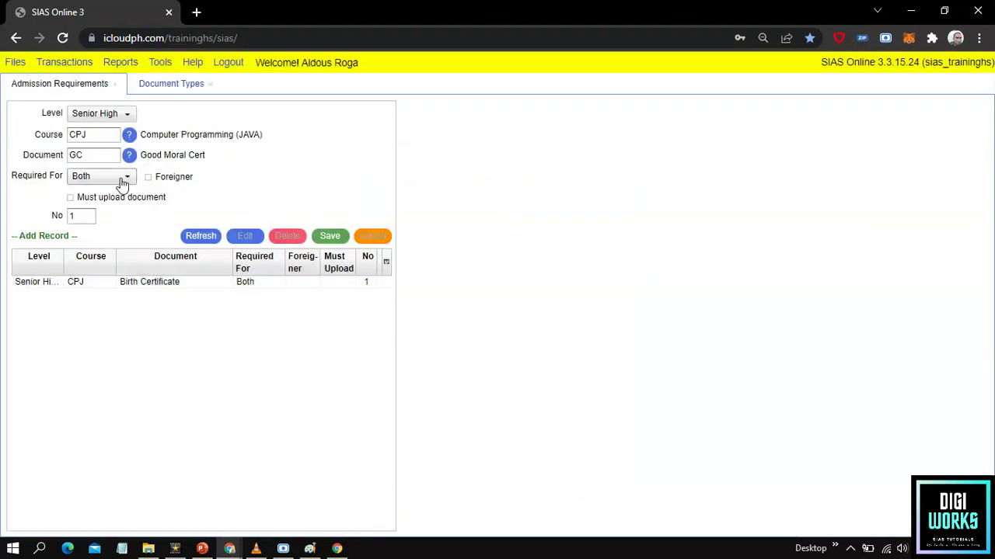
Mark the Good Moral Cert requirement as must upload, number it 2 and save the record
{"action": "left_click", "coordinate": [87, 215]}
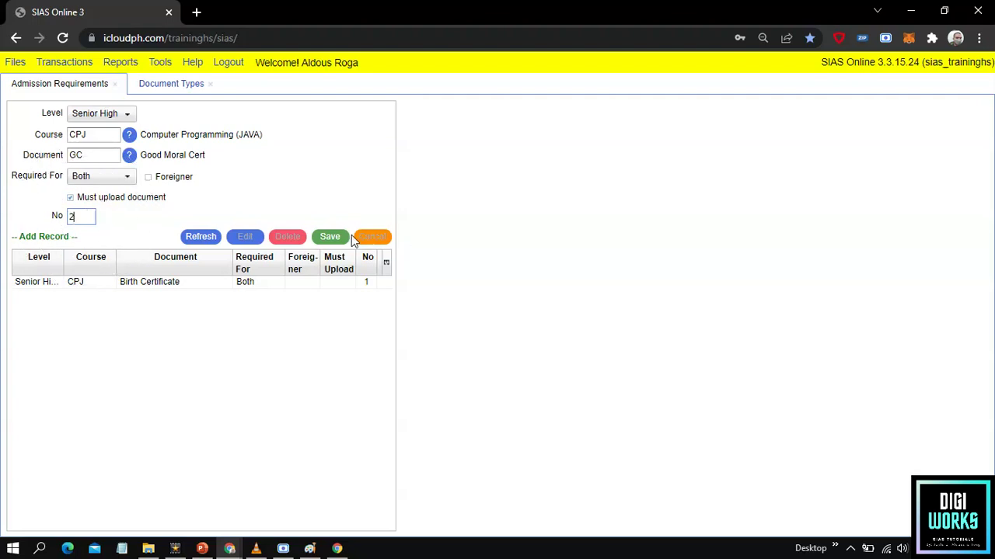
{"action": "left_click", "coordinate": [330, 238]}
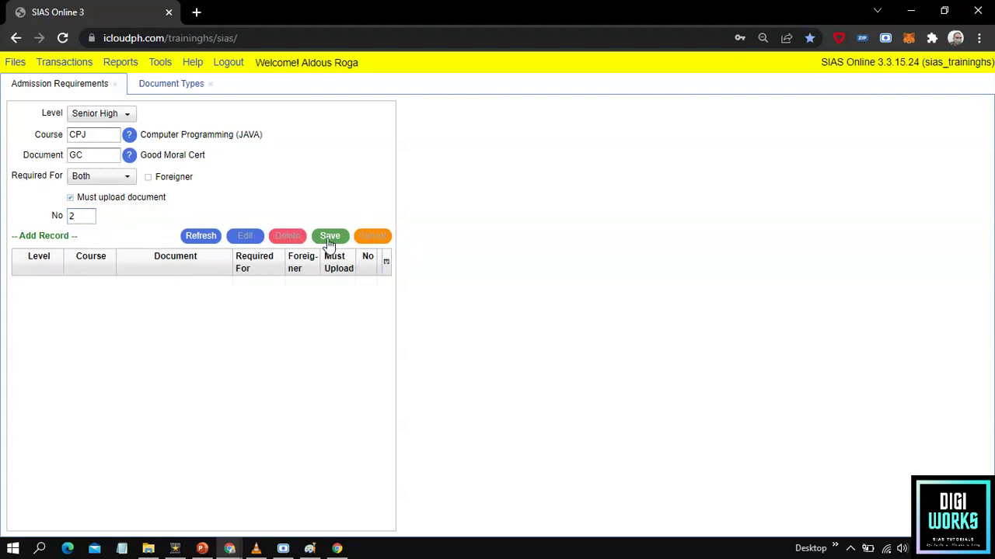
{"action": "left_click", "coordinate": [335, 294]}
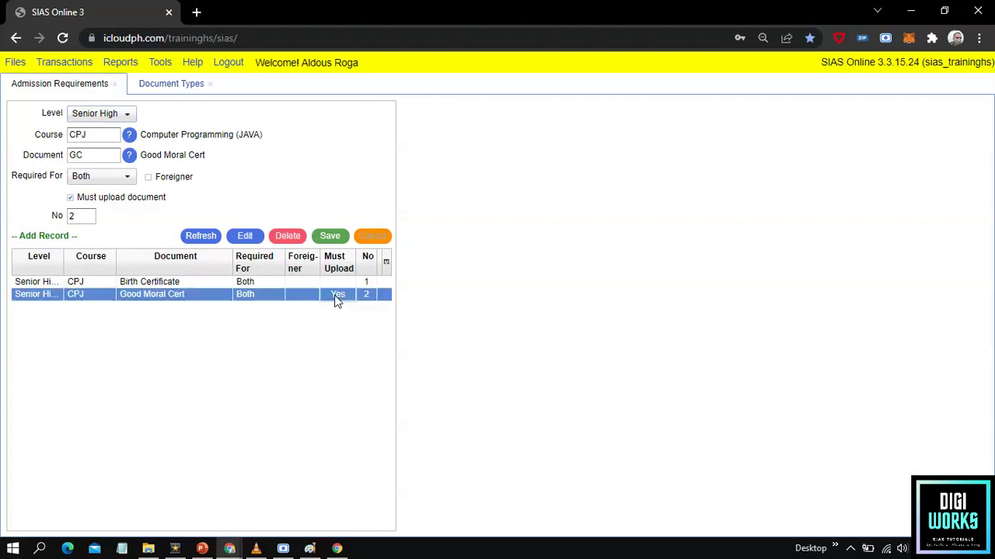
Open the Admission Schedule form and set its level to Senior High and its course to CPJ
{"action": "left_click", "coordinate": [56, 91]}
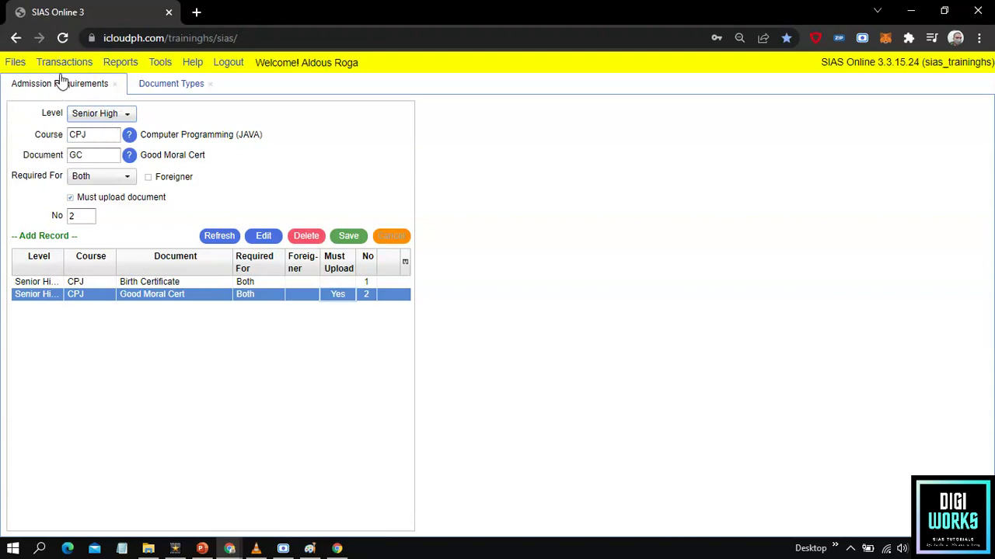
{"action": "left_click", "coordinate": [64, 64]}
{"action": "mouse_move", "coordinate": [78, 103]}
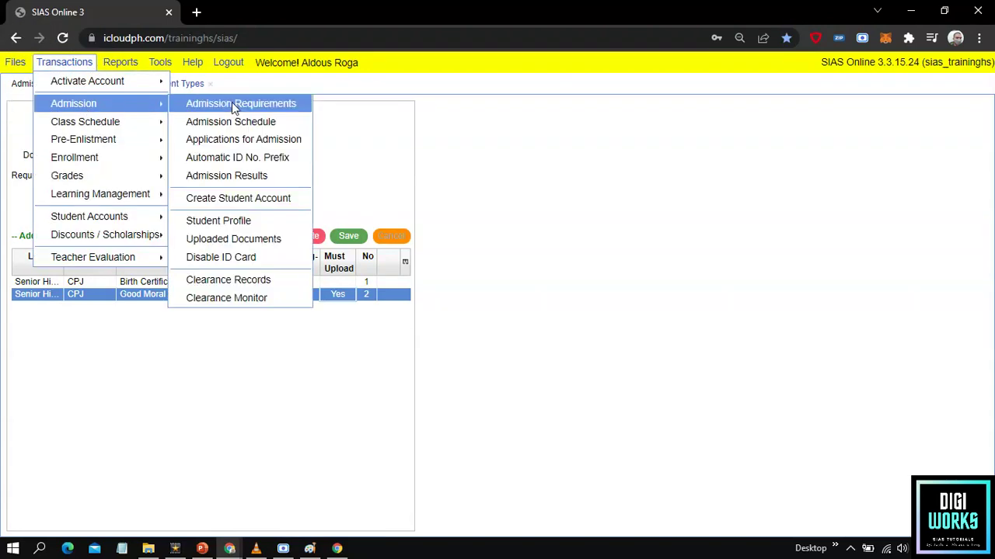
{"action": "left_click", "coordinate": [232, 122]}
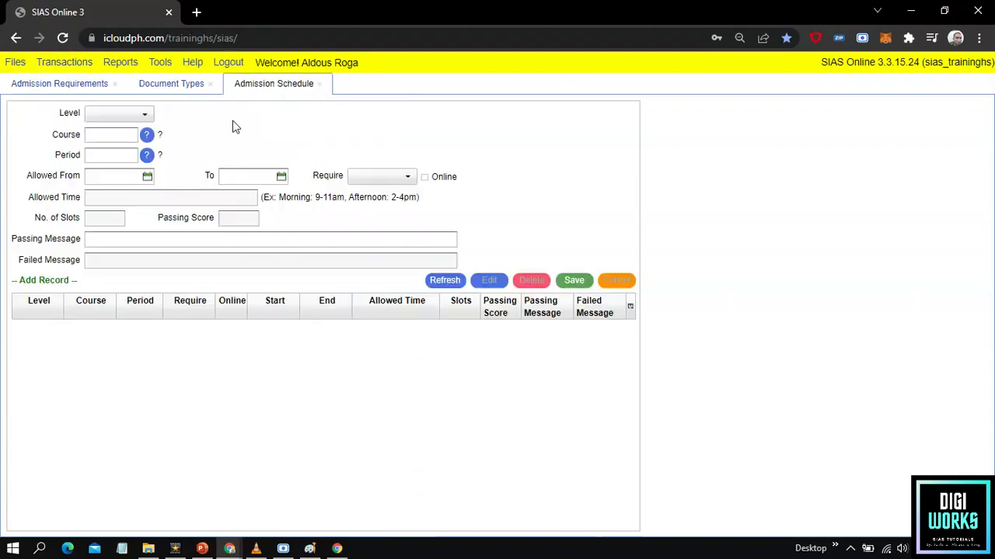
{"action": "left_click", "coordinate": [114, 117]}
{"action": "left_click", "coordinate": [112, 227]}
{"action": "left_click", "coordinate": [116, 139]}
{"action": "type", "text": "cpj"}
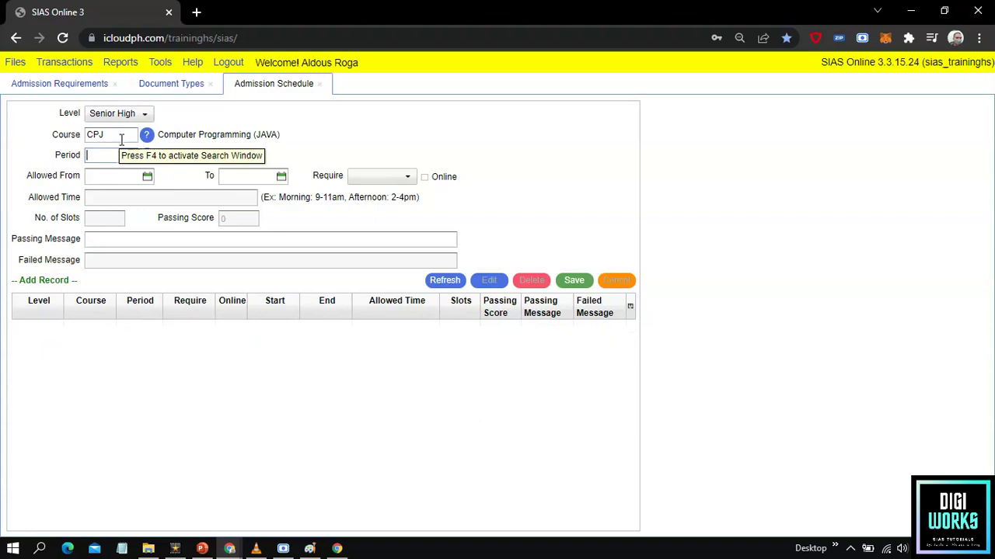
Check the saved admission requirements, then return to the admission schedule and set its period to SY21-01
{"action": "left_click", "coordinate": [70, 89]}
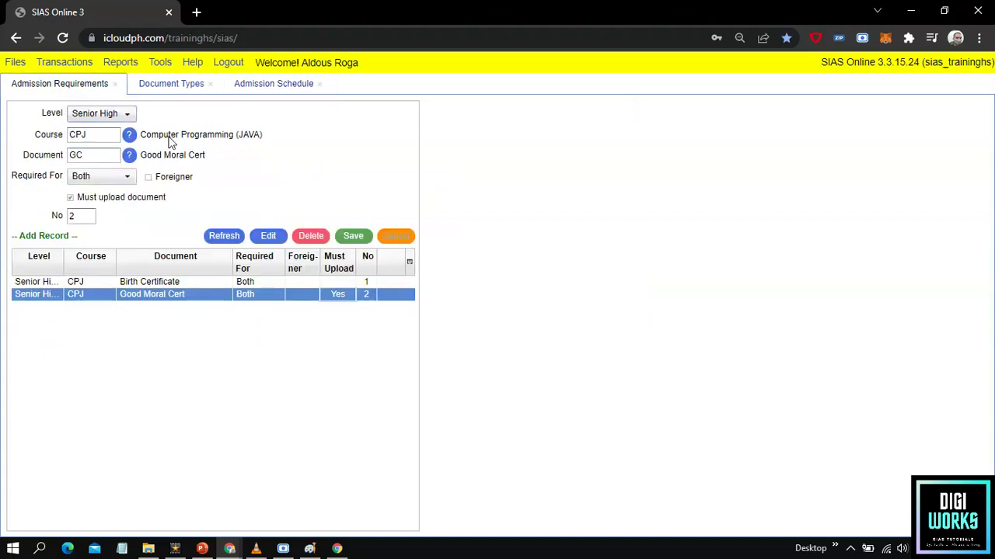
{"action": "left_click", "coordinate": [261, 87]}
{"action": "left_click", "coordinate": [126, 155]}
{"action": "type", "text": "sy21-01"}
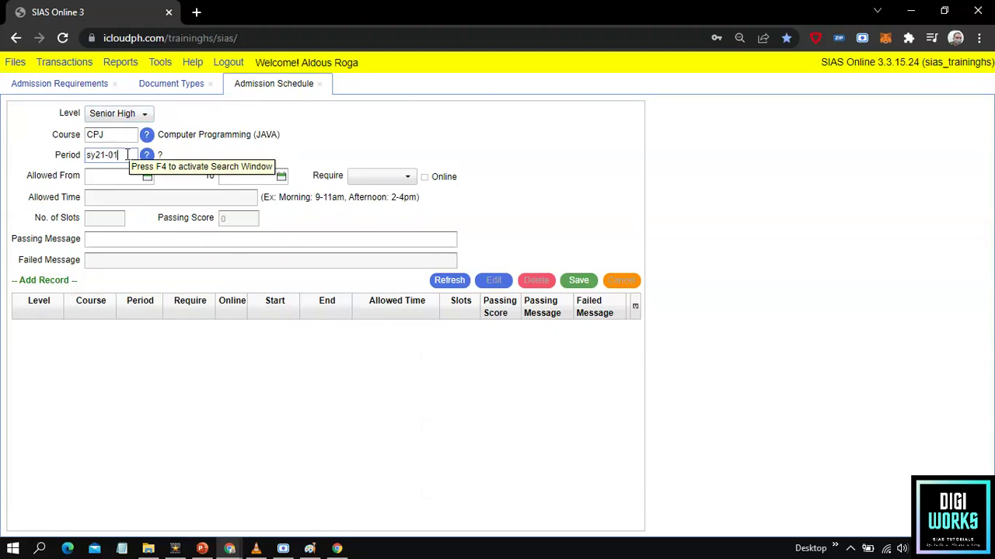
{"action": "key", "text": "Tab"}
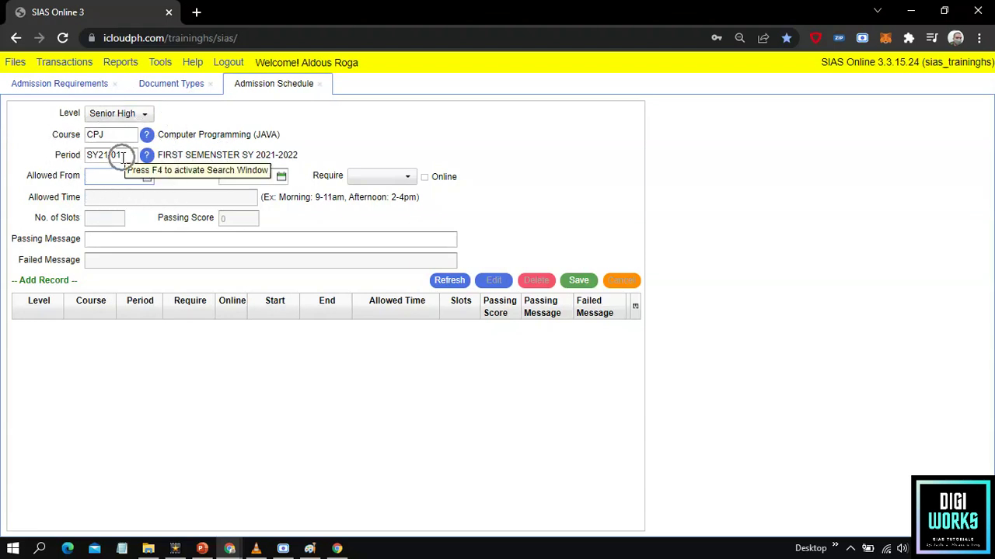
Check the Period setting in the system Options and save the options
{"action": "left_click_drag", "start_coordinate": [123, 158], "coordinate": [85, 155]}
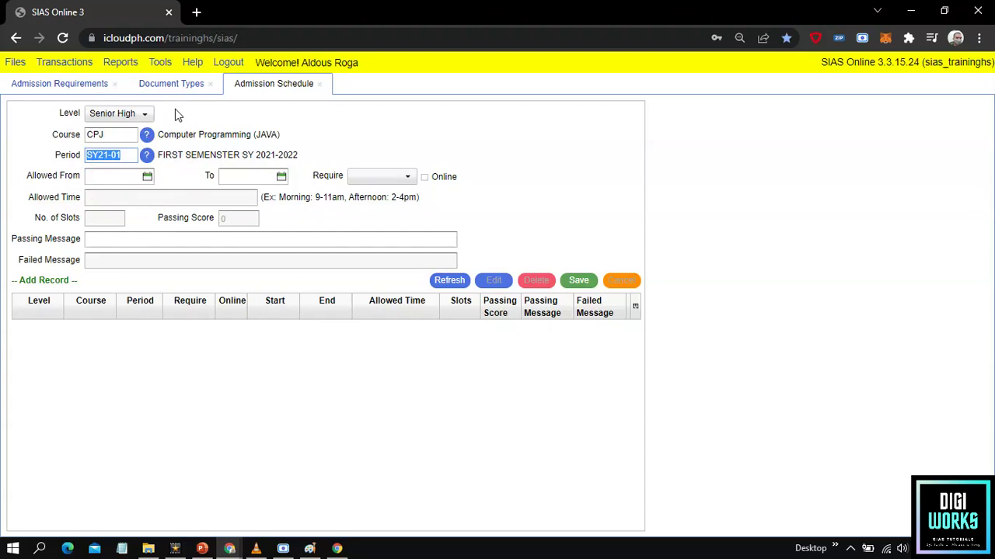
{"action": "left_click", "coordinate": [157, 64]}
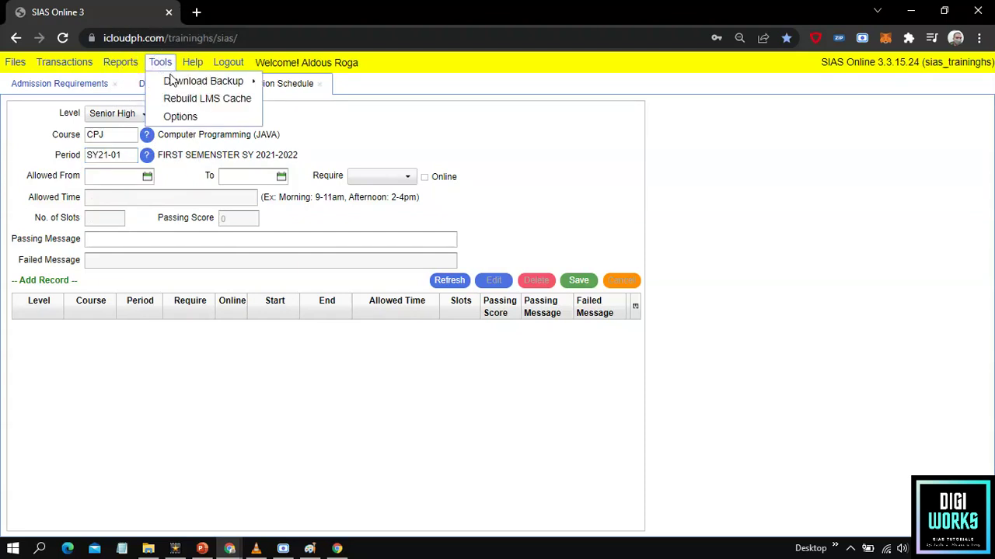
{"action": "left_click", "coordinate": [177, 116]}
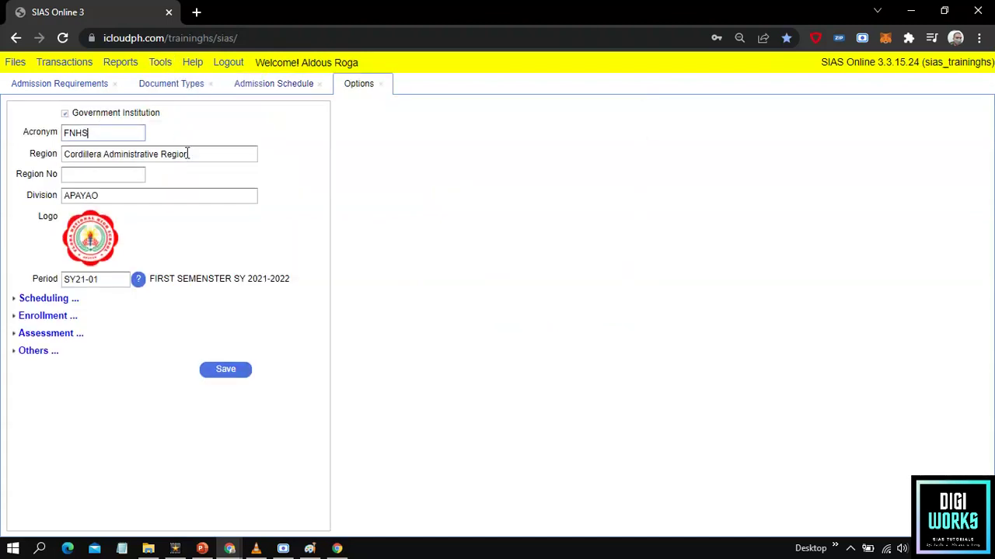
{"action": "left_click", "coordinate": [118, 281]}
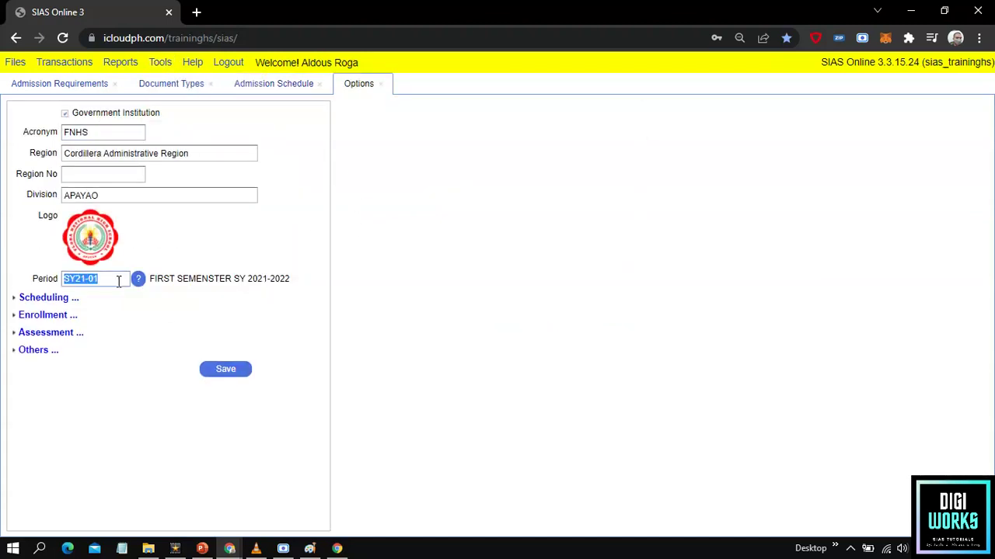
{"action": "left_click", "coordinate": [118, 281]}
{"action": "left_click", "coordinate": [166, 281]}
{"action": "left_click", "coordinate": [238, 372]}
{"action": "left_click", "coordinate": [489, 326]}
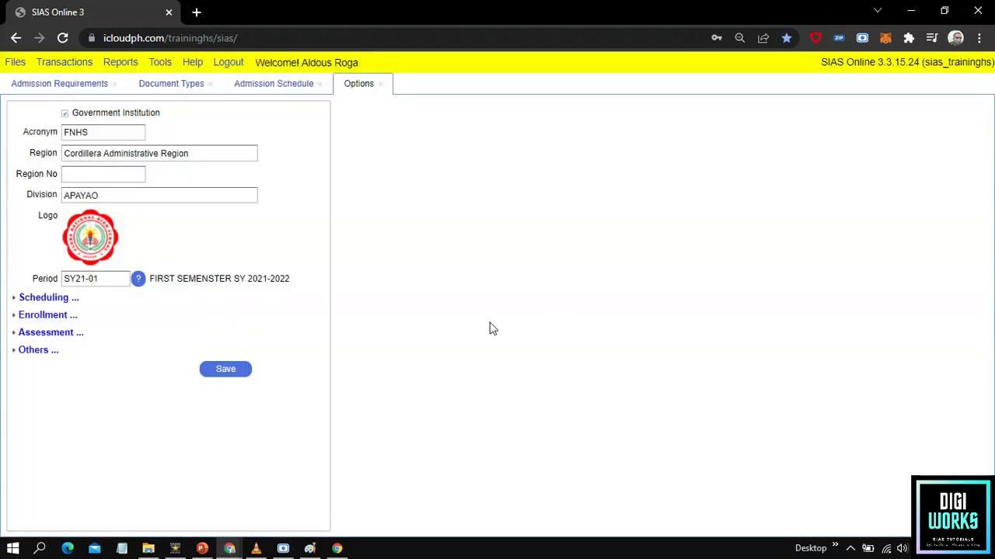
Return to the admission schedule and set the allowed dates from Feb 26, 2022 to Feb 28, 2022
{"action": "left_click", "coordinate": [280, 88]}
{"action": "left_click", "coordinate": [114, 176]}
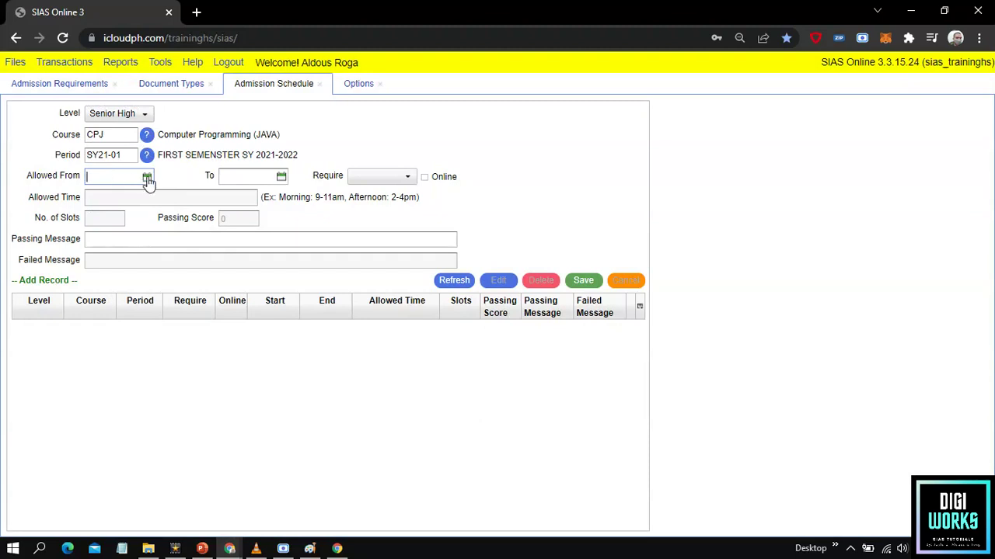
{"action": "left_click", "coordinate": [147, 178]}
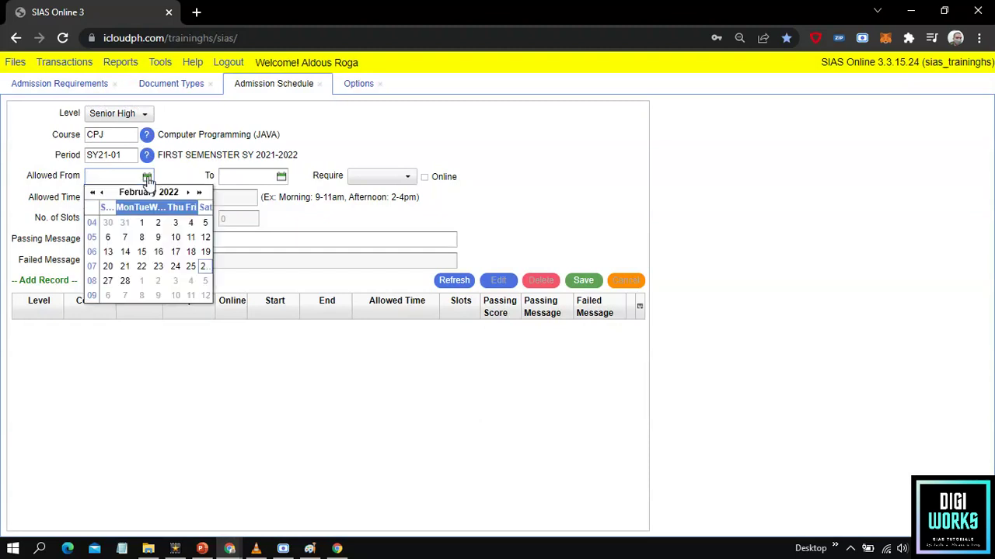
{"action": "left_click", "coordinate": [204, 267]}
{"action": "left_click", "coordinate": [280, 177]}
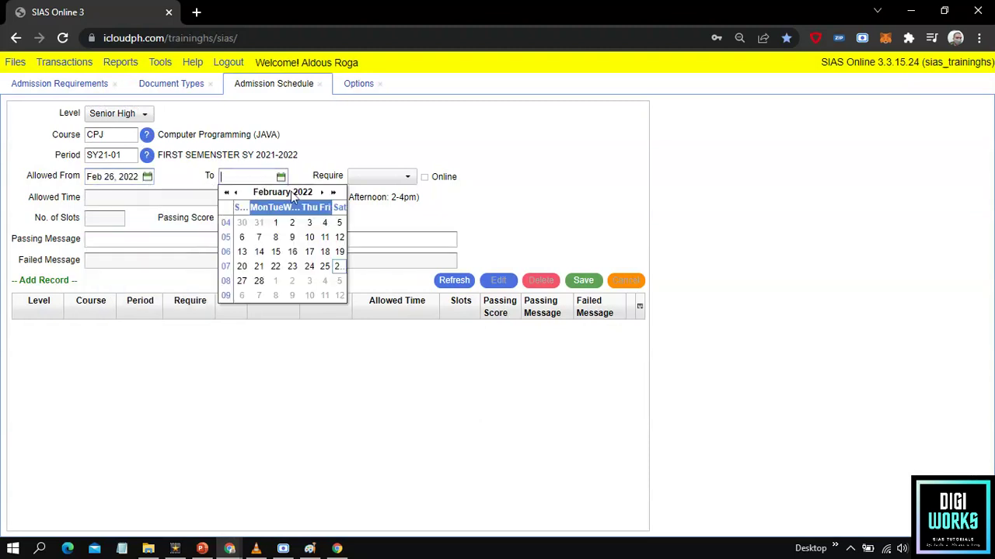
{"action": "left_click", "coordinate": [261, 281]}
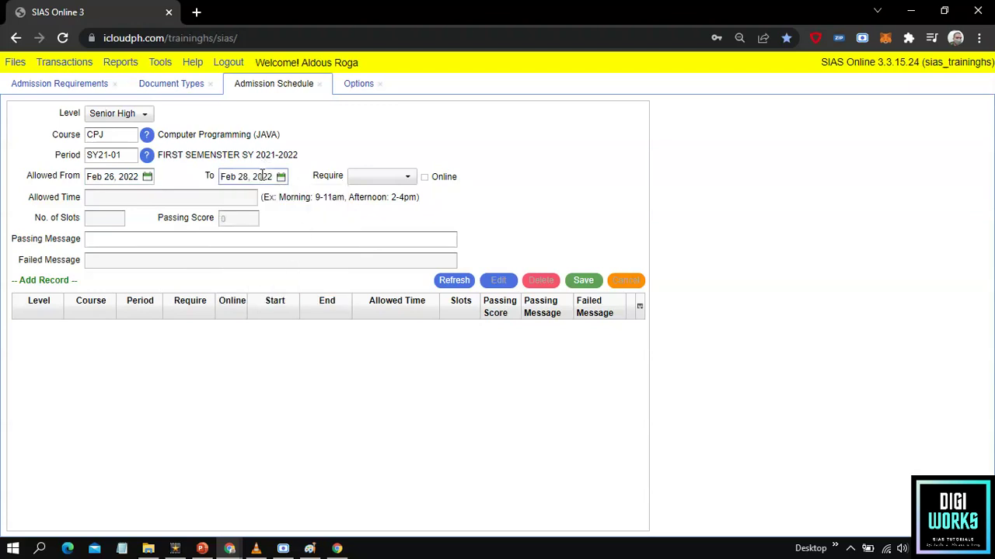
Set the schedule's required assessment to Interview and mark it as Online
{"action": "left_click", "coordinate": [362, 183]}
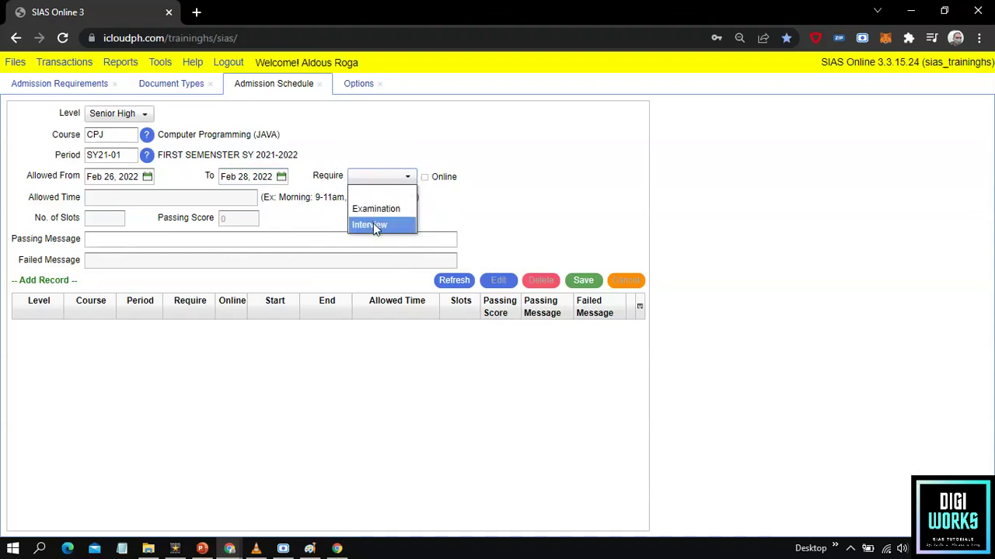
{"action": "left_click", "coordinate": [391, 197]}
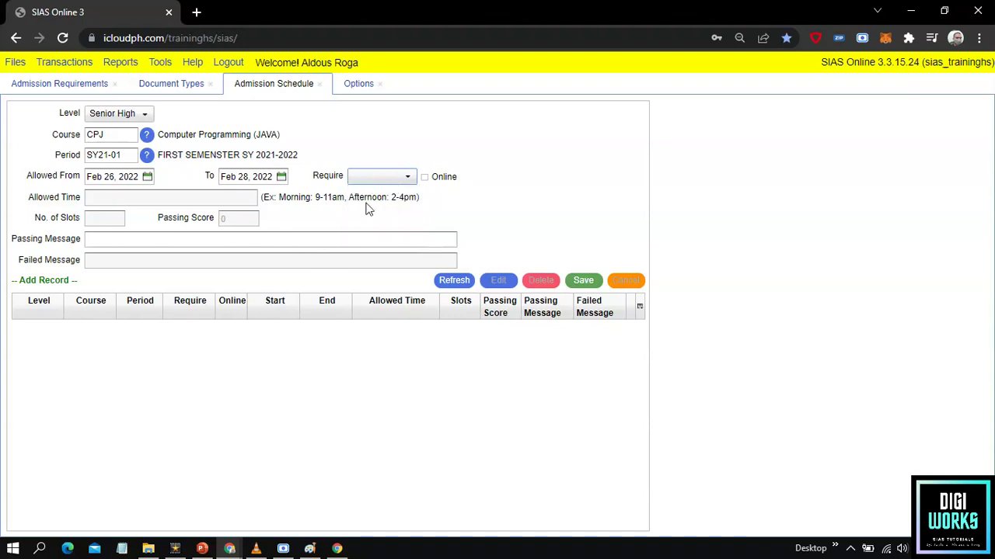
{"action": "left_click", "coordinate": [395, 178]}
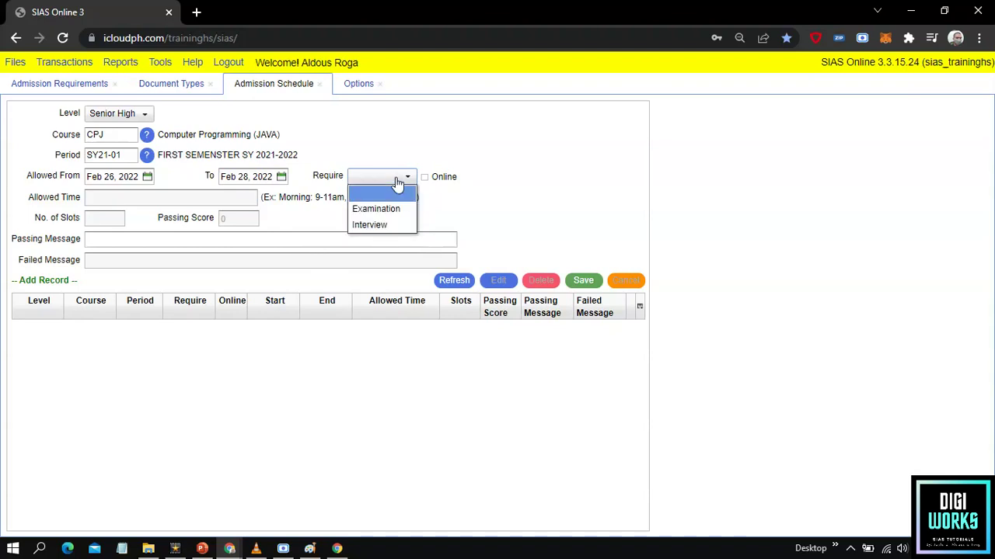
{"action": "left_click", "coordinate": [369, 224]}
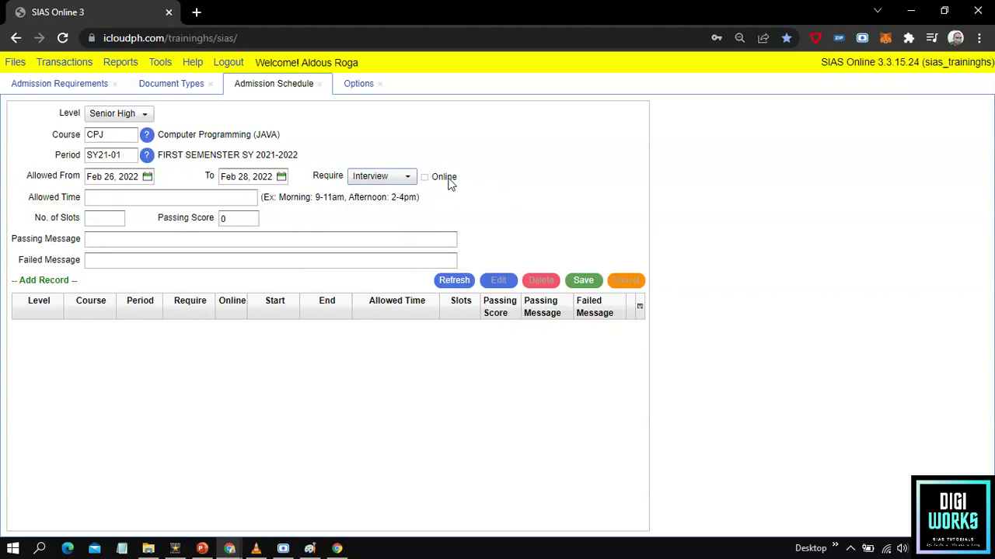
{"action": "left_click", "coordinate": [424, 179]}
{"action": "left_click", "coordinate": [425, 177]}
Enter 9-11 am as the allowed time and set the passing score to 86
{"action": "left_click", "coordinate": [188, 200]}
{"action": "key", "text": "ctrl"}
{"action": "key", "text": "ctrl"}
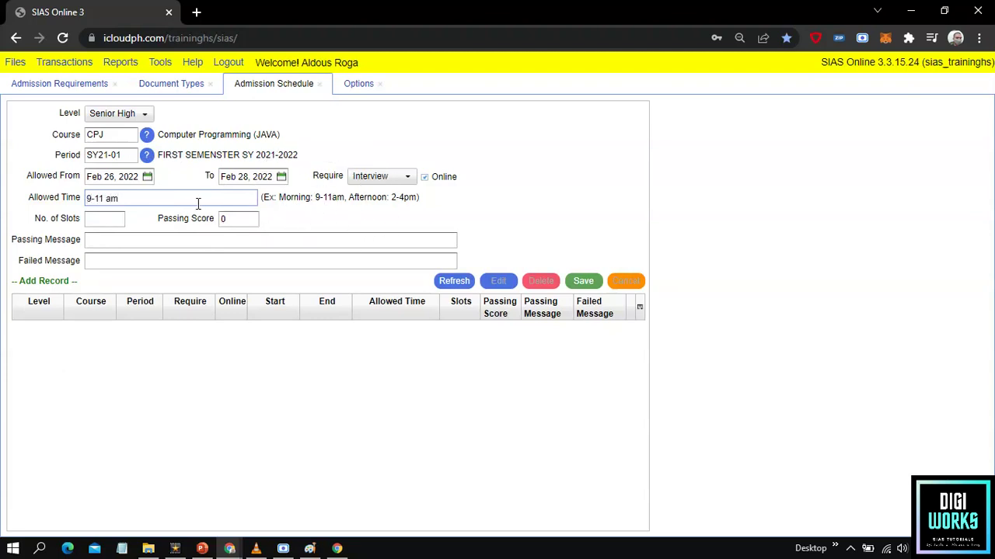
{"action": "key", "text": "ctrl"}
{"action": "key", "text": "ctrl"}
{"action": "left_click", "coordinate": [231, 218]}
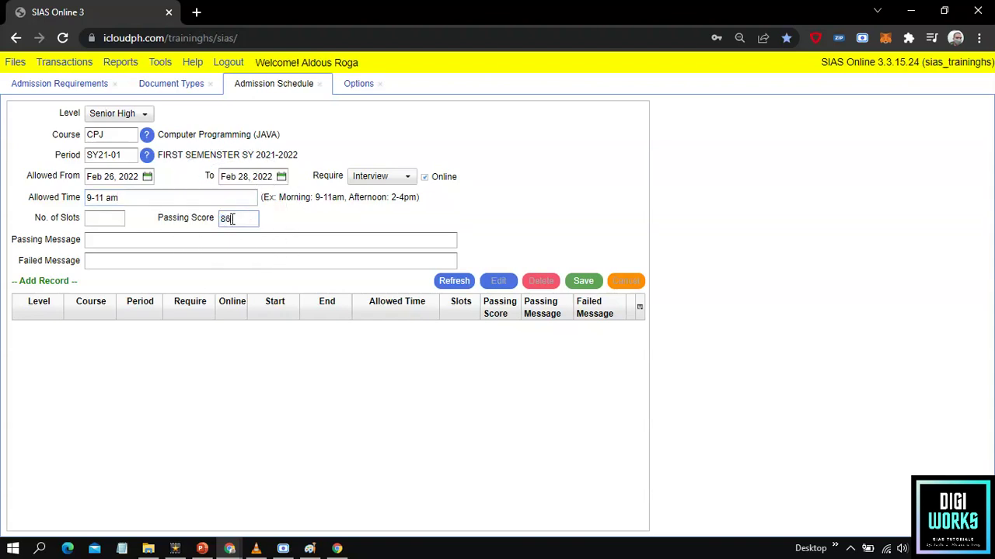
{"action": "key", "text": "ctrl"}
{"action": "key", "text": "ctrl"}
{"action": "key", "text": "ctrl"}
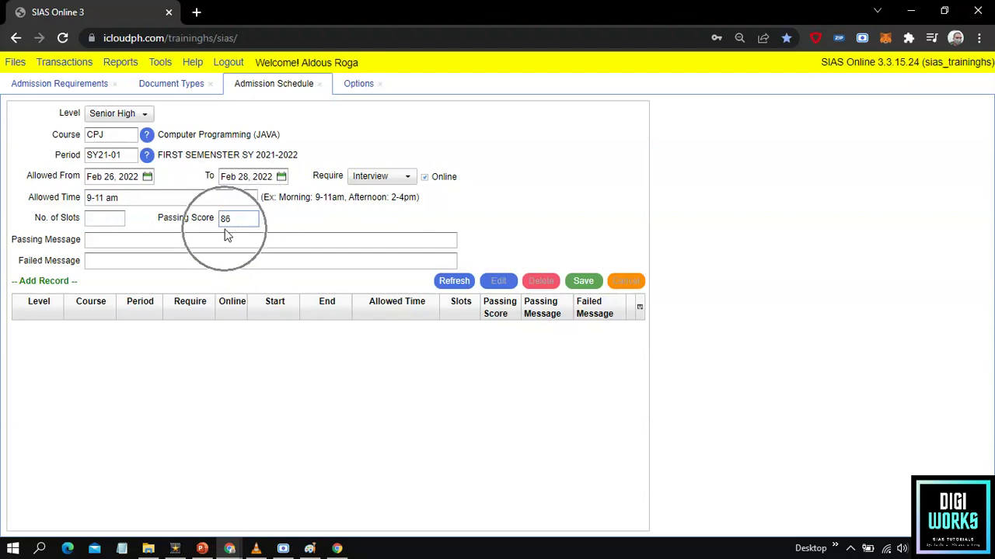
Set the number of slots for the interview schedule to 50
{"action": "left_click", "coordinate": [116, 220]}
{"action": "key", "text": "ctrl"}
{"action": "key", "text": "ctrl"}
{"action": "key", "text": "ctrl"}
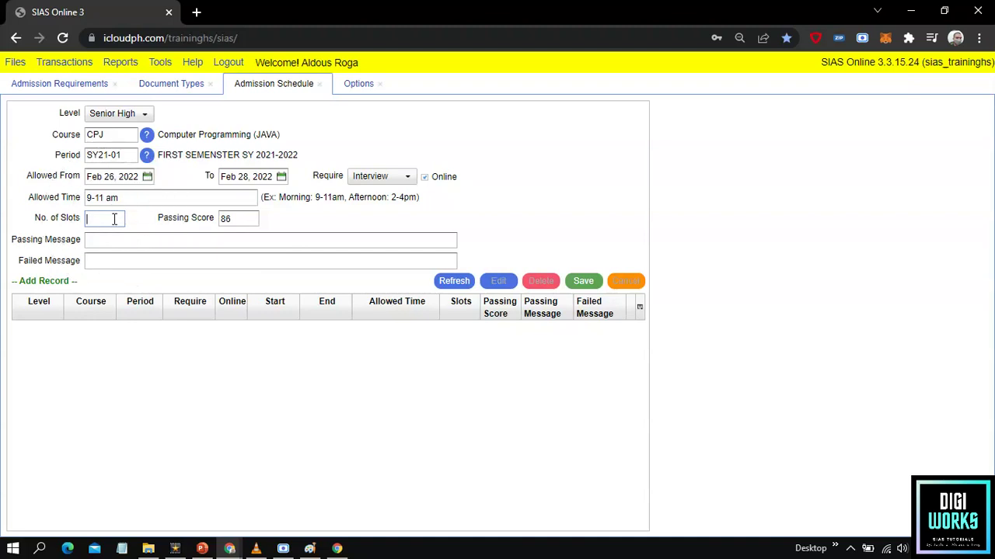
{"action": "type", "text": "50"}
{"action": "key", "text": "ctrl"}
Set the passing message to "YOU PASSED" and the failed message to "YOU FAILED", and save the interview schedule
{"action": "left_click", "coordinate": [120, 240]}
{"action": "key", "text": "ctrl"}
{"action": "mouse_move", "coordinate": [245, 240]}
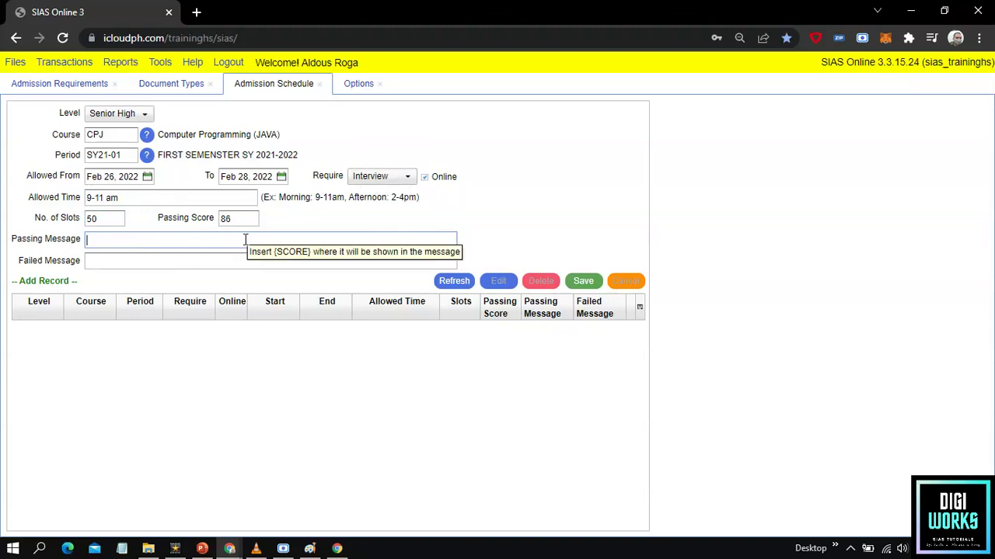
{"action": "type", "text": "YOU PASSED"}
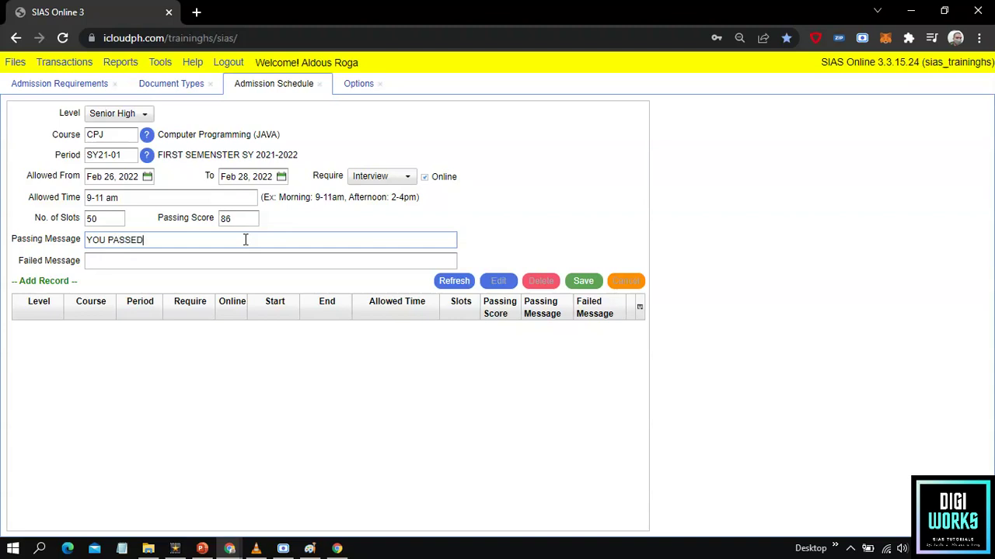
{"action": "key", "text": "Tab"}
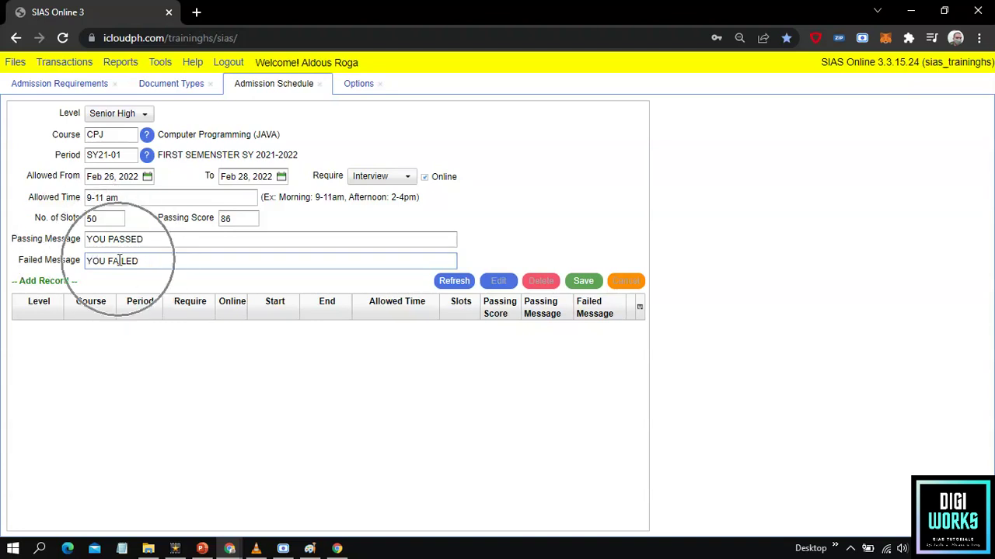
{"action": "left_click", "coordinate": [585, 281]}
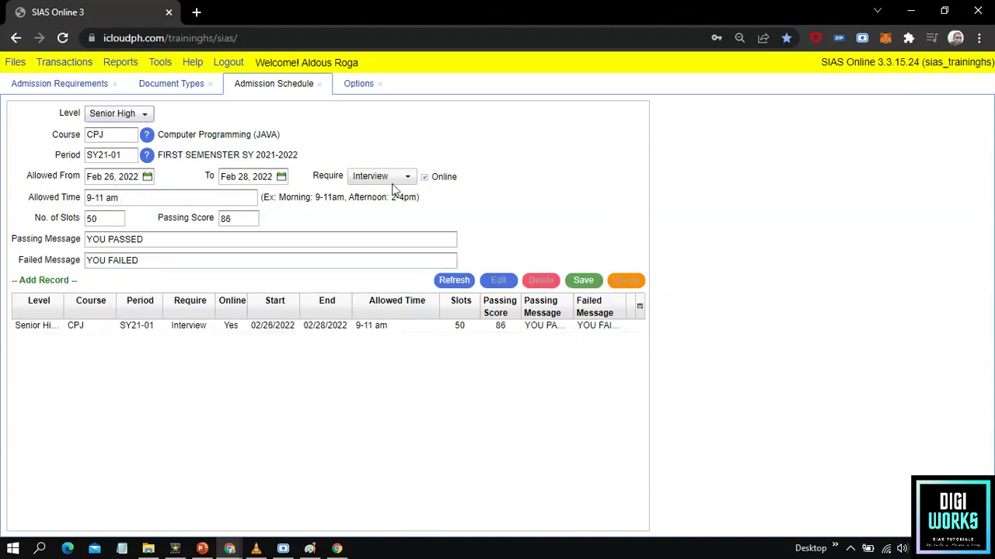
{"action": "left_click", "coordinate": [266, 331]}
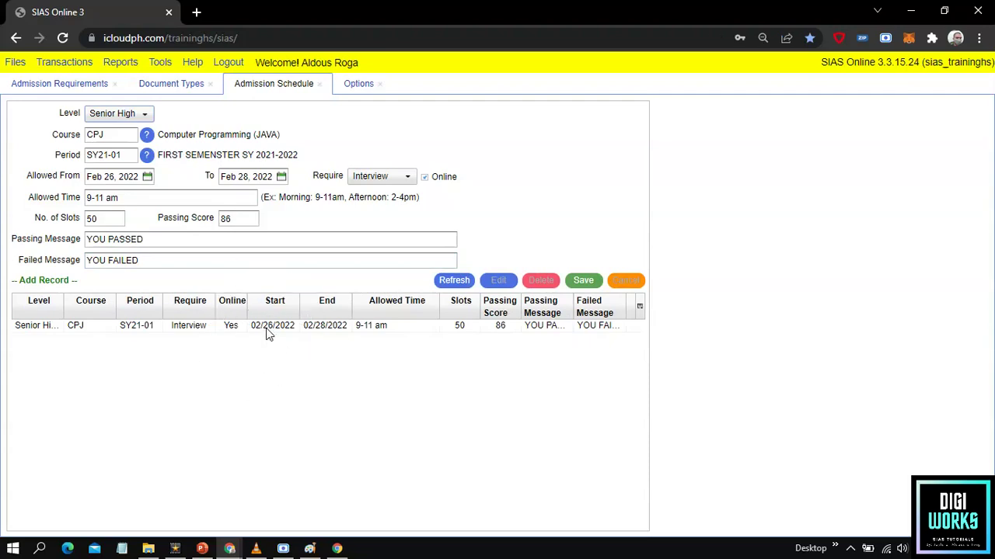
{"action": "left_click", "coordinate": [348, 333]}
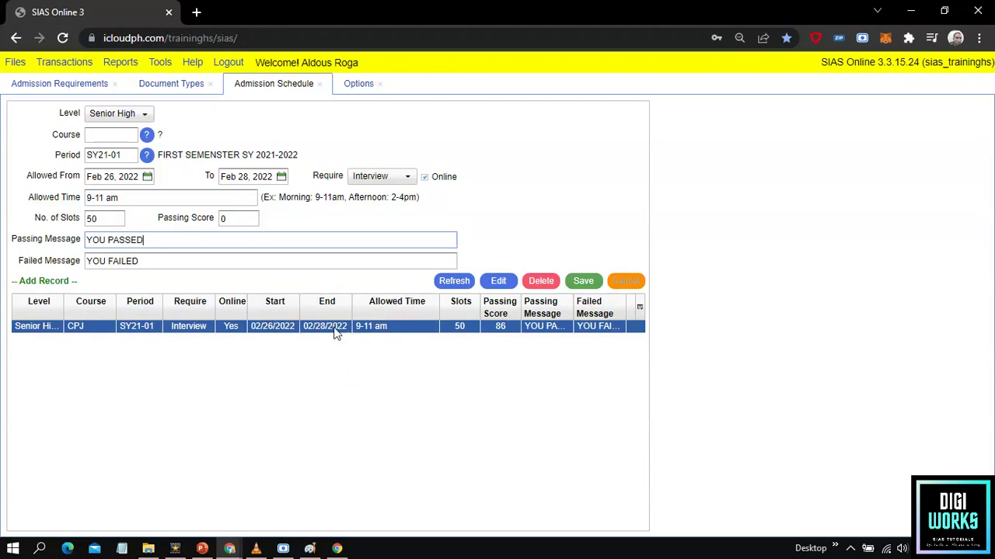
{"action": "left_click", "coordinate": [91, 331]}
{"action": "left_click", "coordinate": [91, 331]}
{"action": "left_click", "coordinate": [90, 331]}
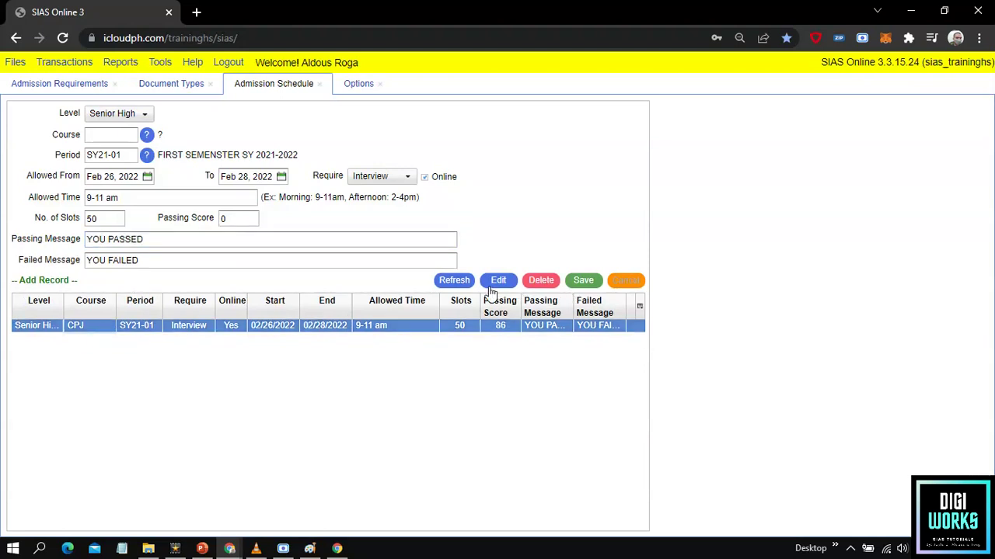
{"action": "left_click", "coordinate": [498, 284]}
{"action": "left_click", "coordinate": [631, 283]}
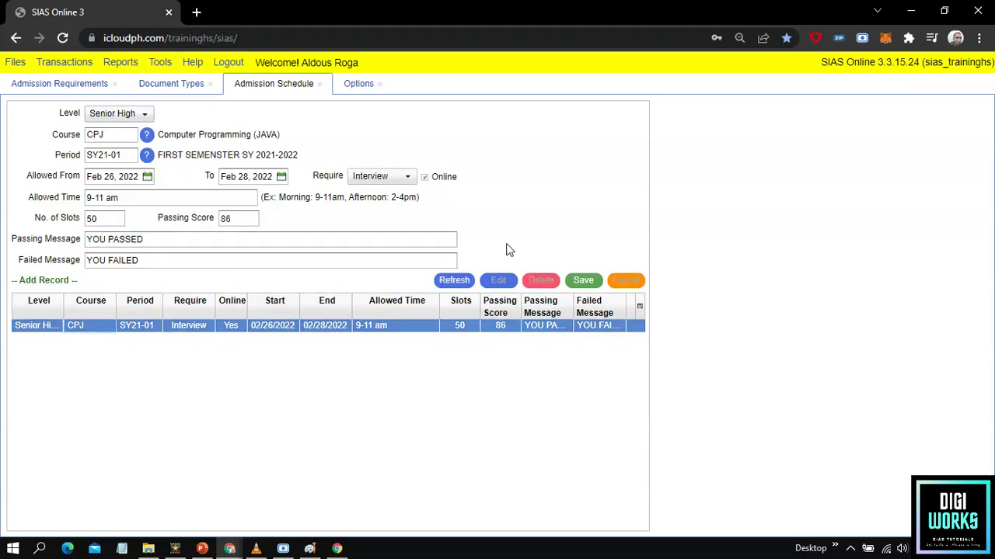
Clear the course, keep the level at Senior High, and save this as a second interview schedule without a specific course
{"action": "double_click", "coordinate": [112, 137]}
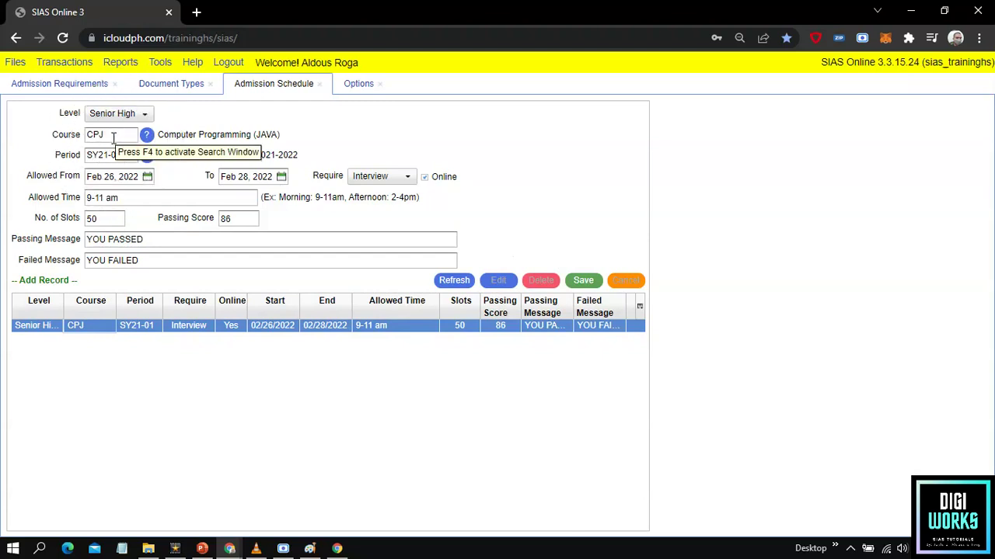
{"action": "key", "text": "BackSpace"}
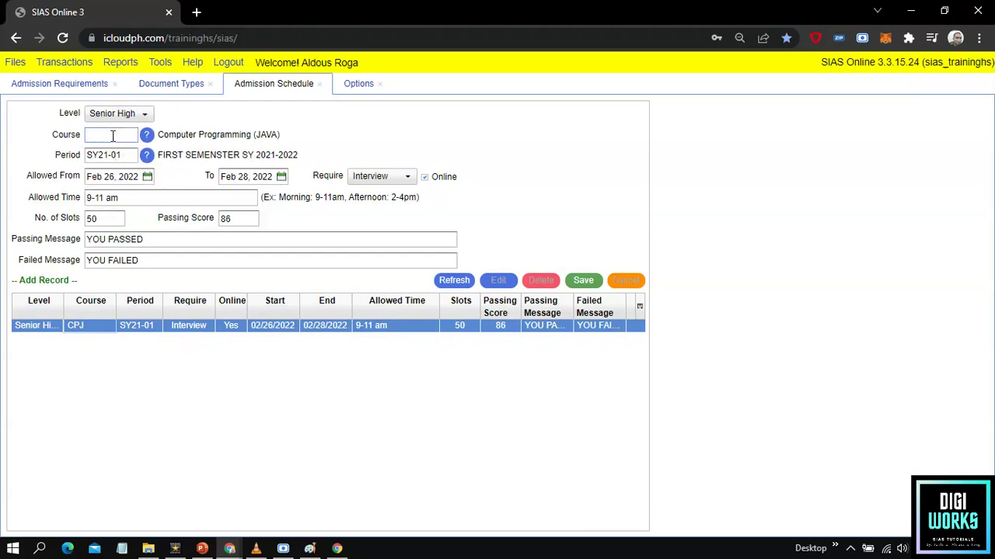
{"action": "key", "text": "Tab"}
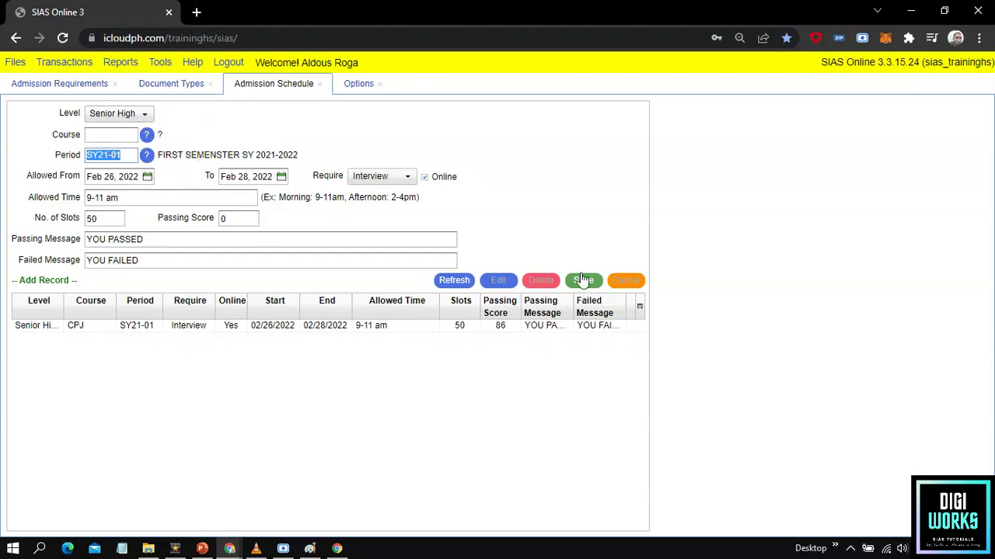
{"action": "left_click", "coordinate": [101, 116]}
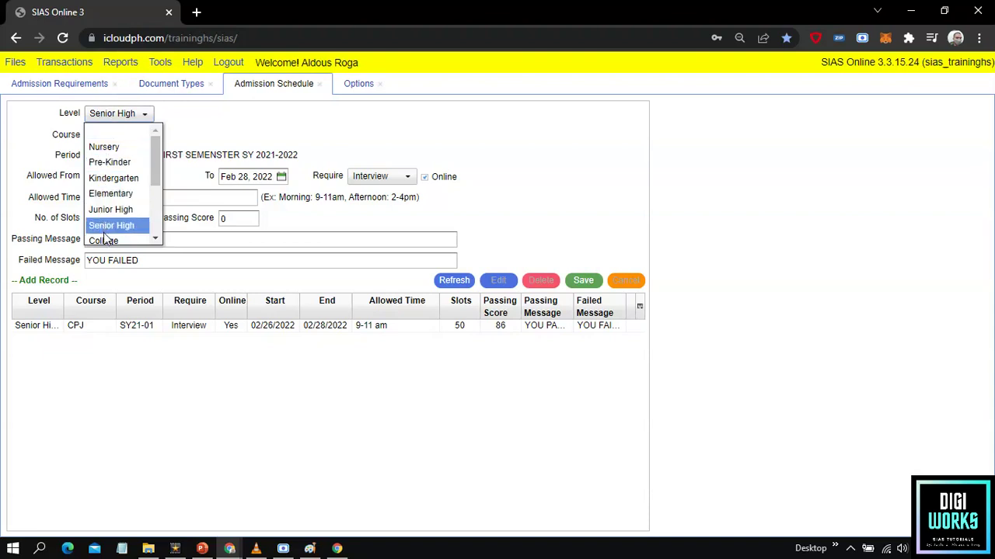
{"action": "left_click", "coordinate": [105, 238]}
{"action": "left_click", "coordinate": [104, 115]}
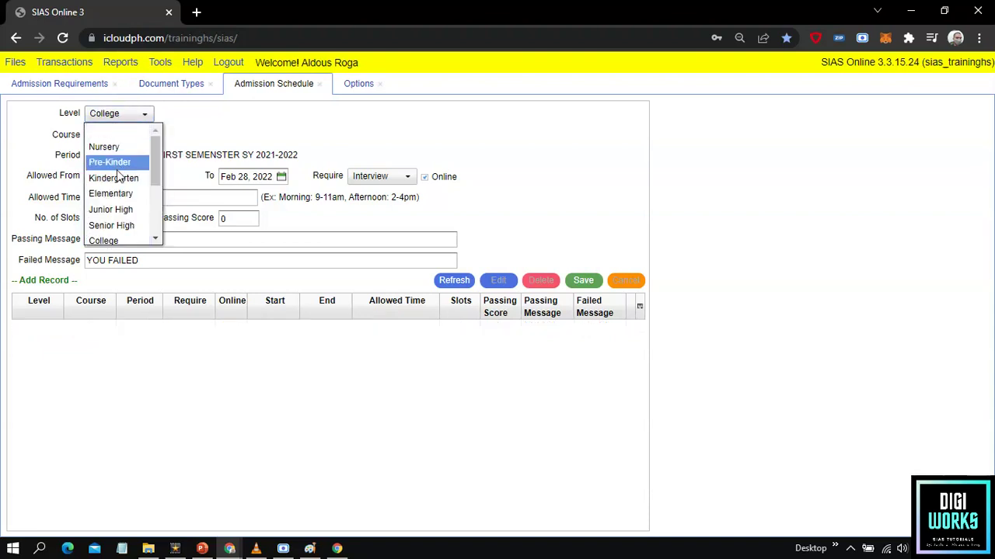
{"action": "left_click", "coordinate": [111, 225]}
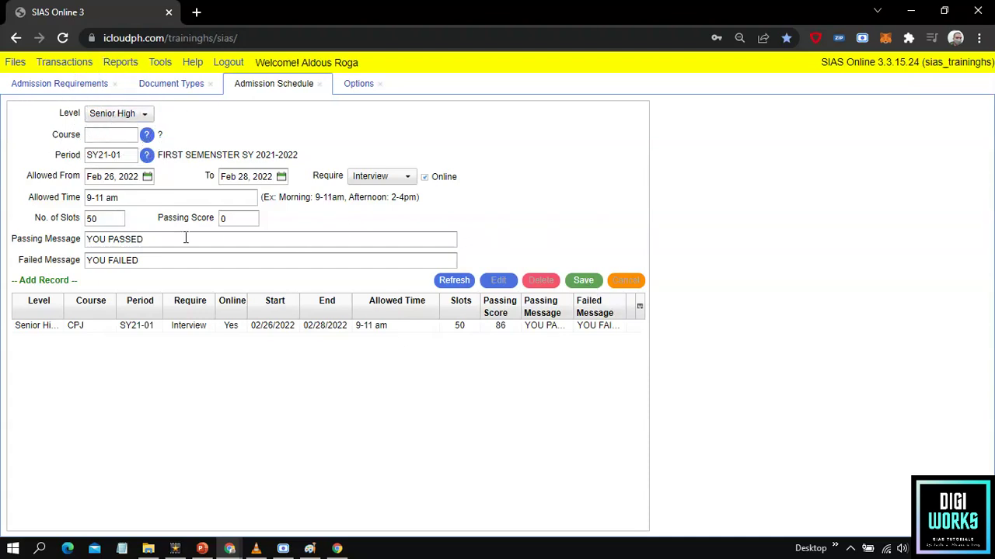
{"action": "left_click", "coordinate": [595, 290]}
{"action": "left_click", "coordinate": [89, 343]}
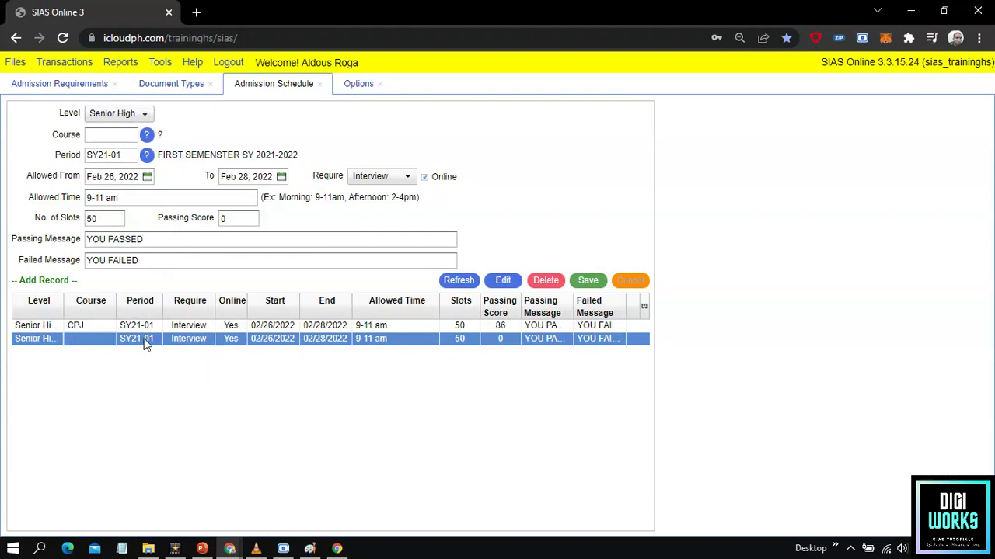
Open the Automatic ID No. Prefix settings and set the end date to Feb 26, 2023
{"action": "left_click", "coordinate": [66, 62]}
{"action": "left_click", "coordinate": [81, 103]}
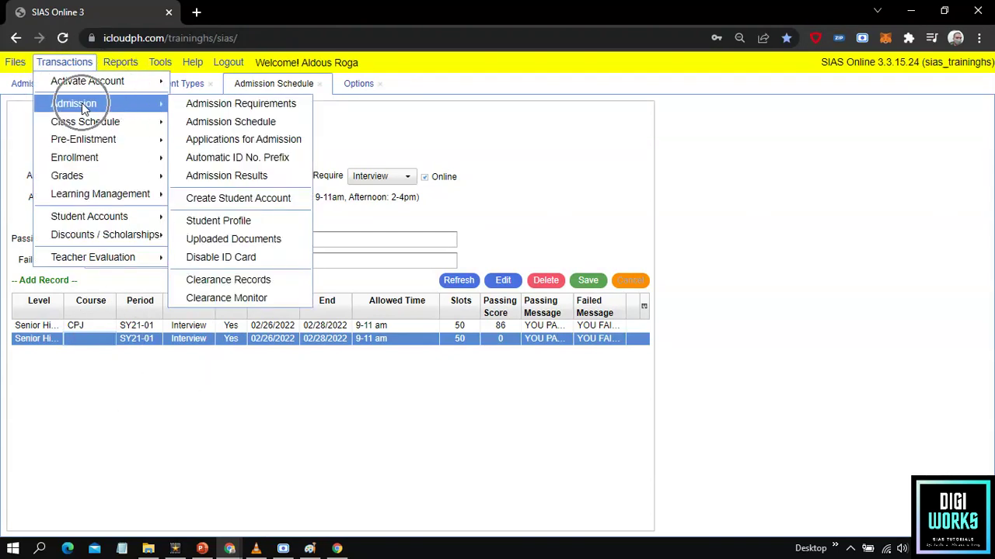
{"action": "left_click", "coordinate": [228, 160]}
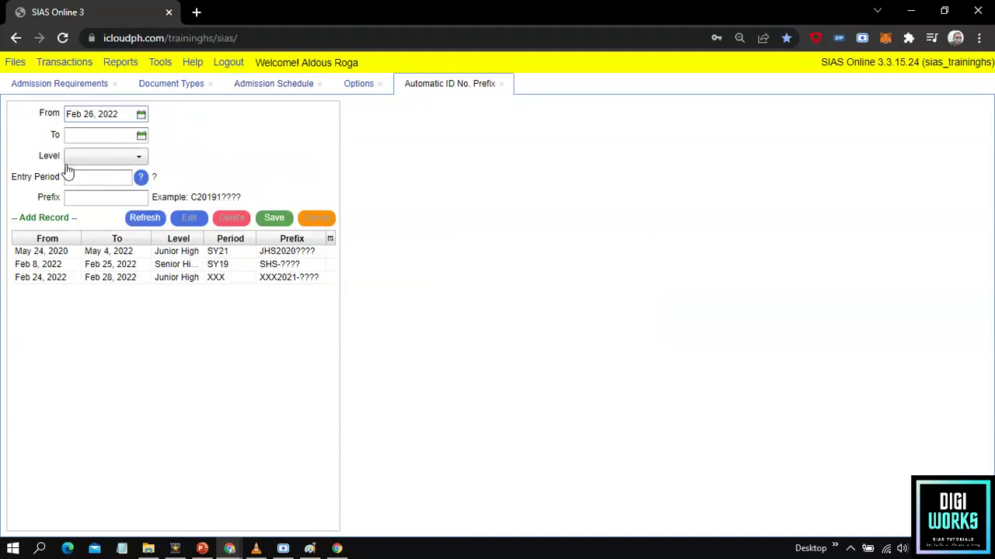
{"action": "key", "text": "ctrl"}
{"action": "key", "text": "ctrl"}
{"action": "key", "text": "ctrl"}
{"action": "key", "text": "ctrl"}
{"action": "key", "text": "ctrl"}
{"action": "left_click", "coordinate": [94, 133]}
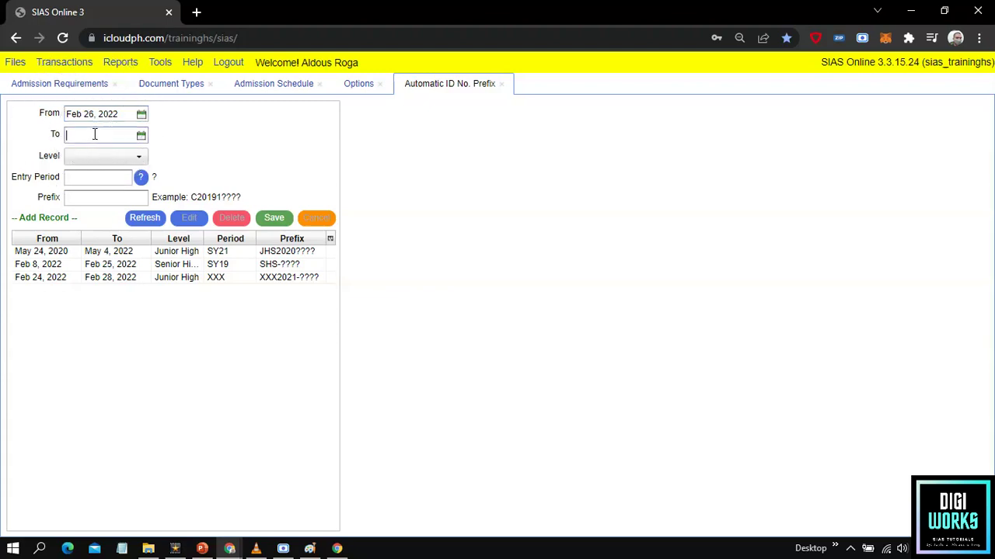
{"action": "left_click", "coordinate": [140, 137]}
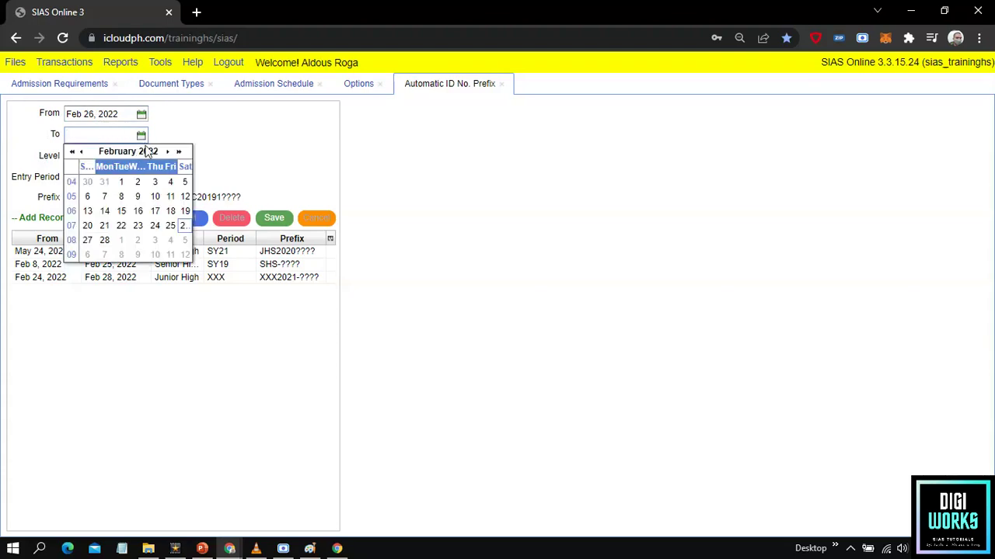
{"action": "left_click", "coordinate": [180, 152]}
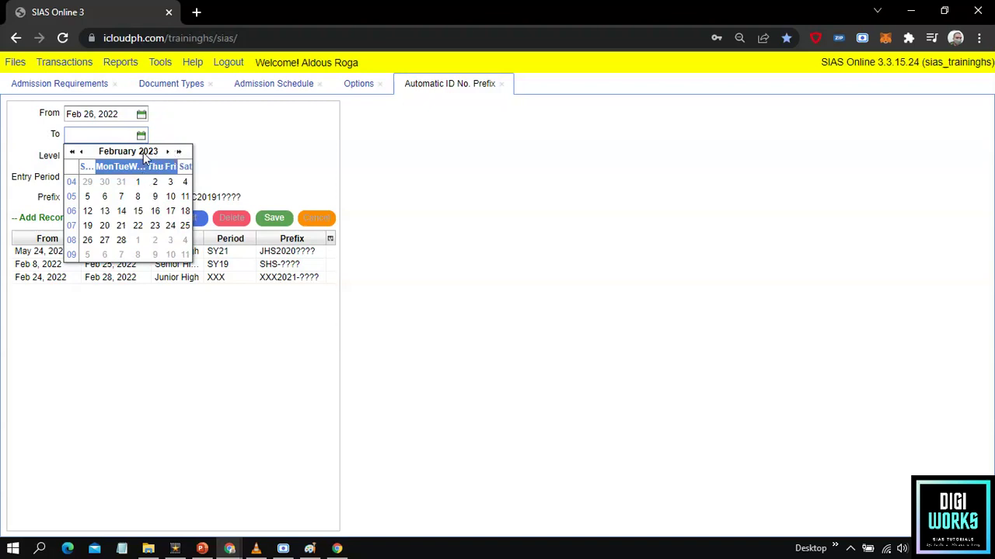
{"action": "left_click", "coordinate": [87, 240]}
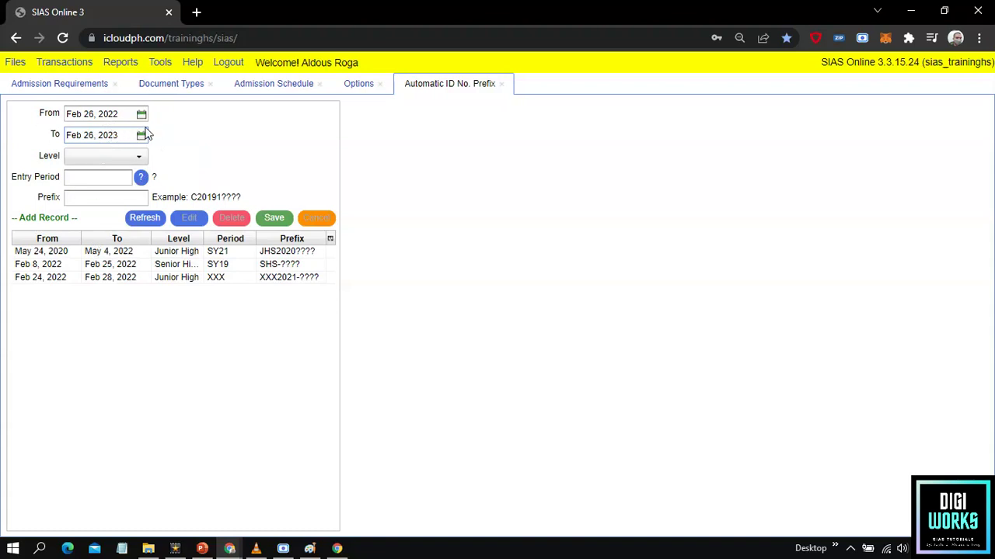
Set the ID prefix record's level to Senior High and its entry period to SY21-01
{"action": "left_click", "coordinate": [118, 161]}
{"action": "left_click", "coordinate": [110, 266]}
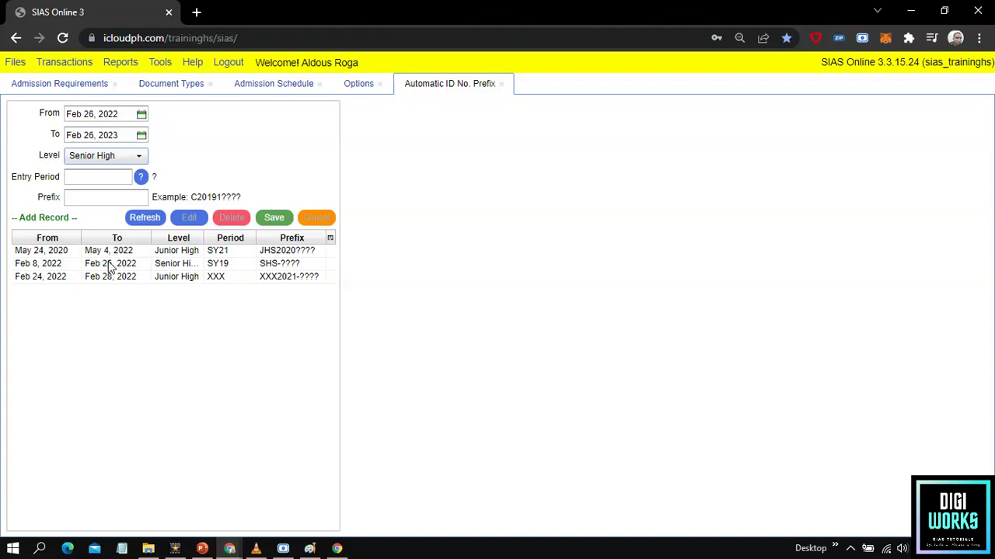
{"action": "left_click", "coordinate": [120, 174]}
{"action": "type", "text": "SY21-01"}
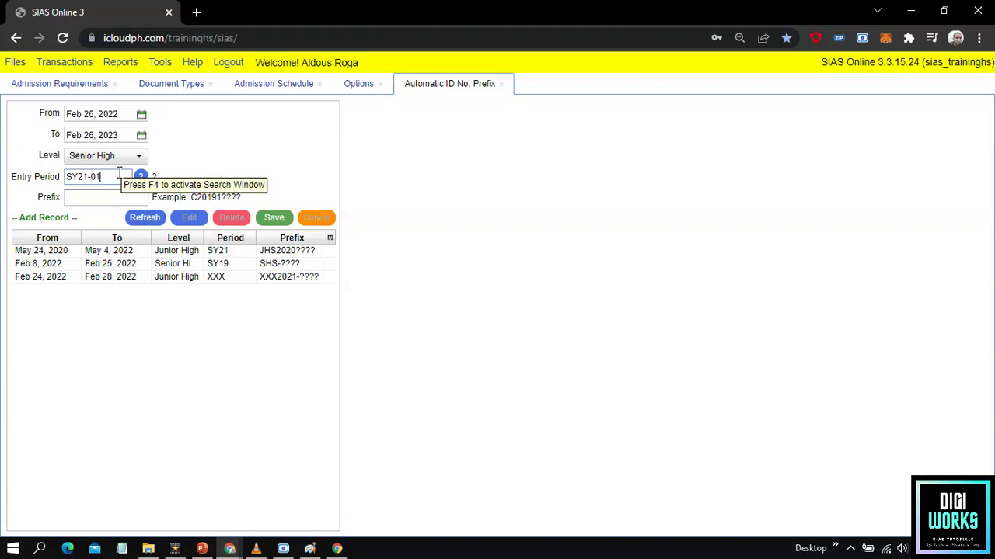
{"action": "key", "text": "Tab"}
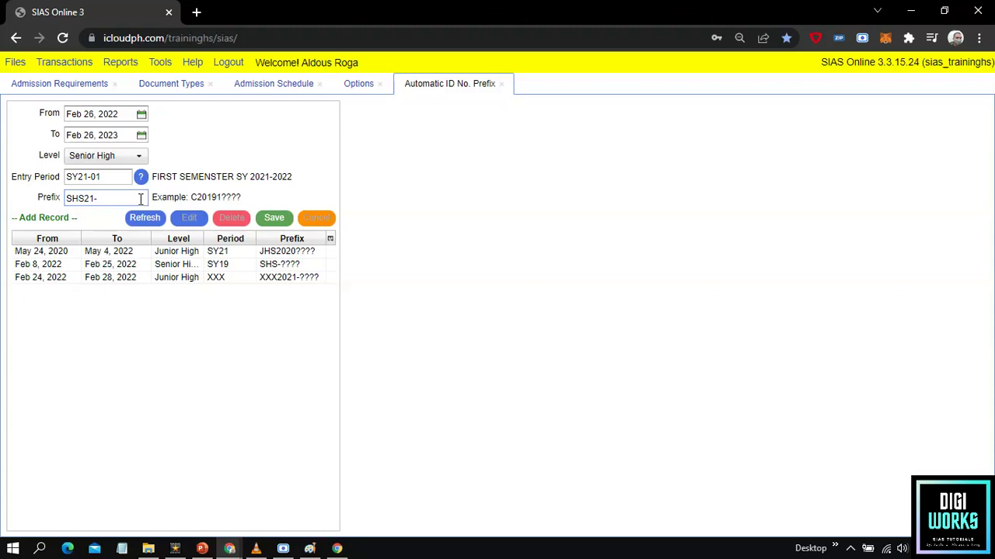
Enter SHS21-???? as the ID number prefix and save the record
{"action": "left_click", "coordinate": [101, 202]}
{"action": "left_click", "coordinate": [280, 224]}
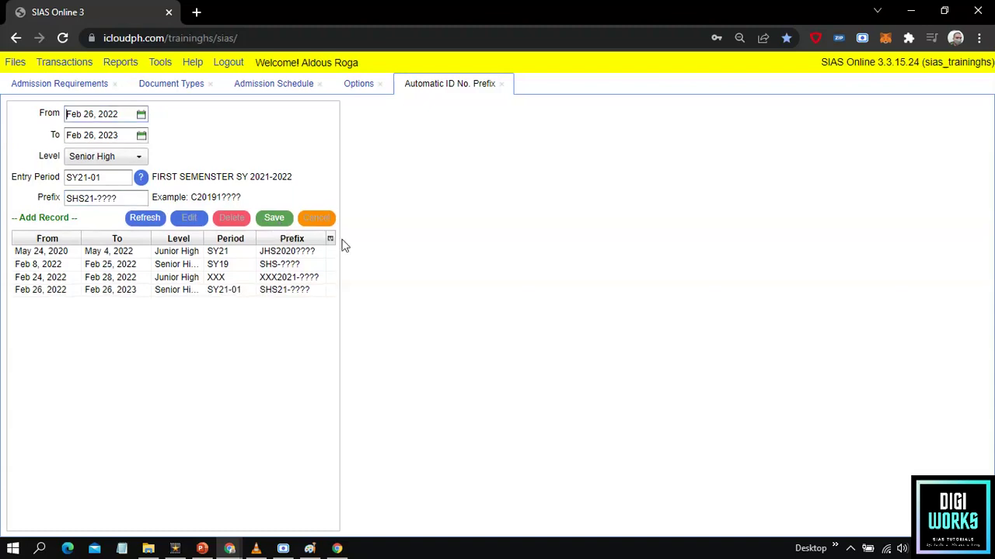
{"action": "left_click", "coordinate": [153, 292]}
{"action": "left_click", "coordinate": [151, 291]}
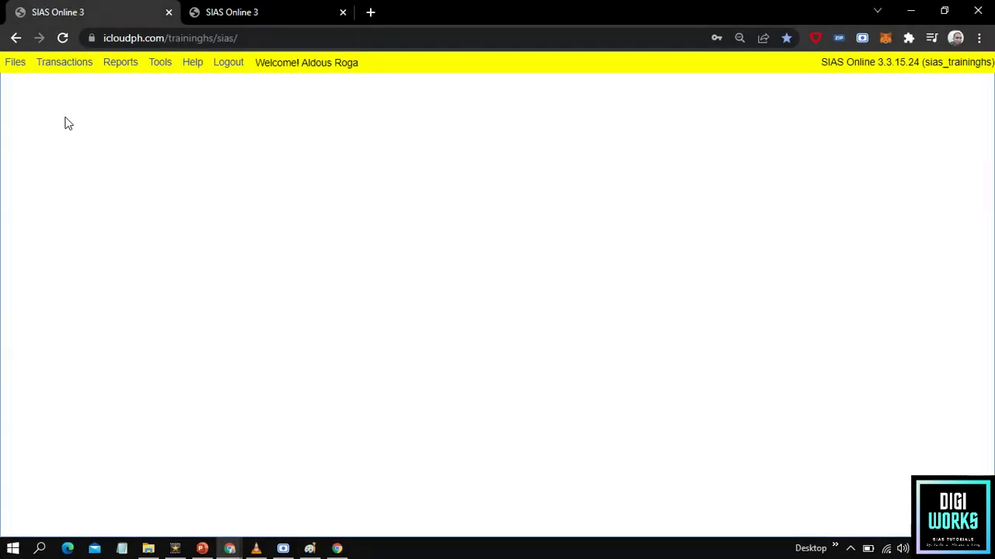
Reload the SIAS Online site at icloudph.com/traininghs/sias/ and open the Application for Admission form
{"action": "left_click", "coordinate": [249, 35]}
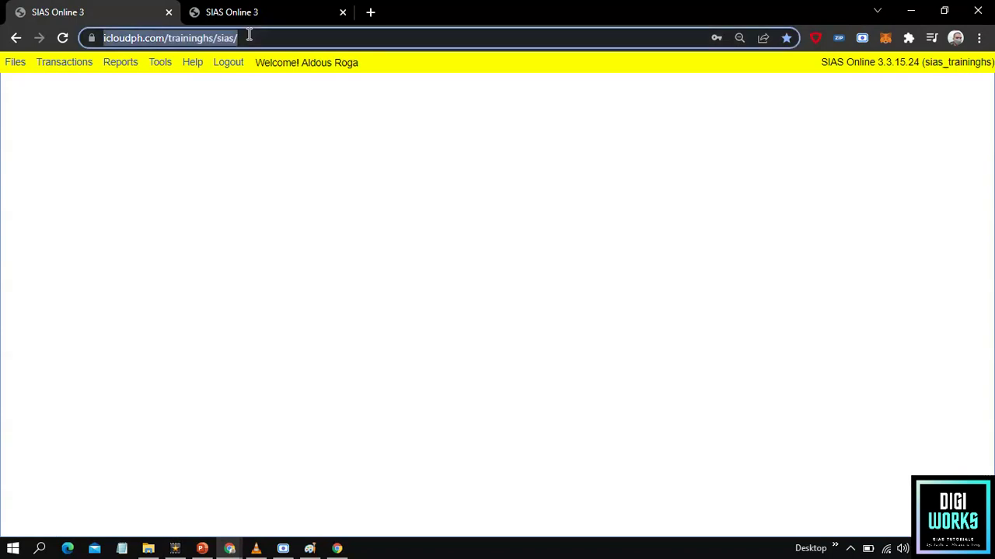
{"action": "key", "text": "Return"}
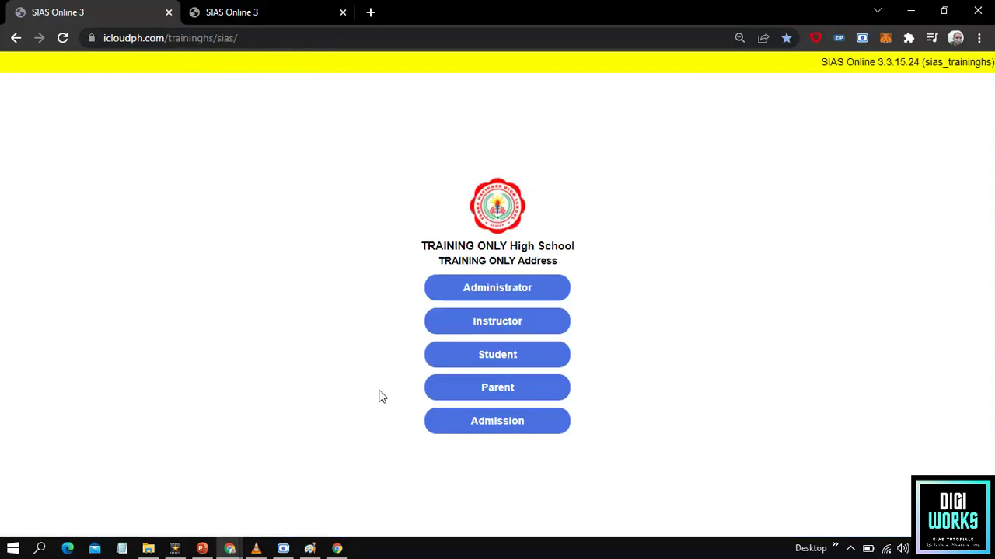
{"action": "left_click", "coordinate": [487, 432]}
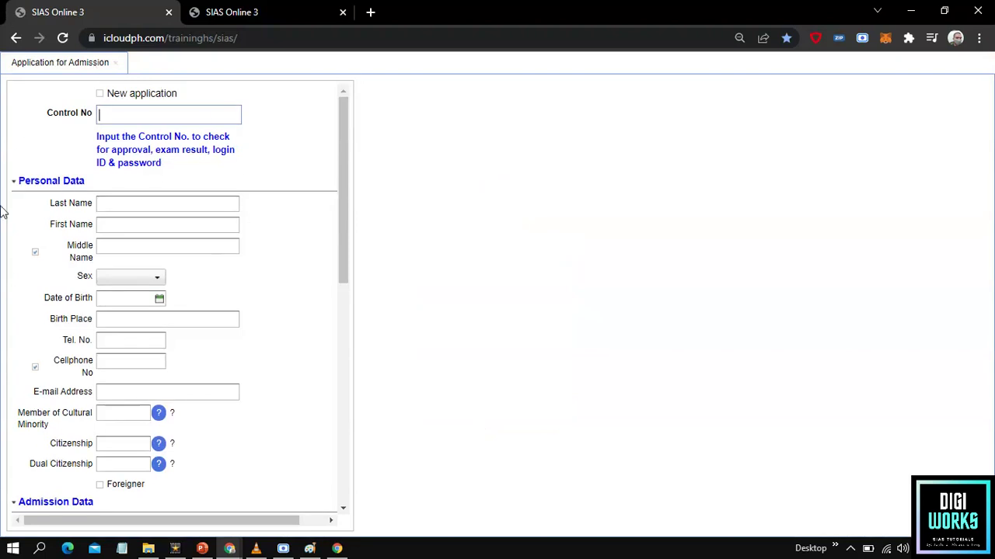
{"action": "left_click", "coordinate": [45, 68]}
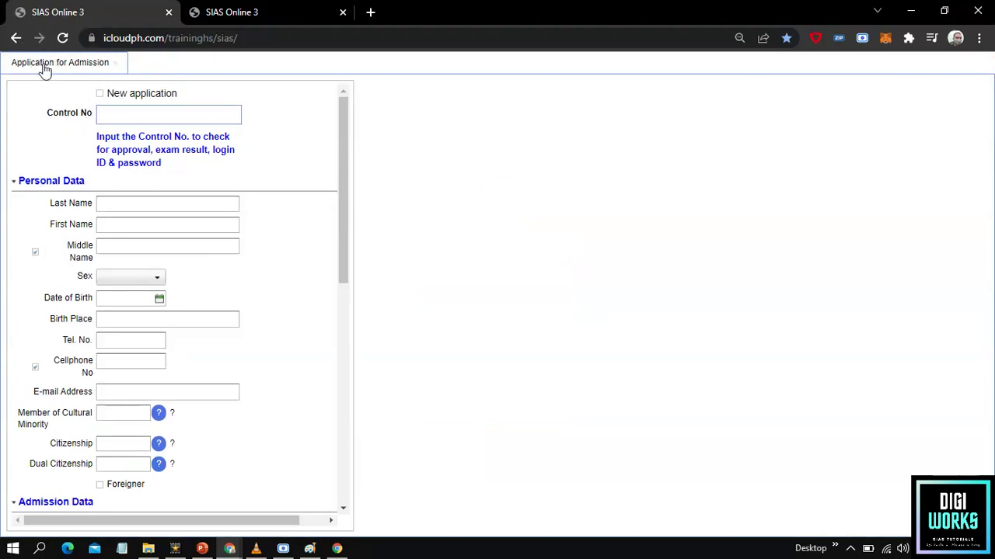
Collapse the Personal Data and Admission Data sections and mark the form as a new application
{"action": "left_click", "coordinate": [49, 181]}
{"action": "left_click", "coordinate": [46, 202]}
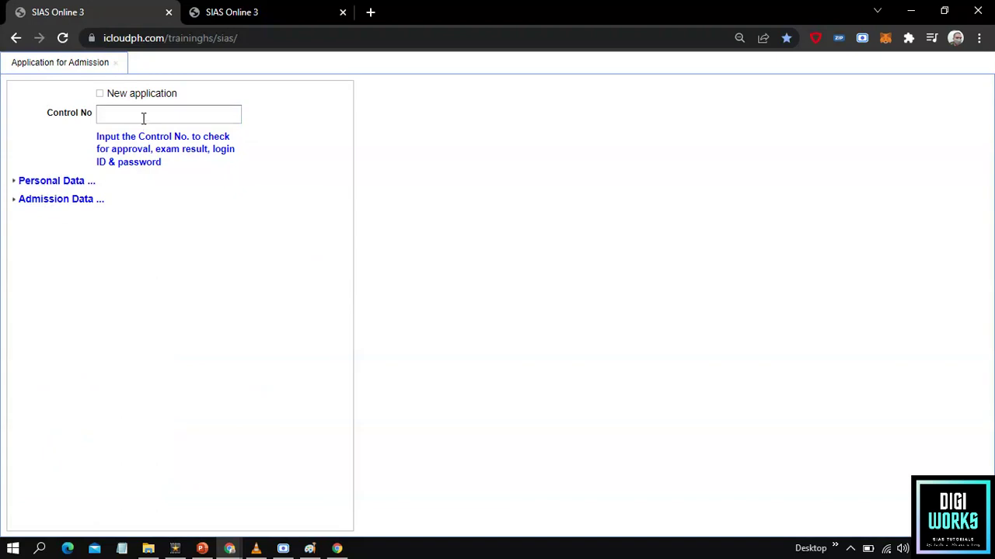
{"action": "left_click", "coordinate": [103, 95]}
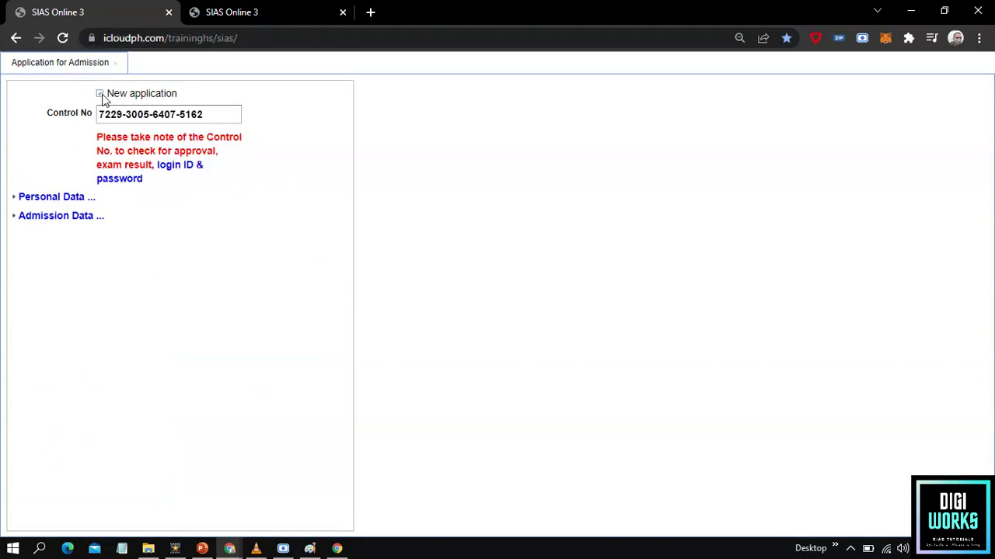
Select and copy the generated control number of the new application
{"action": "left_click", "coordinate": [112, 114]}
{"action": "left_click", "coordinate": [156, 116]}
{"action": "left_click", "coordinate": [172, 115]}
{"action": "double_click", "coordinate": [172, 114]}
{"action": "triple_click", "coordinate": [172, 115]}
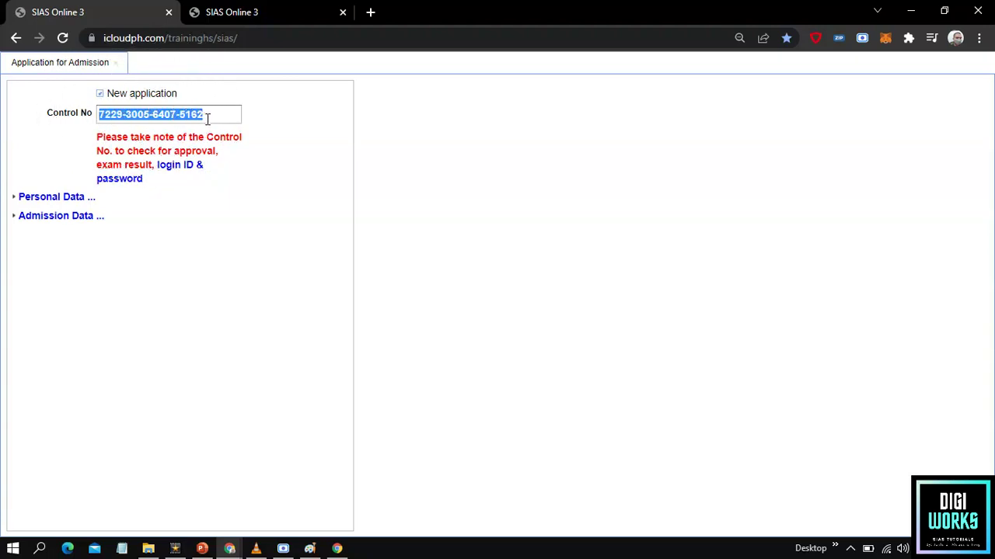
{"action": "right_click", "coordinate": [195, 117]}
{"action": "left_click", "coordinate": [211, 122]}
{"action": "right_click", "coordinate": [181, 113]}
{"action": "left_click", "coordinate": [198, 124]}
{"action": "key", "text": "ctrl"}
{"action": "key", "text": "ctrl"}
Expand the Personal Data section, enter the applicant's last, first and middle names, and set the sex to Male
{"action": "left_click", "coordinate": [48, 200]}
{"action": "left_click", "coordinate": [159, 217]}
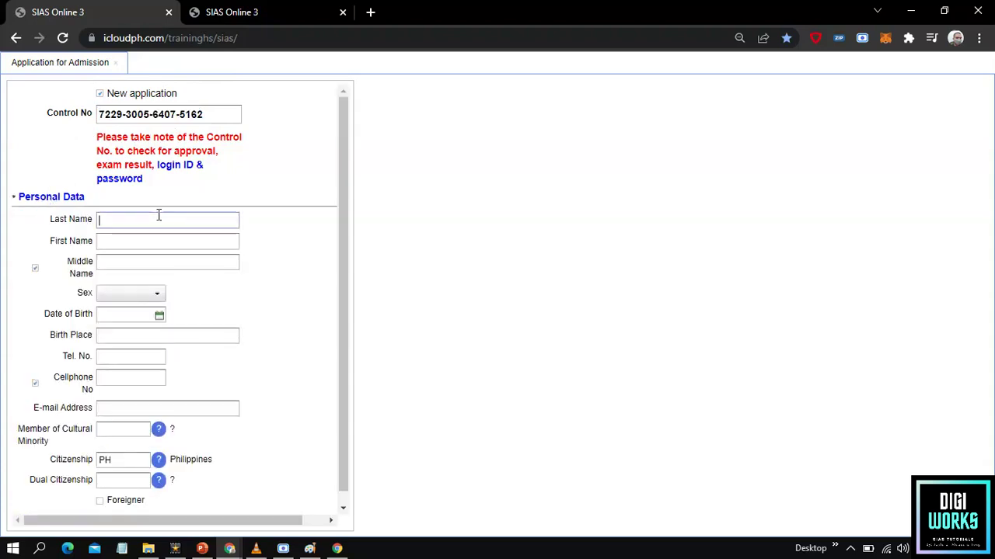
{"action": "type", "text": "A"}
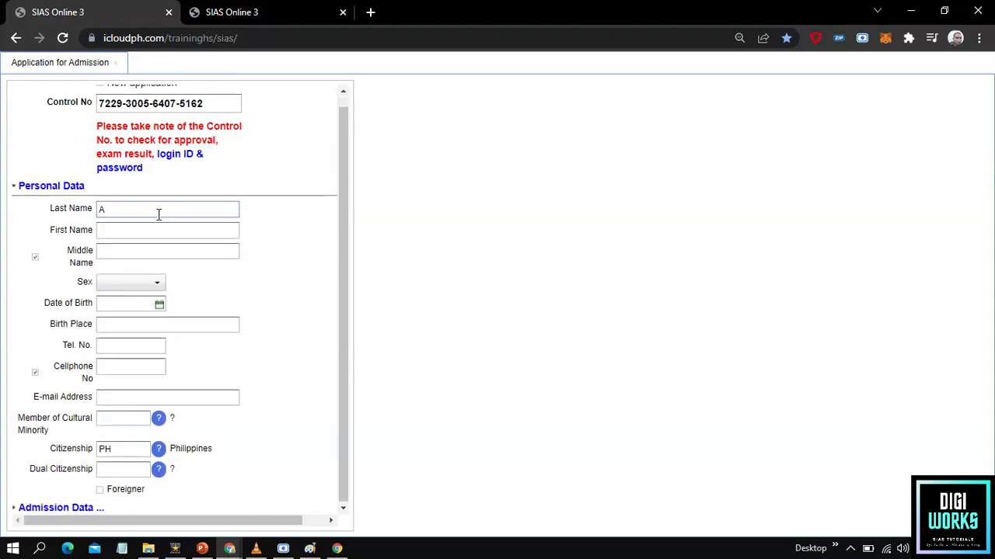
{"action": "type", "text": "gor"}
{"action": "key", "text": "Tab"}
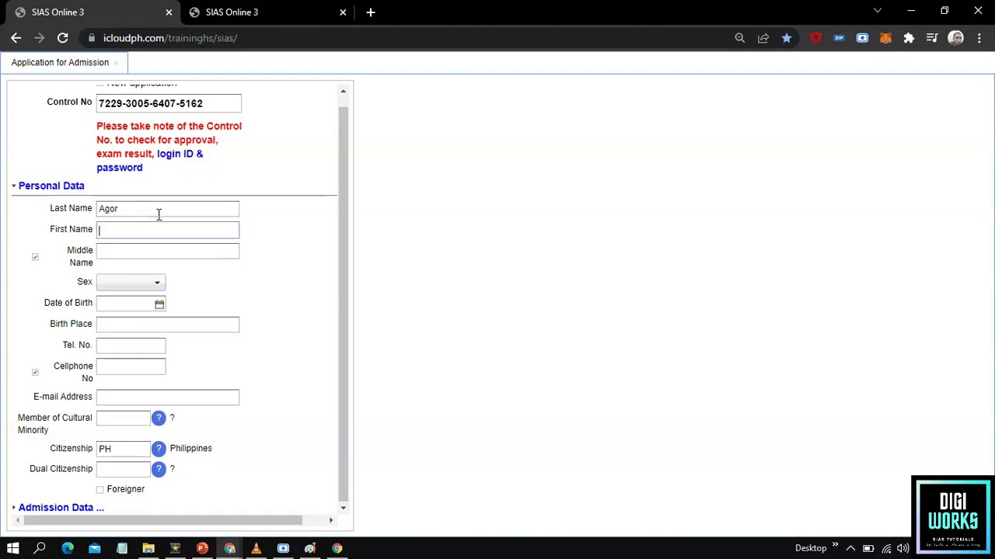
{"action": "key", "text": "Tab"}
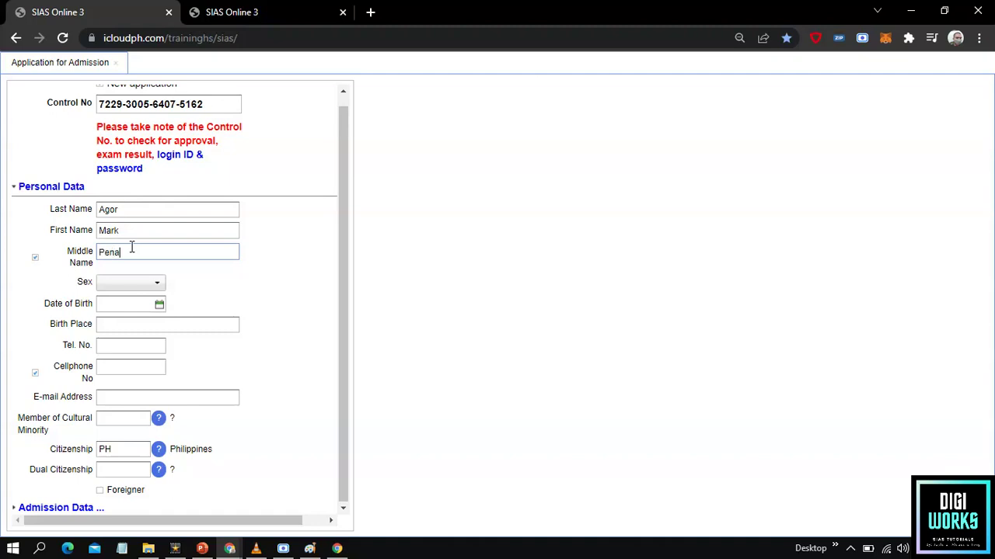
{"action": "left_click", "coordinate": [137, 283]}
{"action": "left_click", "coordinate": [124, 314]}
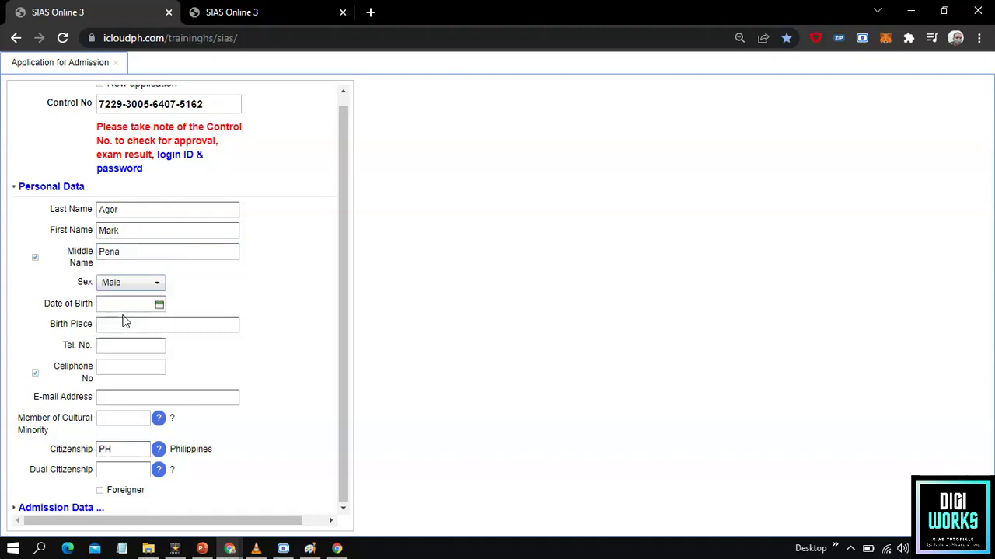
Pick the applicant's date of birth from the calendar
{"action": "left_click", "coordinate": [127, 303]}
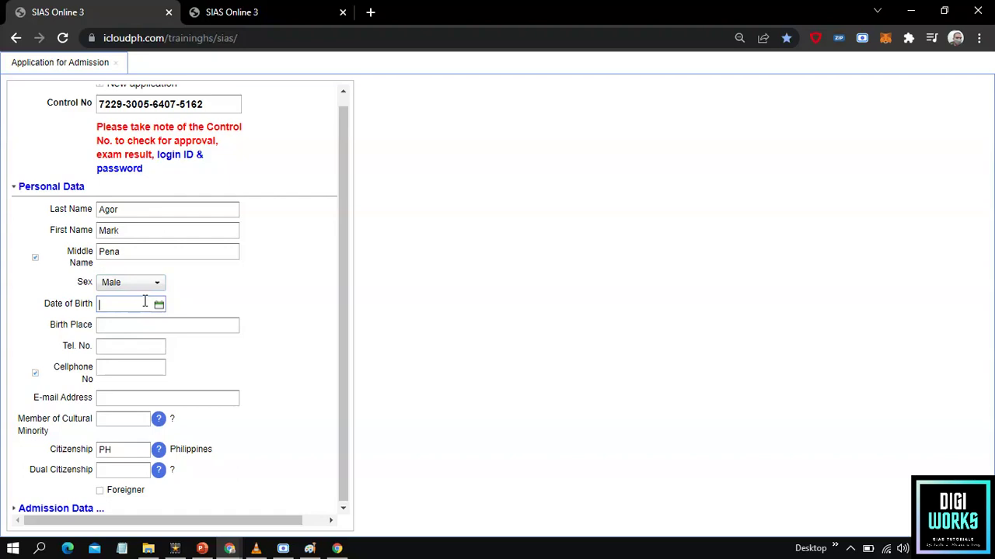
{"action": "left_click", "coordinate": [160, 305]}
{"action": "left_click", "coordinate": [107, 322]}
{"action": "left_click", "coordinate": [106, 322]}
{"action": "left_click", "coordinate": [106, 321]}
{"action": "left_click", "coordinate": [107, 322]}
{"action": "left_click", "coordinate": [107, 321]}
{"action": "left_click", "coordinate": [107, 321]}
{"action": "left_click", "coordinate": [107, 322]}
{"action": "left_click", "coordinate": [107, 321]}
{"action": "left_click", "coordinate": [106, 322]}
{"action": "left_click", "coordinate": [107, 322]}
{"action": "left_click", "coordinate": [106, 321]}
{"action": "left_click", "coordinate": [107, 322]}
{"action": "left_click", "coordinate": [107, 321]}
{"action": "left_click", "coordinate": [153, 365]}
Enter Bayombong, Nueva vizcaya as the birth place and fill in the applicant's cellphone number
{"action": "left_click", "coordinate": [114, 329]}
{"action": "type", "text": "Bayombong, Nueva vizcaya"}
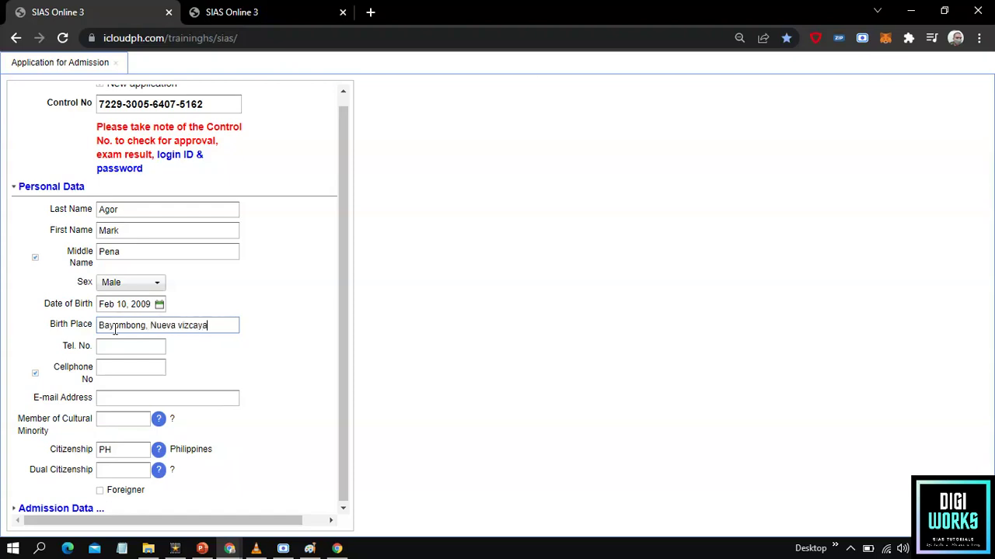
{"action": "key", "text": "Tab"}
{"action": "left_click", "coordinate": [118, 367]}
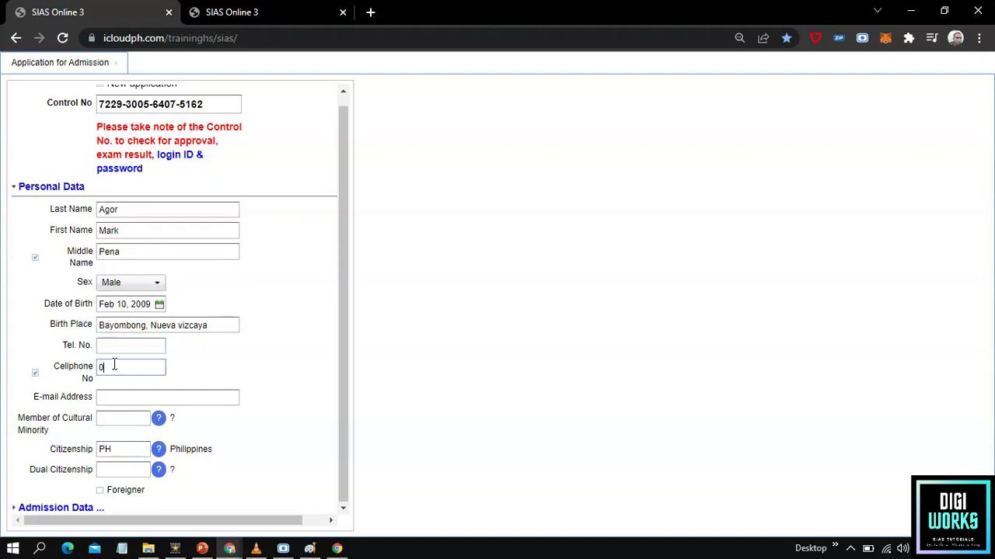
{"action": "type", "text": "43"}
{"action": "key", "text": "Tab"}
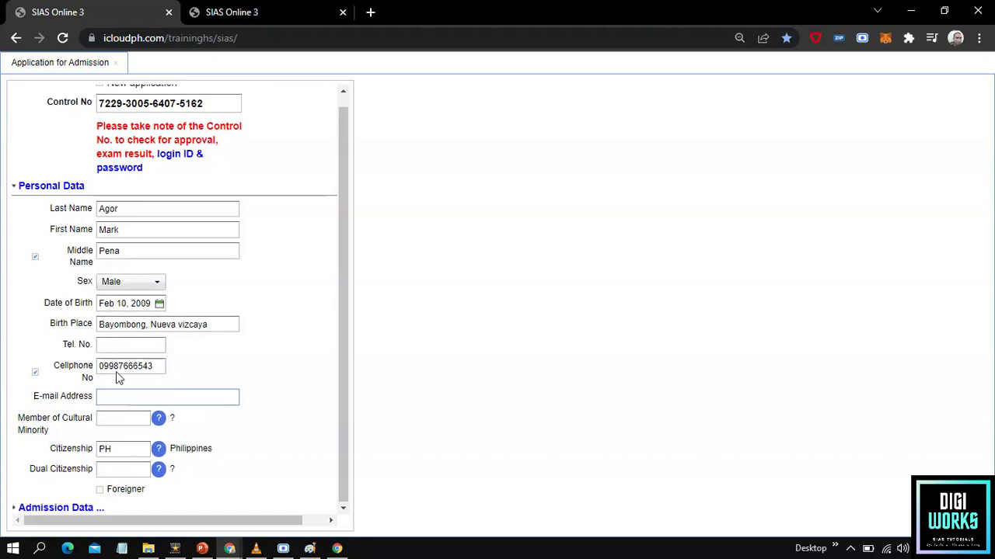
Look up the cultural minority codes and set the applicant's membership to AET (Aeta/Agta)
{"action": "left_click", "coordinate": [129, 419]}
{"action": "left_click", "coordinate": [159, 420]}
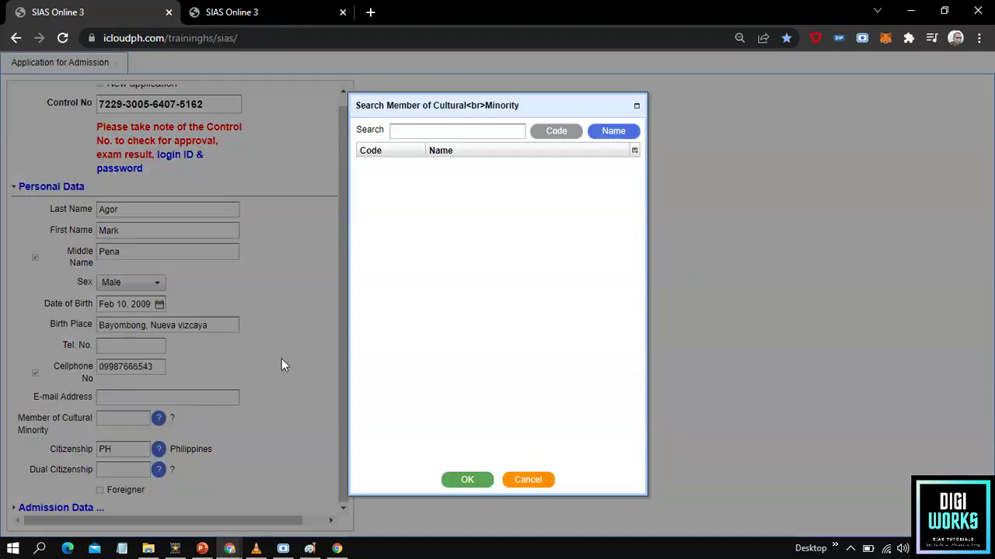
{"action": "left_click", "coordinate": [546, 136]}
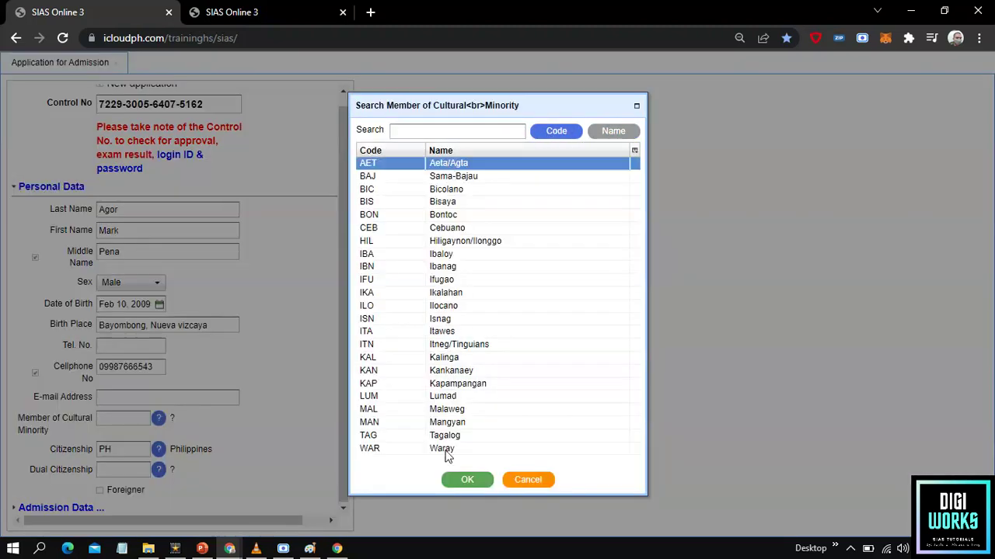
{"action": "left_click", "coordinate": [466, 481]}
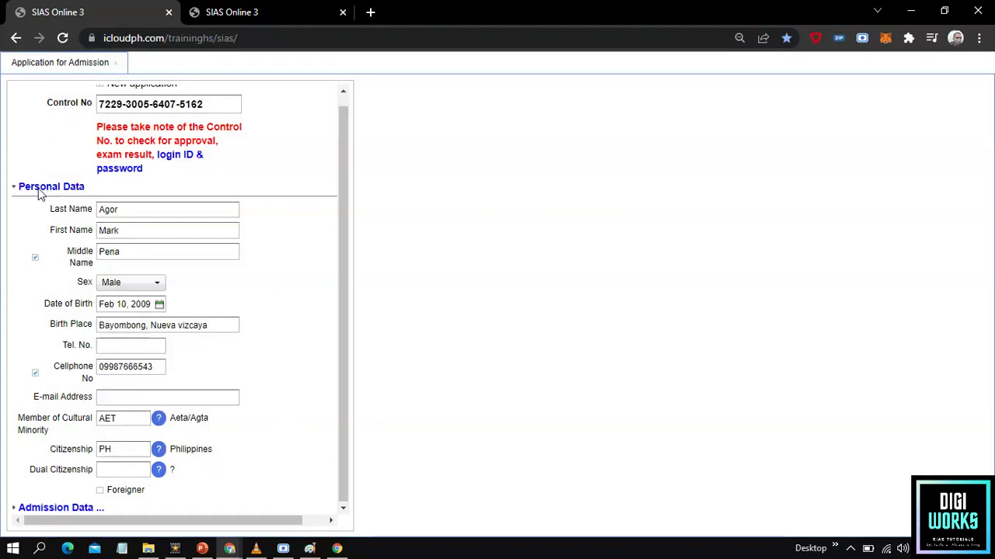
{"action": "key", "text": "ctrl"}
Expand the Admission Data section and set the admission level to Senior High
{"action": "left_click", "coordinate": [58, 506]}
{"action": "scroll", "coordinate": [78, 454], "scroll_direction": "down", "scroll_amount": 2}
{"action": "scroll", "coordinate": [81, 450], "scroll_direction": "down", "scroll_amount": 5}
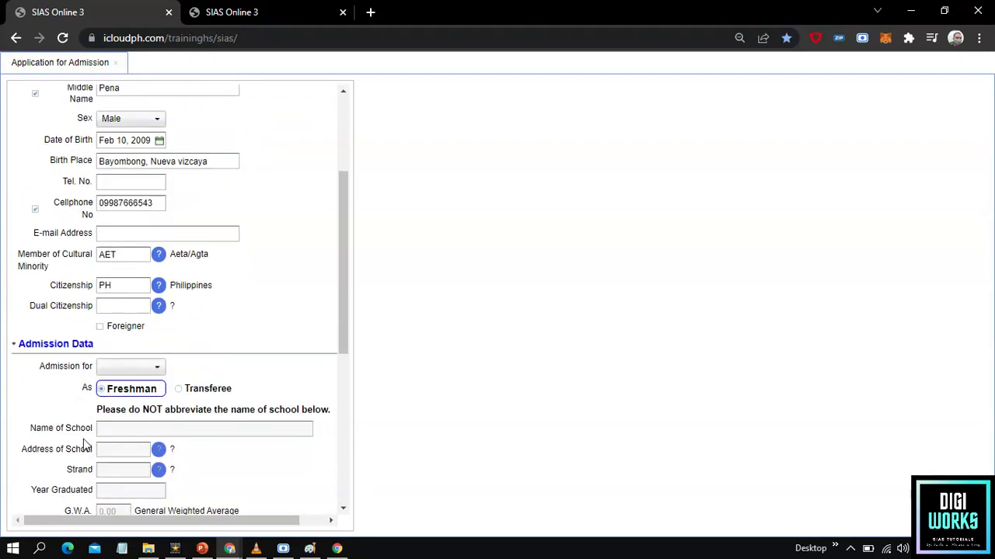
{"action": "left_click", "coordinate": [150, 225]}
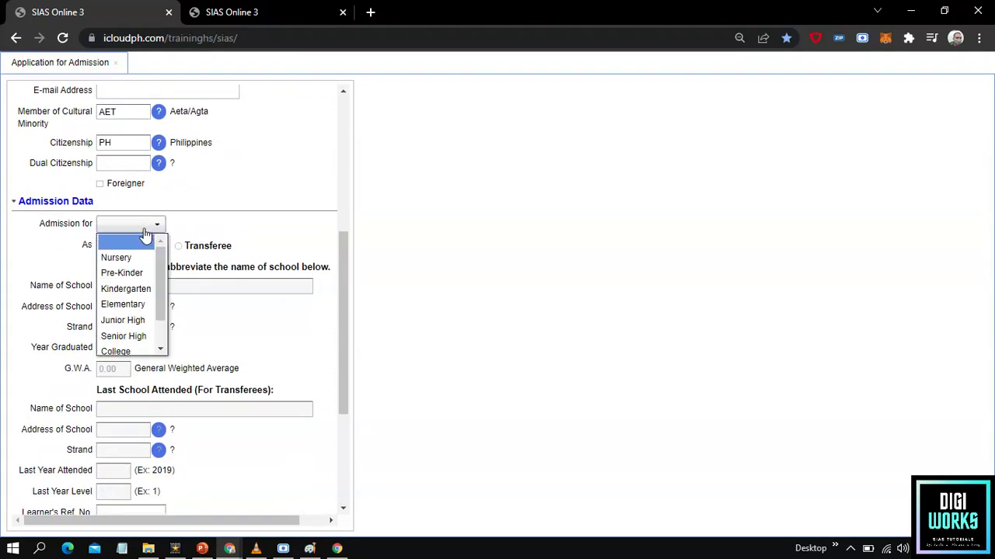
{"action": "key", "text": "ctrl"}
{"action": "left_click", "coordinate": [119, 339]}
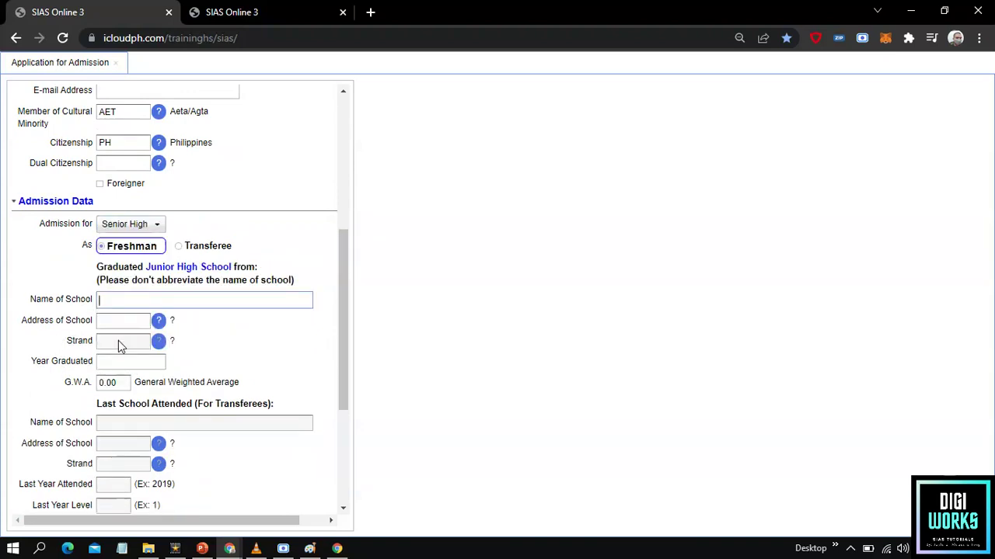
Enter Saint Jerome School as the junior high school graduated from and choose Bagabag, Nueva Vizcaya as its address
{"action": "scroll", "coordinate": [132, 300], "scroll_direction": "down", "scroll_amount": 1}
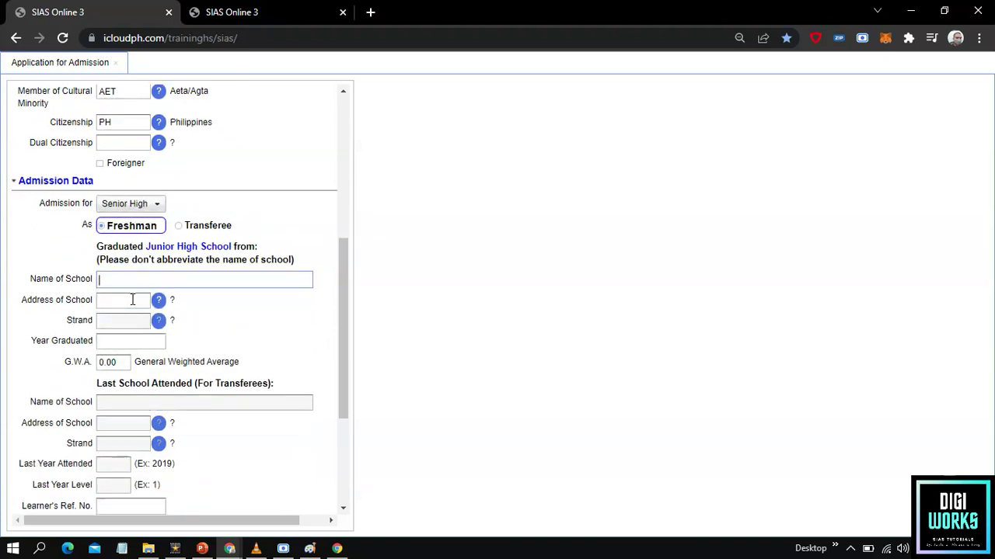
{"action": "type", "text": "Saint Jerome School"}
{"action": "left_click", "coordinate": [159, 300]}
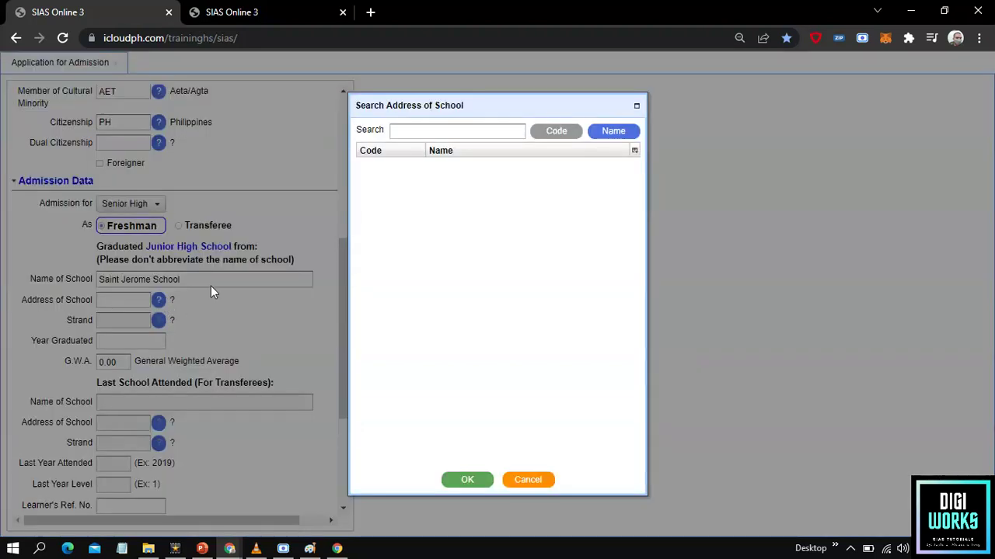
{"action": "left_click", "coordinate": [613, 130]}
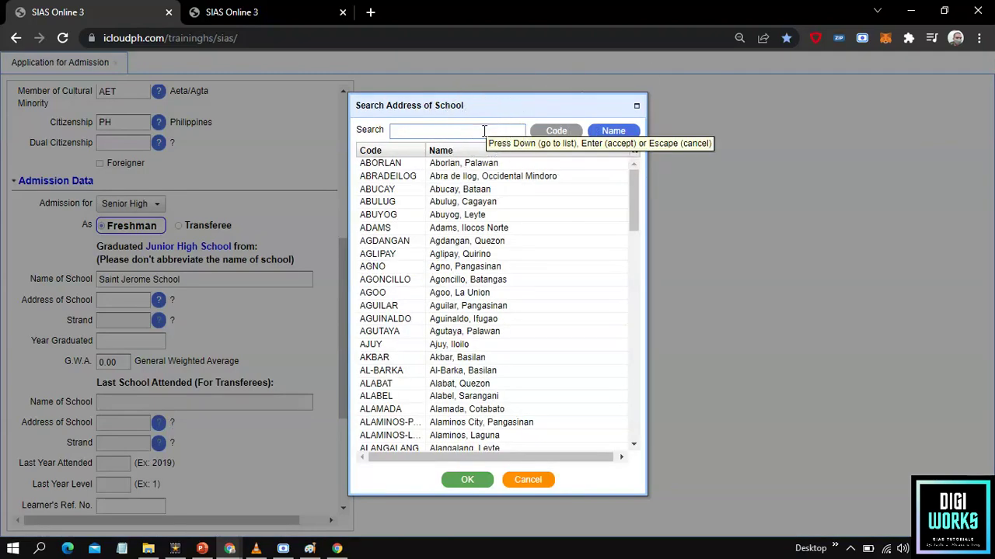
{"action": "type", "text": "baga"}
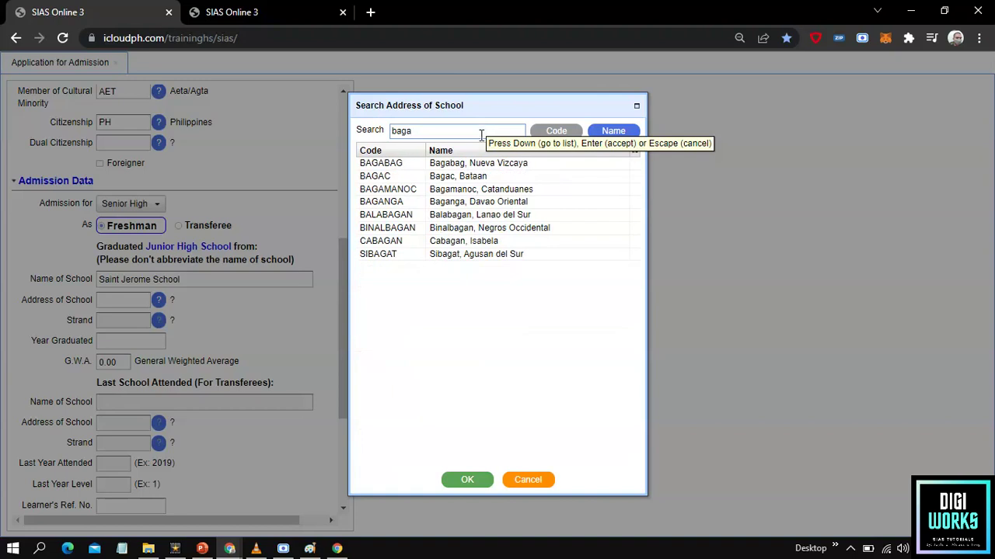
{"action": "left_click", "coordinate": [478, 163]}
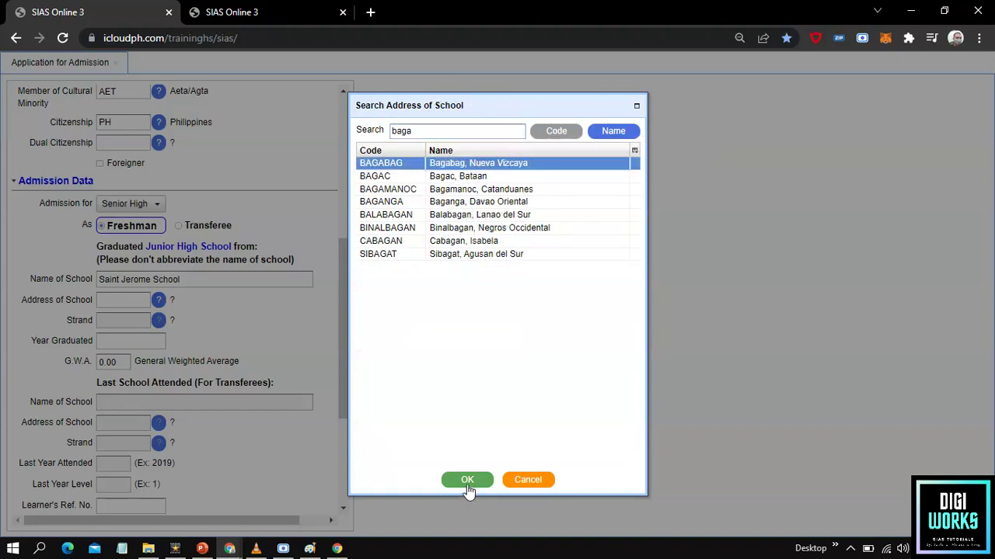
{"action": "left_click", "coordinate": [467, 481]}
Enter 2019 as the year graduated and 86 as the general weighted average
{"action": "left_click", "coordinate": [119, 342]}
{"action": "type", "text": "20"}
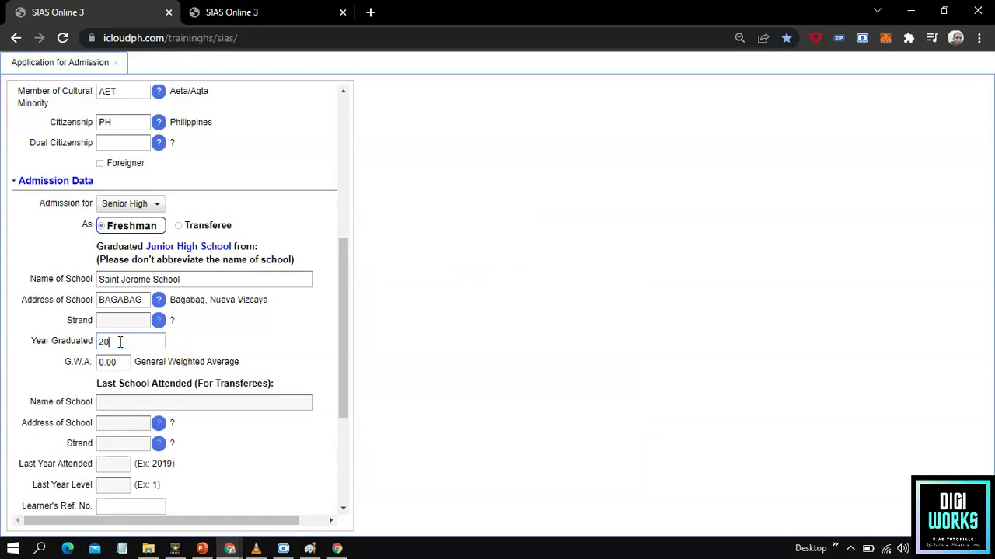
{"action": "type", "text": "19"}
{"action": "left_click", "coordinate": [123, 367]}
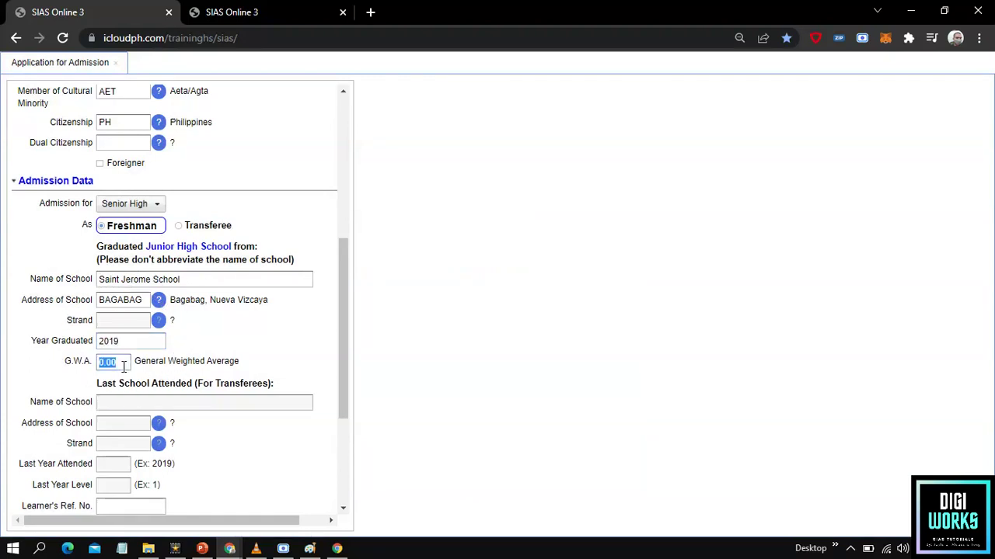
{"action": "type", "text": "8"}
{"action": "left_click", "coordinate": [262, 362]}
Choose CPJ, Computer Programming (JAVA), as the applicant's preferred course
{"action": "scroll", "coordinate": [262, 358], "scroll_direction": "down", "scroll_amount": 1}
{"action": "left_click", "coordinate": [199, 328]}
{"action": "scroll", "coordinate": [200, 328], "scroll_direction": "down", "scroll_amount": 1}
{"action": "scroll", "coordinate": [200, 328], "scroll_direction": "down", "scroll_amount": 1}
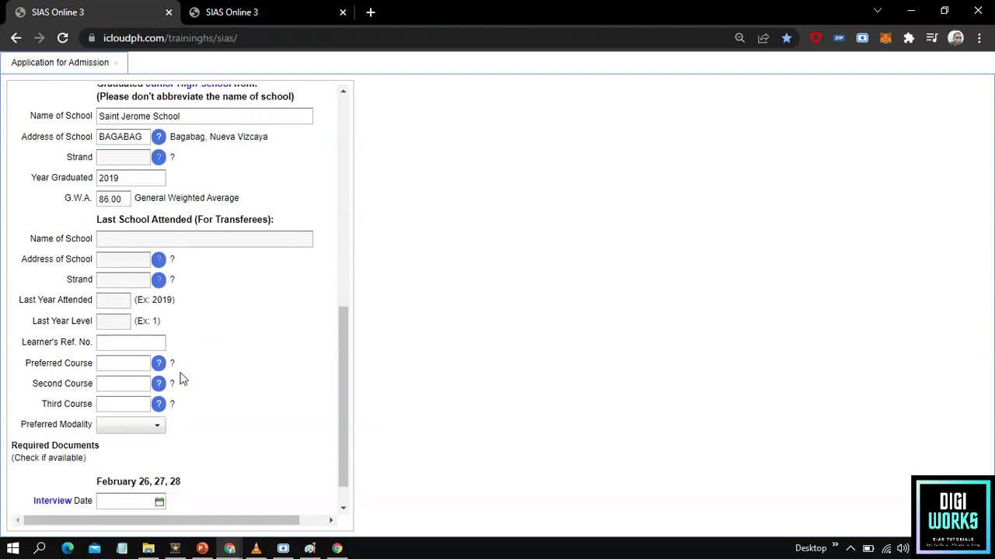
{"action": "left_click", "coordinate": [134, 365]}
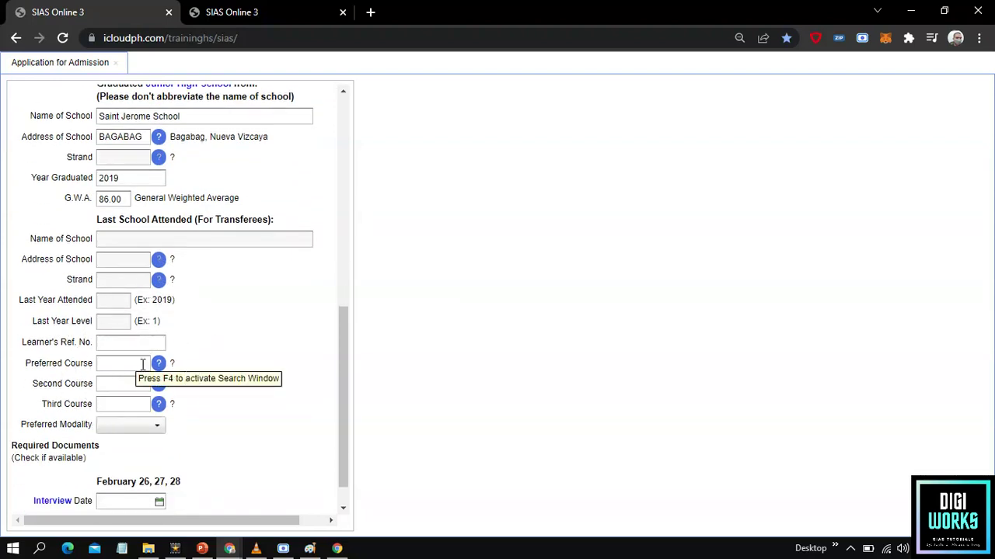
{"action": "left_click", "coordinate": [159, 363]}
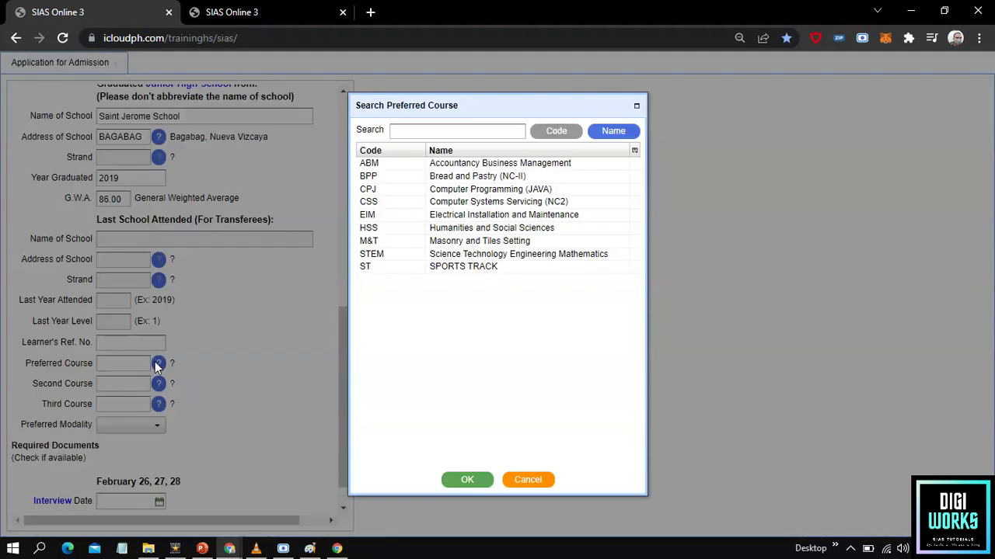
{"action": "left_click", "coordinate": [371, 192]}
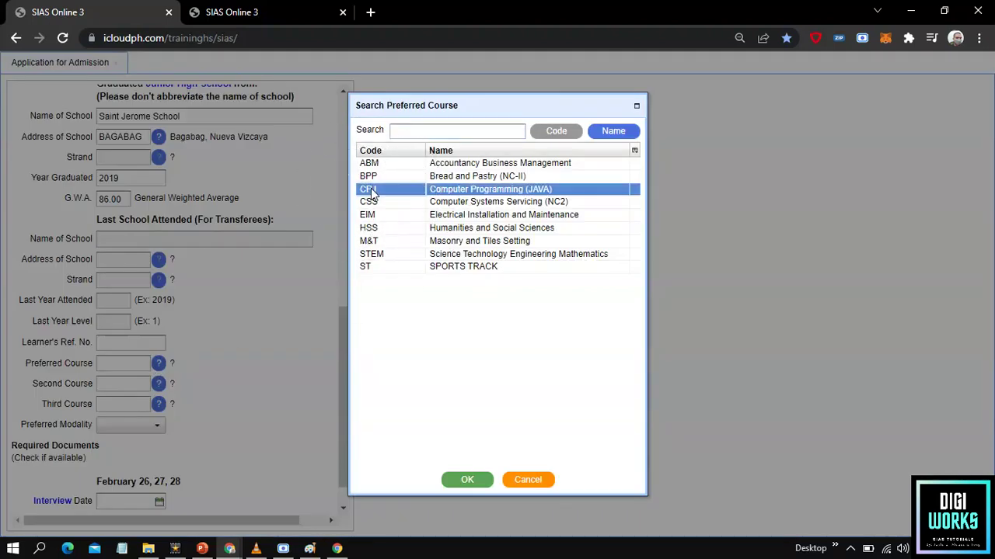
{"action": "left_click", "coordinate": [457, 482]}
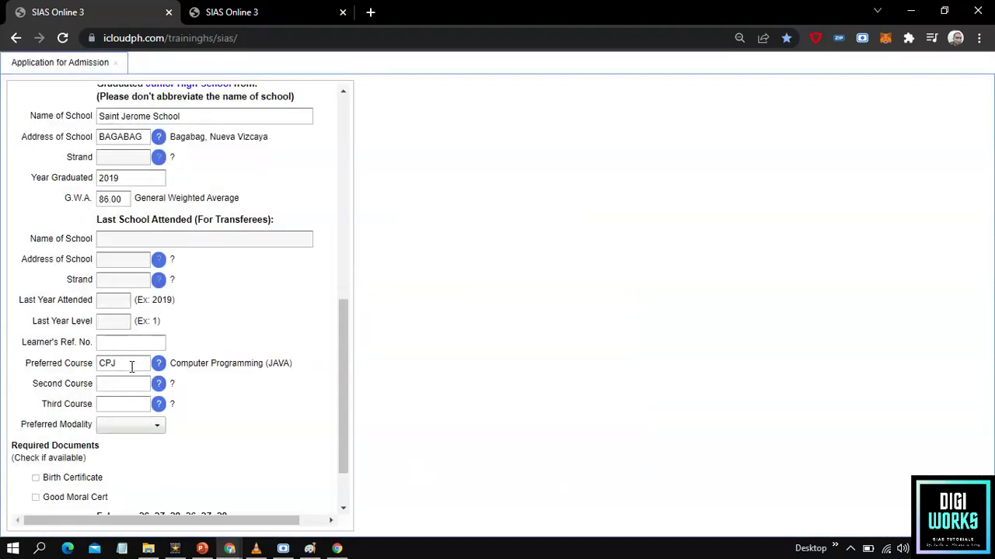
Leave the second course blank and set the preferred modality to Online Class
{"action": "scroll", "coordinate": [132, 367], "scroll_direction": "down", "scroll_amount": 3}
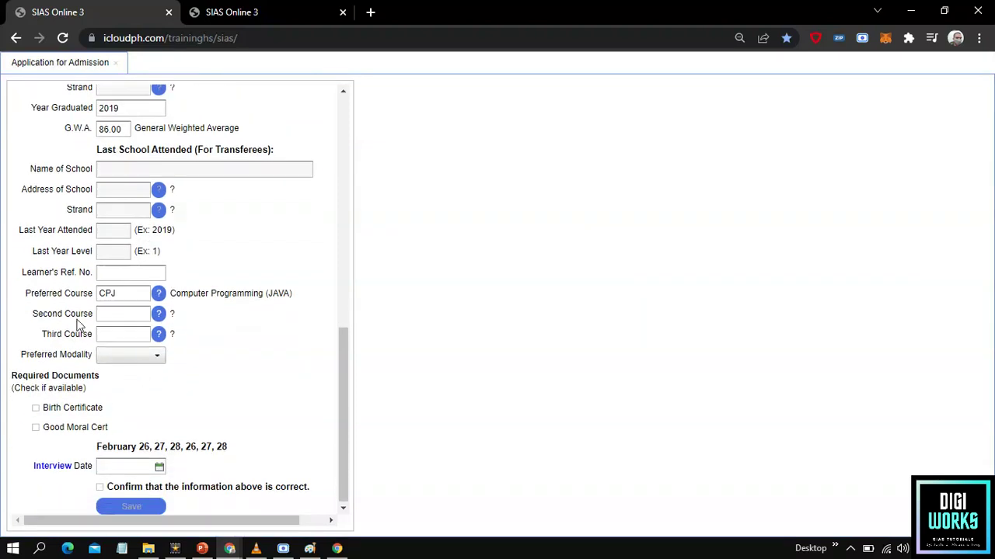
{"action": "left_click", "coordinate": [106, 313]}
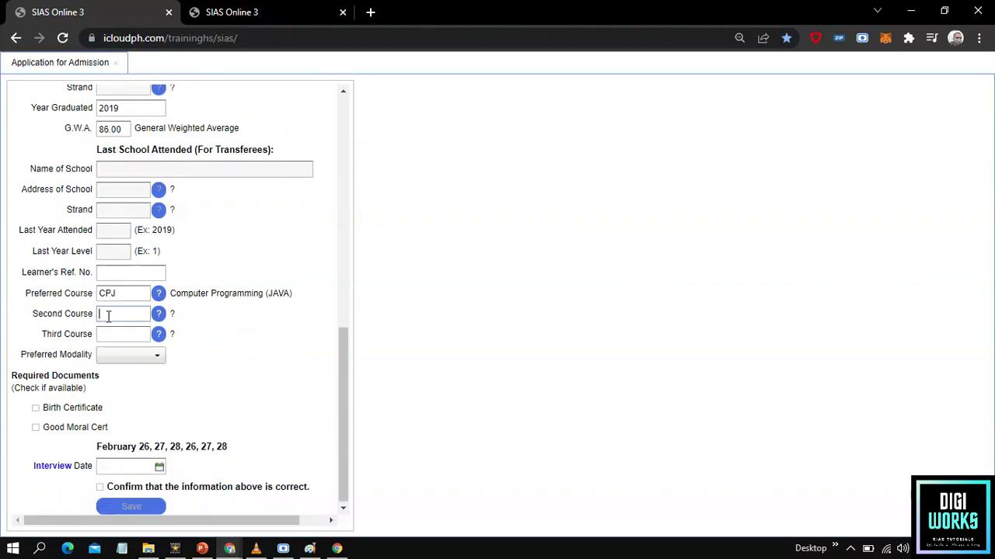
{"action": "left_click", "coordinate": [109, 356]}
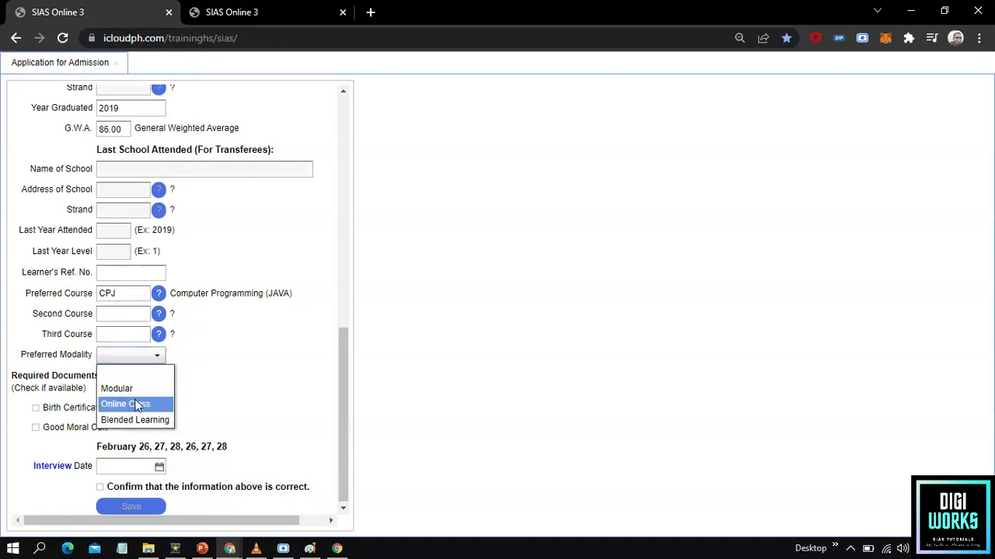
{"action": "left_click", "coordinate": [135, 405]}
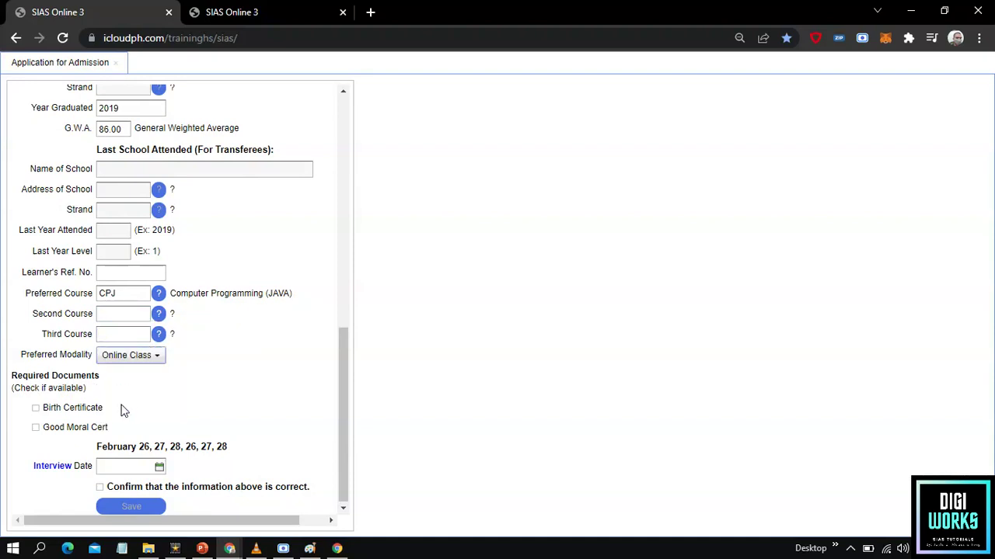
Mark Birth Certificate as available and browse for its image in the desktop folder inside the user account's Desktop
{"action": "left_click", "coordinate": [68, 413]}
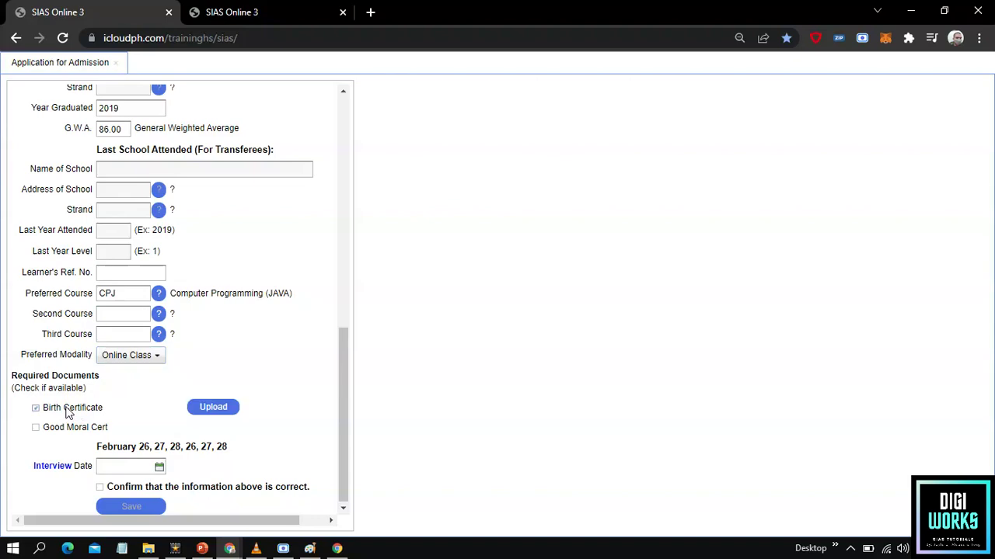
{"action": "left_click", "coordinate": [208, 409]}
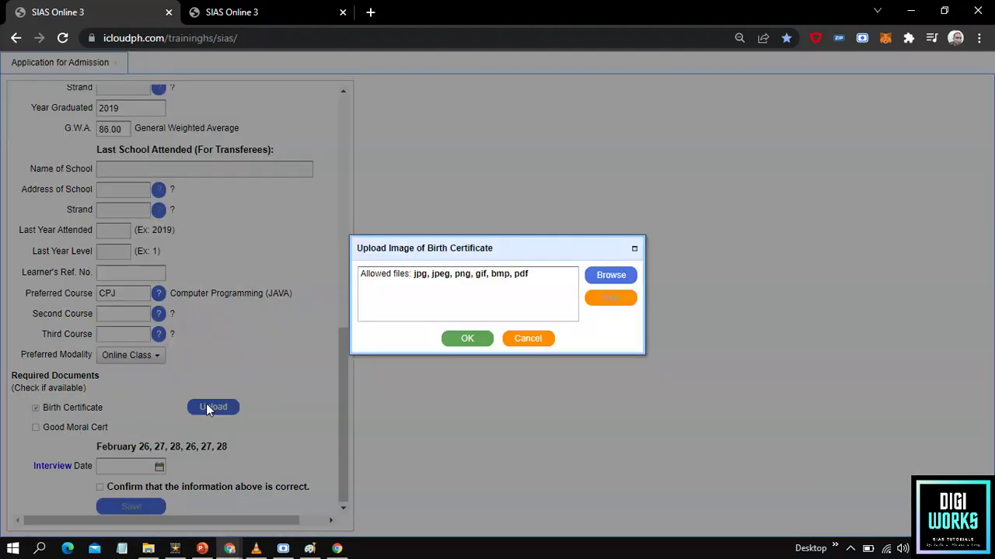
{"action": "left_click", "coordinate": [621, 276]}
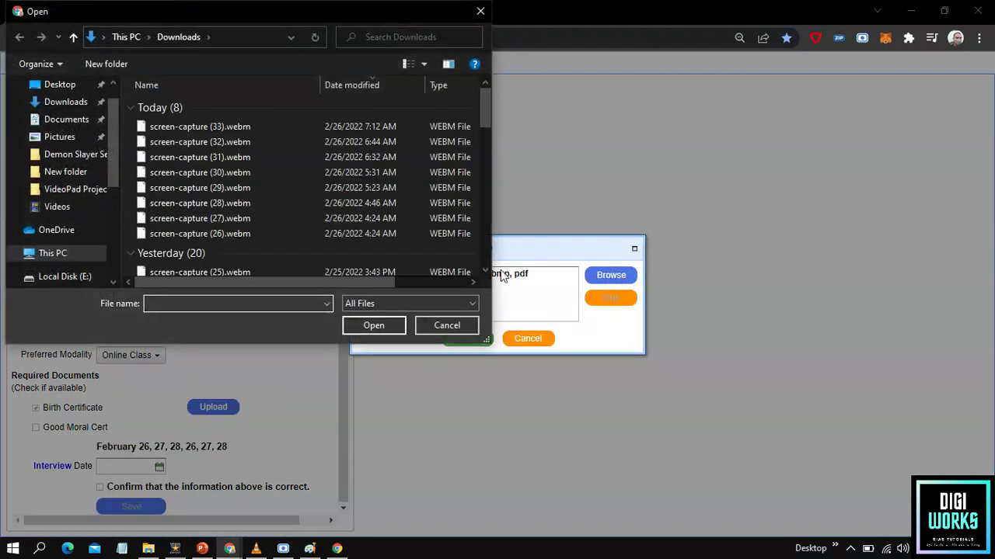
{"action": "scroll", "coordinate": [50, 257], "scroll_direction": "down", "scroll_amount": 3}
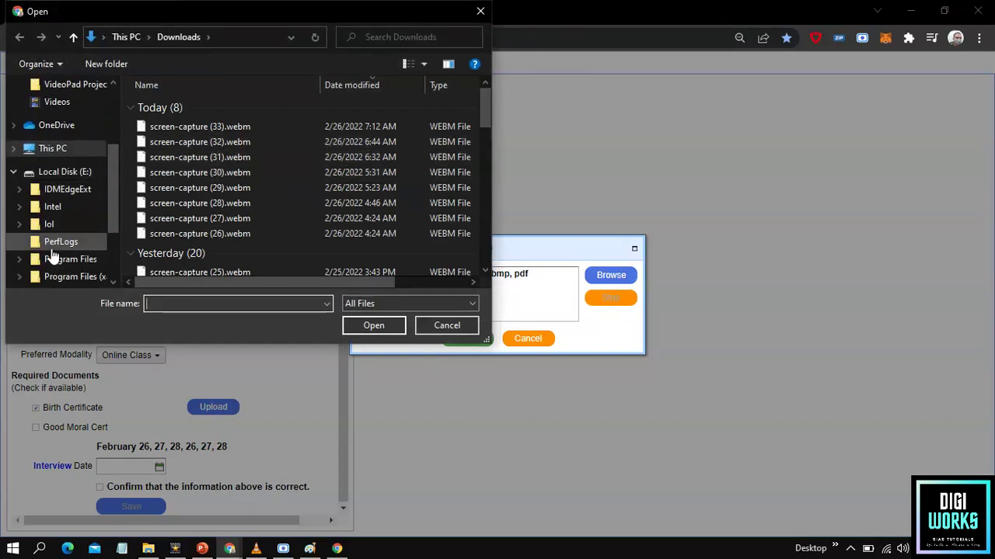
{"action": "scroll", "coordinate": [51, 257], "scroll_direction": "down", "scroll_amount": 2}
{"action": "left_click", "coordinate": [69, 271]}
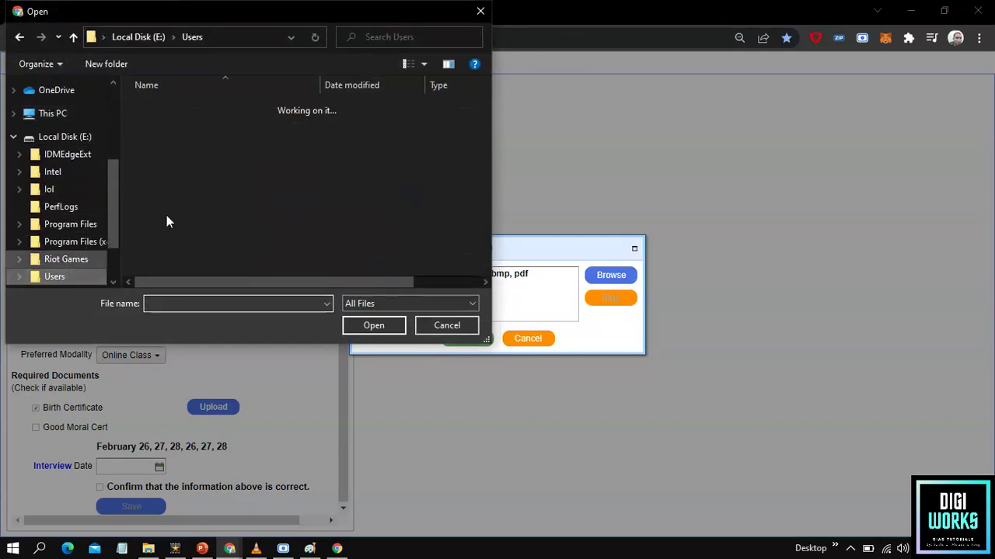
{"action": "double_click", "coordinate": [165, 107]}
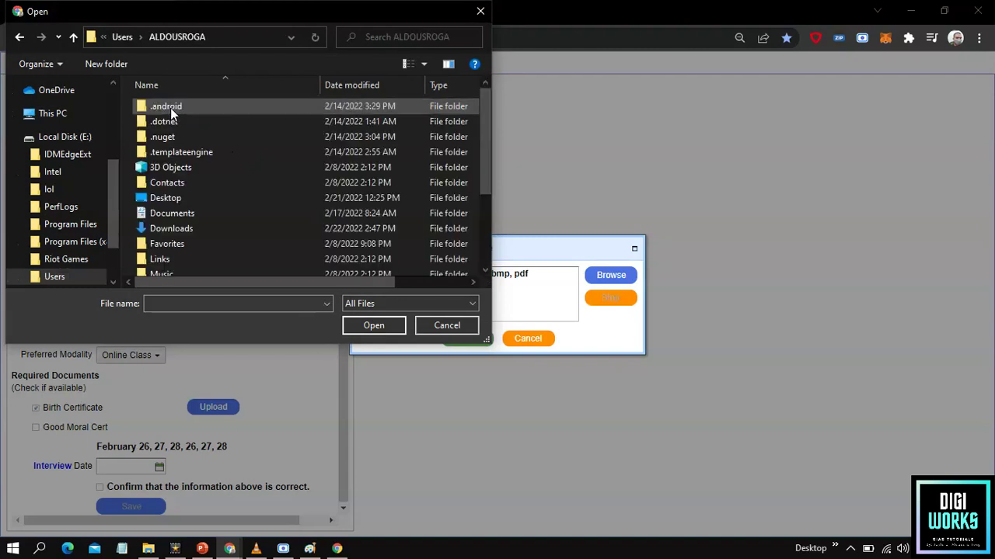
{"action": "double_click", "coordinate": [182, 198]}
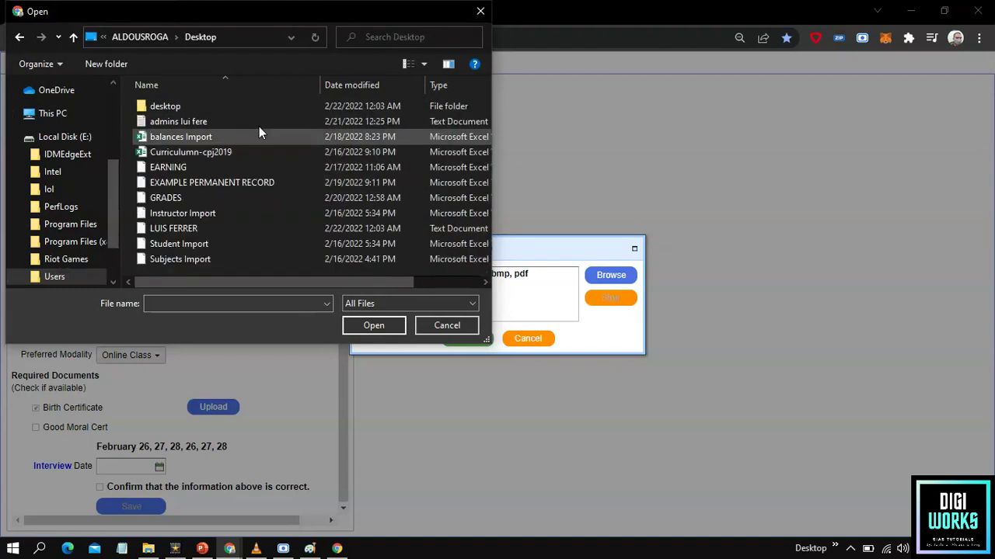
{"action": "double_click", "coordinate": [187, 106]}
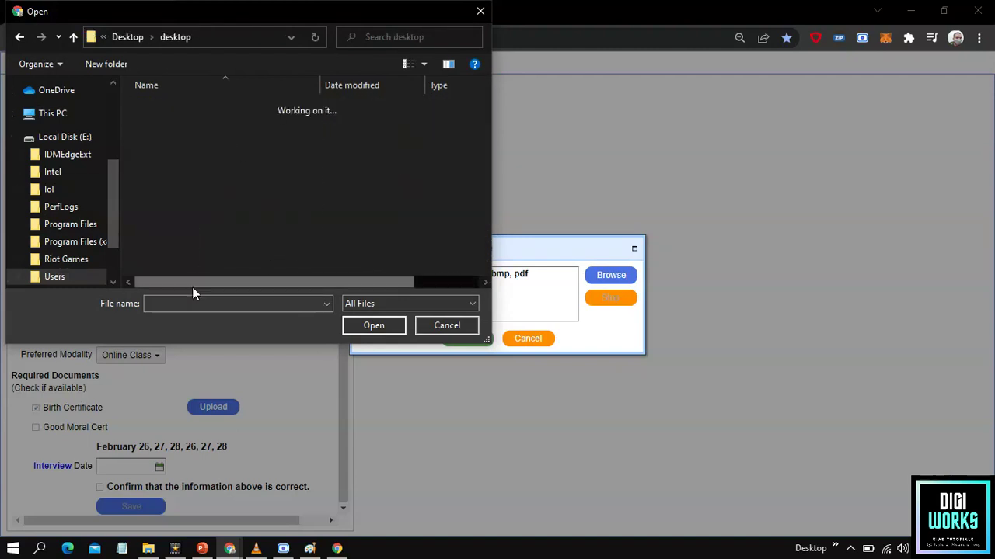
Upload the birtch cert PNG file as the image of the Birth Certificate
{"action": "left_click", "coordinate": [377, 300]}
{"action": "left_click", "coordinate": [384, 304]}
{"action": "scroll", "coordinate": [243, 233], "scroll_direction": "down", "scroll_amount": 3}
{"action": "left_click", "coordinate": [243, 237]}
{"action": "key", "text": "b"}
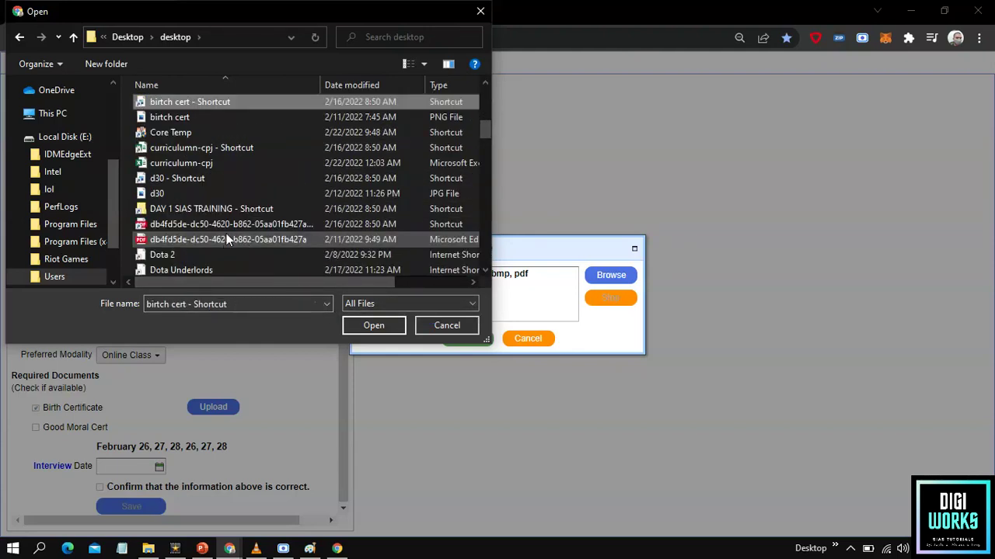
{"action": "double_click", "coordinate": [216, 116]}
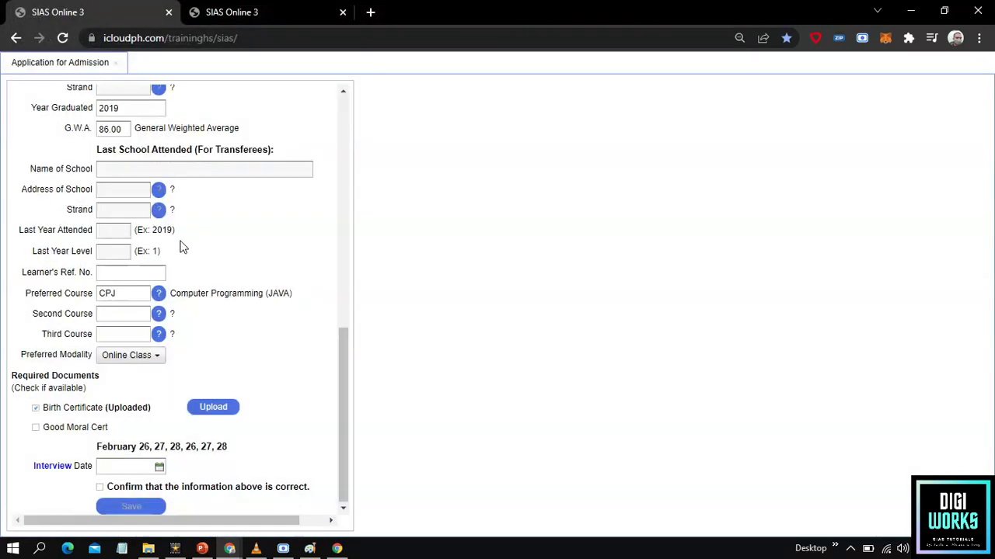
Mark Good Moral Cert as available and upload the Medical-Certificate-Template-8 JPG file for it
{"action": "left_click", "coordinate": [72, 432]}
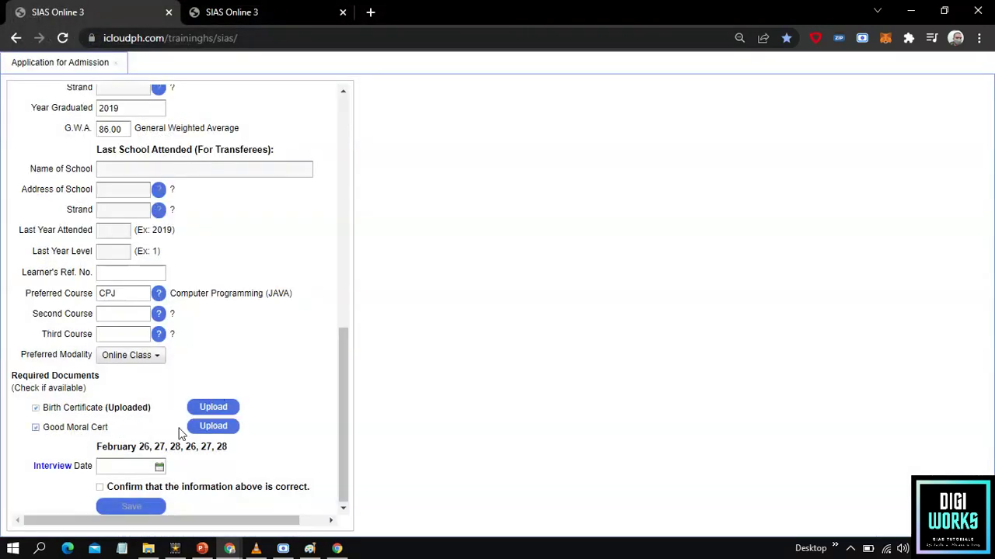
{"action": "left_click", "coordinate": [211, 427]}
{"action": "left_click", "coordinate": [611, 275]}
{"action": "scroll", "coordinate": [206, 187], "scroll_direction": "down", "scroll_amount": 4}
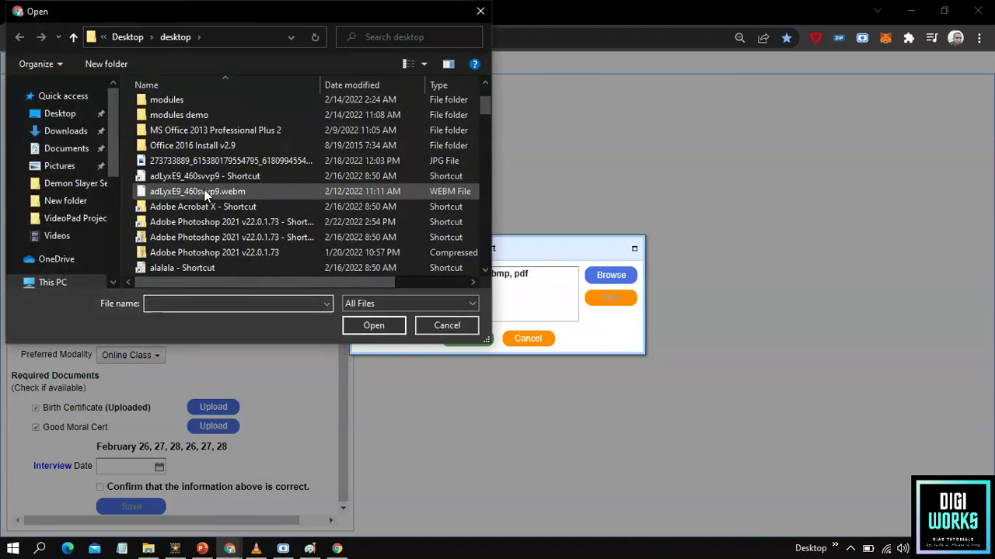
{"action": "scroll", "coordinate": [203, 201], "scroll_direction": "down", "scroll_amount": 2}
{"action": "scroll", "coordinate": [203, 203], "scroll_direction": "down", "scroll_amount": 3}
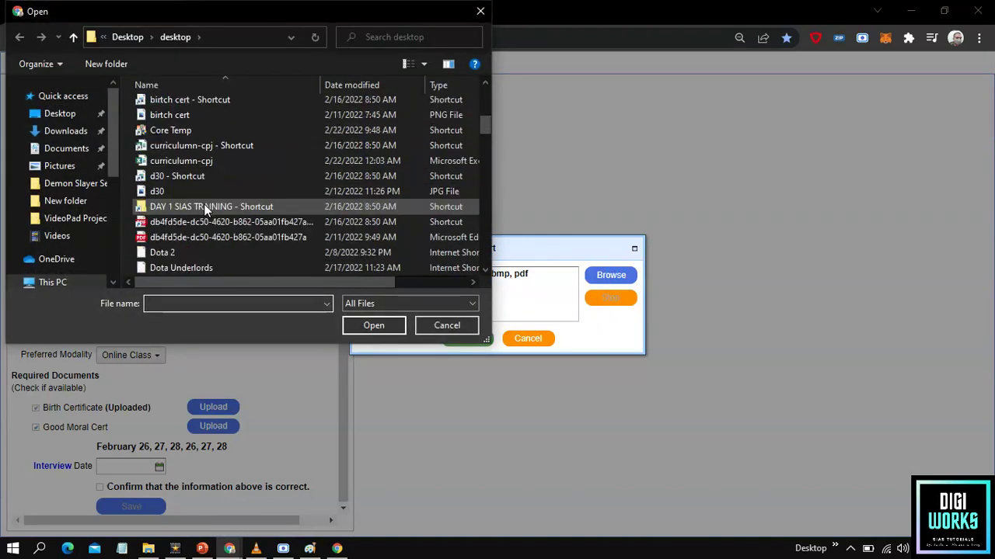
{"action": "scroll", "coordinate": [203, 204], "scroll_direction": "down", "scroll_amount": 6}
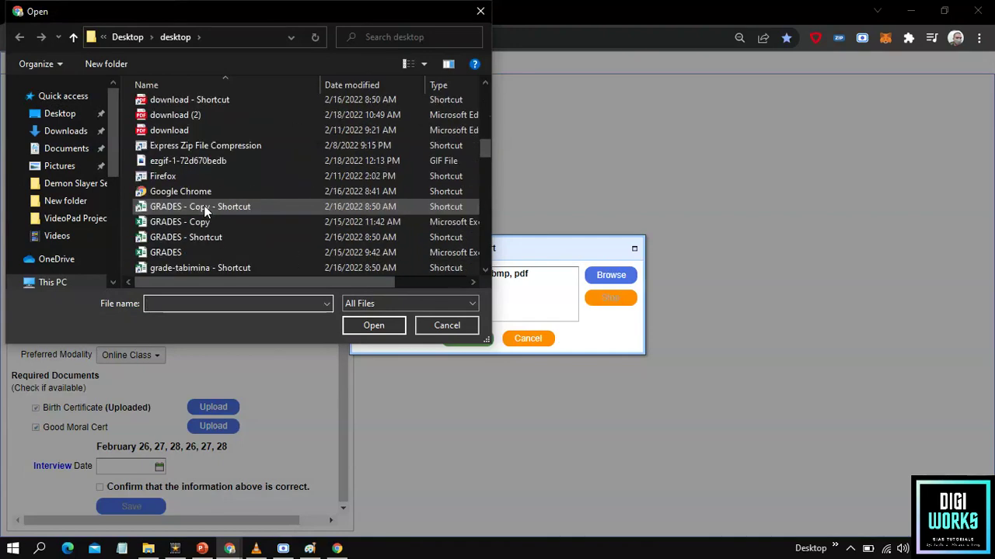
{"action": "scroll", "coordinate": [204, 207], "scroll_direction": "down", "scroll_amount": 4}
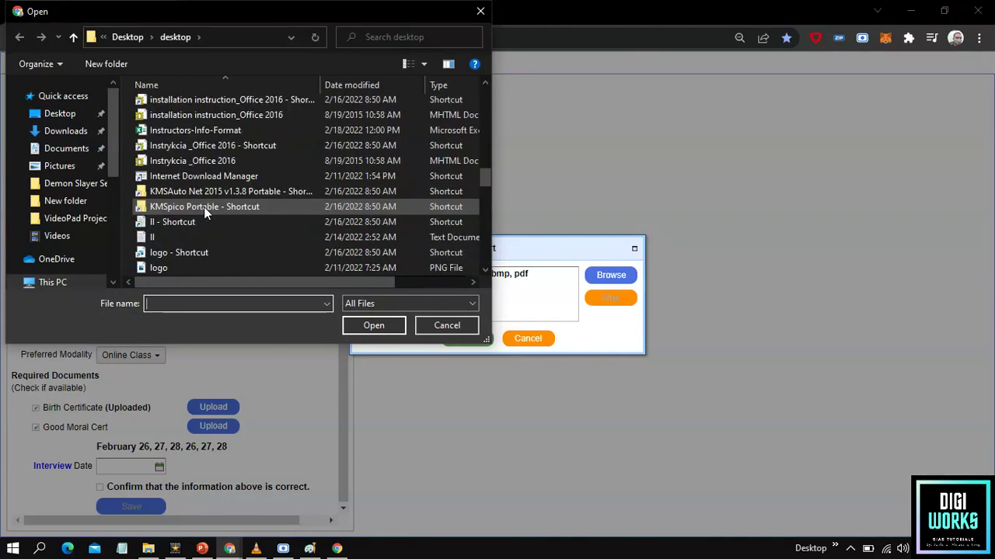
{"action": "left_click", "coordinate": [224, 207]}
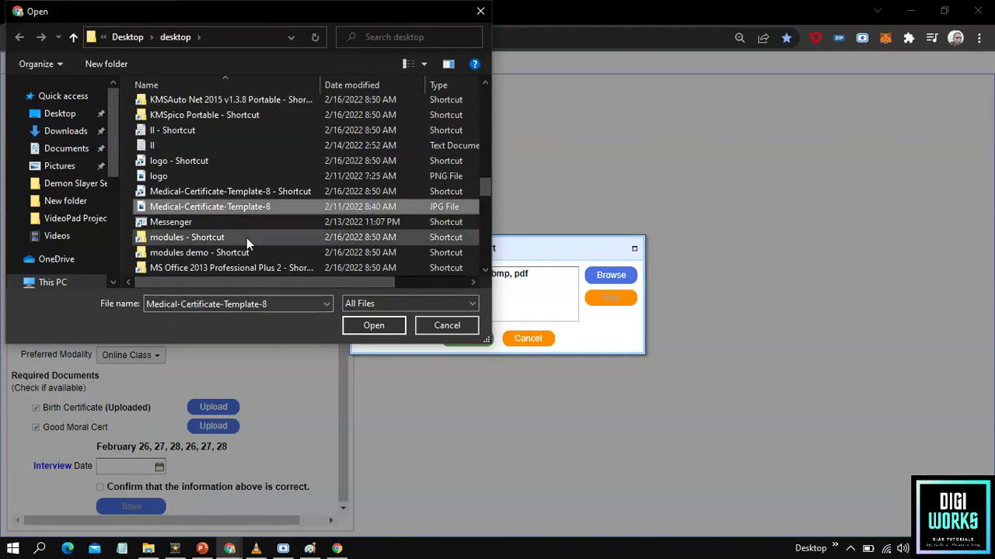
{"action": "left_click", "coordinate": [374, 326]}
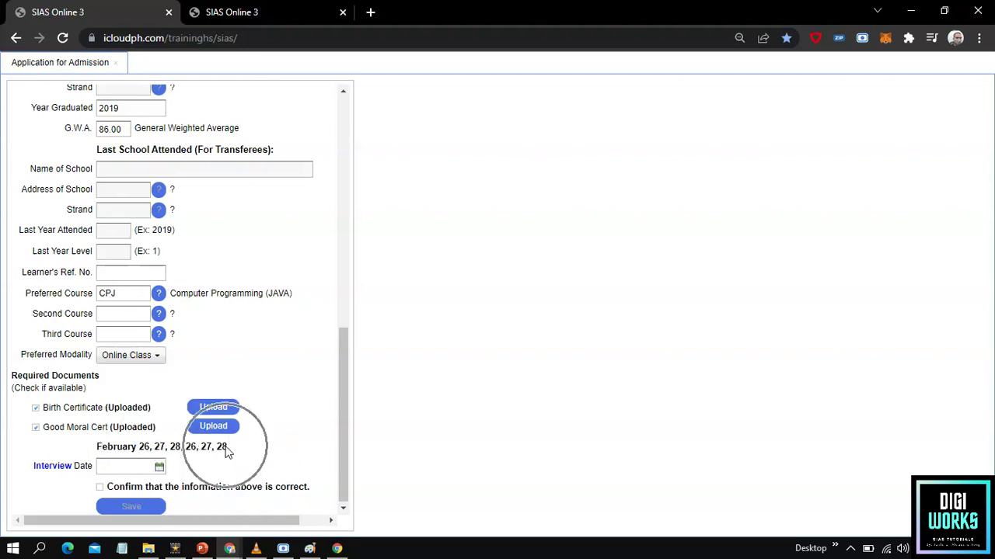
Set the interview date to Feb 26, 2022 and confirm that the application information is correct
{"action": "left_click", "coordinate": [158, 467]}
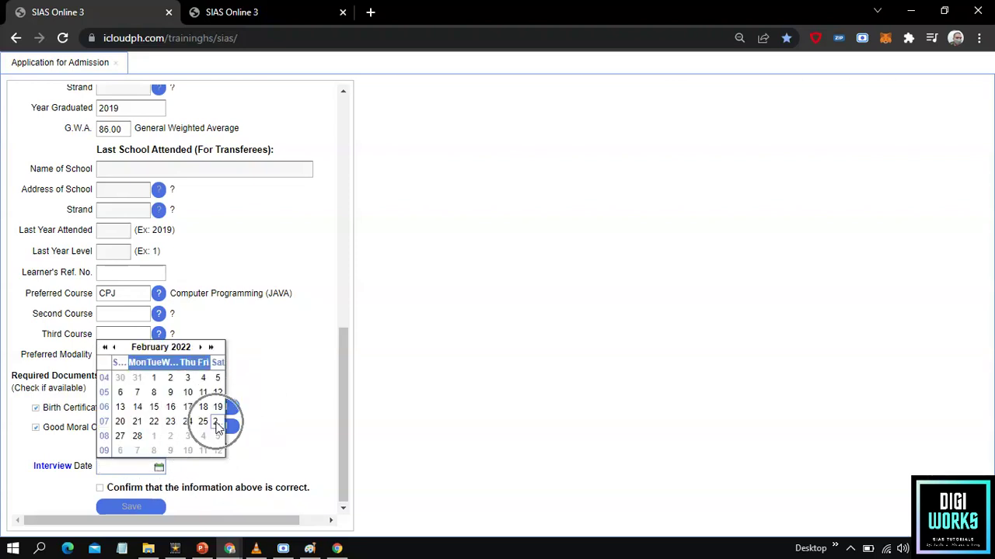
{"action": "left_click", "coordinate": [215, 421]}
{"action": "left_click", "coordinate": [101, 488]}
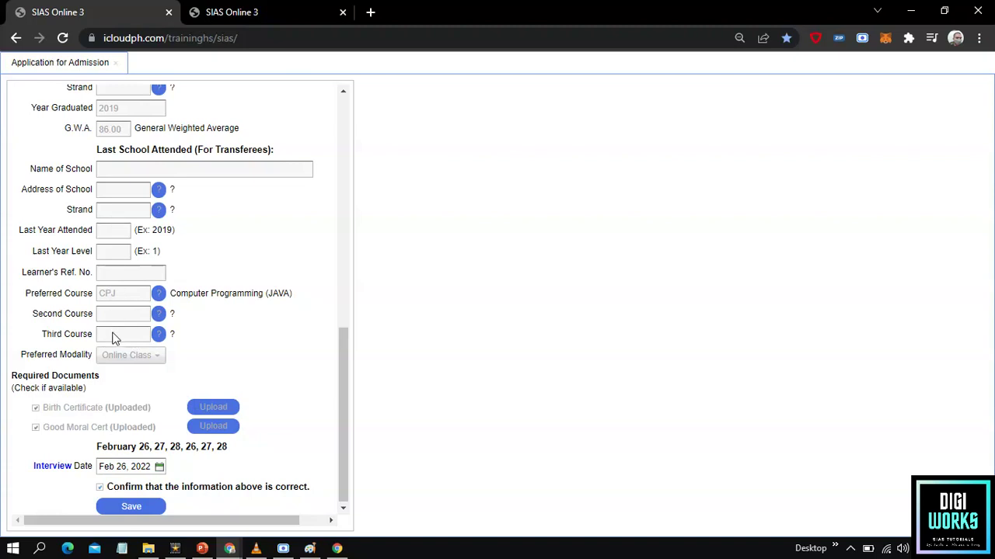
Review the completed form from the control number to the required documents and save the new application
{"action": "scroll", "coordinate": [117, 333], "scroll_direction": "up", "scroll_amount": 3}
{"action": "scroll", "coordinate": [119, 208], "scroll_direction": "up", "scroll_amount": 3}
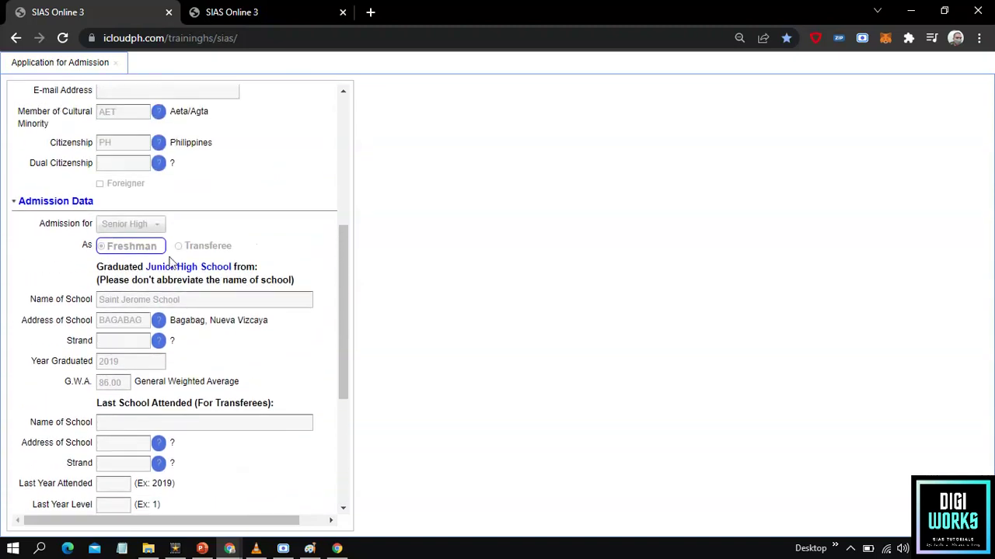
{"action": "scroll", "coordinate": [119, 209], "scroll_direction": "up", "scroll_amount": 4}
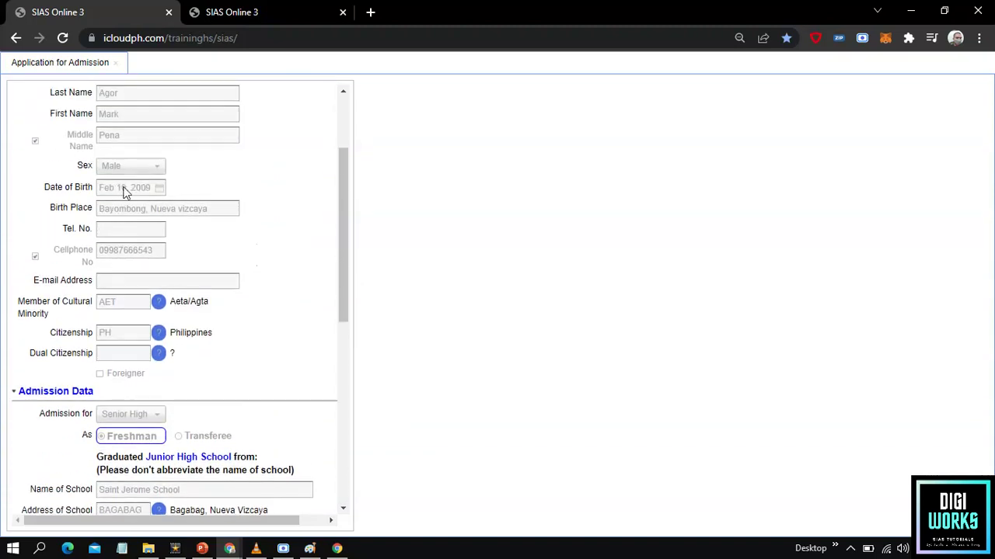
{"action": "scroll", "coordinate": [195, 301], "scroll_direction": "up", "scroll_amount": 2}
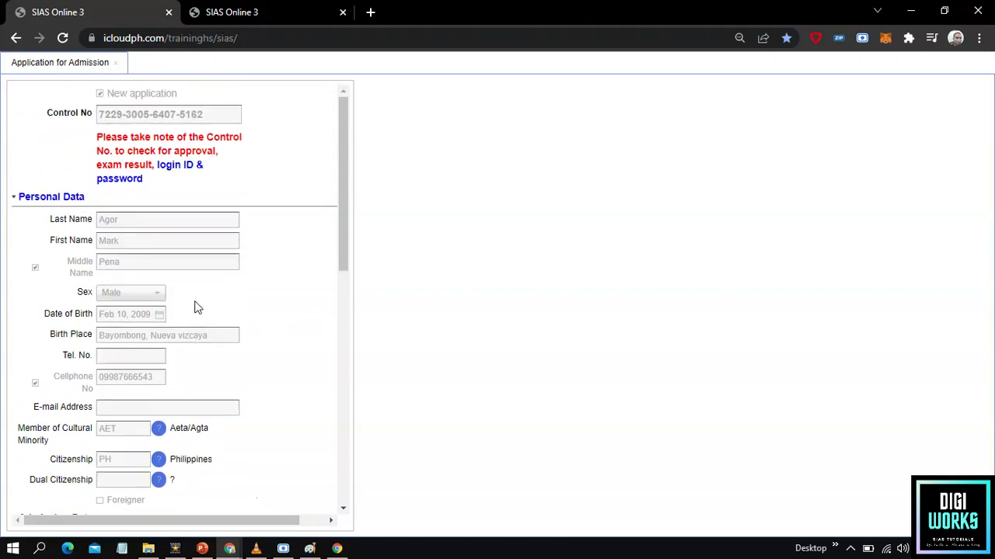
{"action": "scroll", "coordinate": [132, 353], "scroll_direction": "down", "scroll_amount": 10}
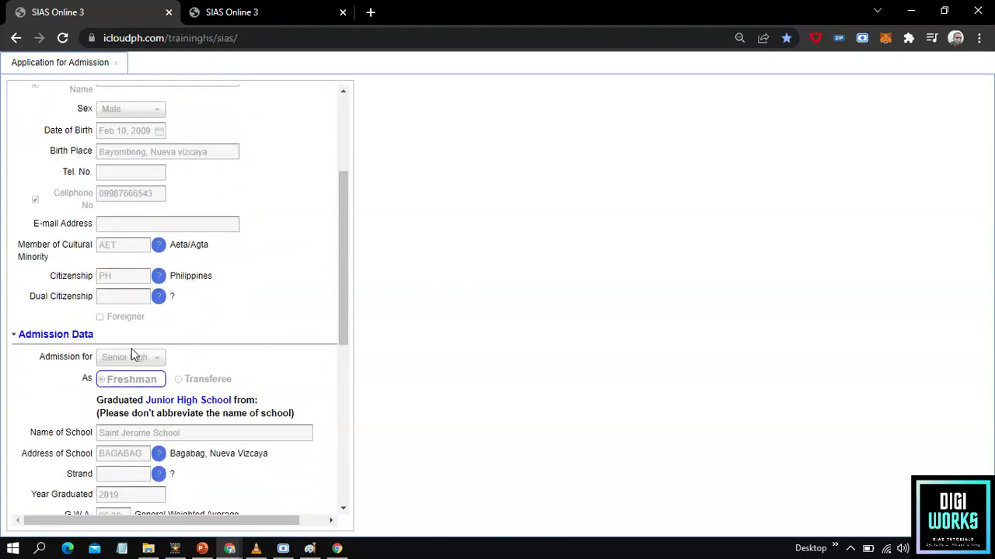
{"action": "left_click", "coordinate": [147, 509]}
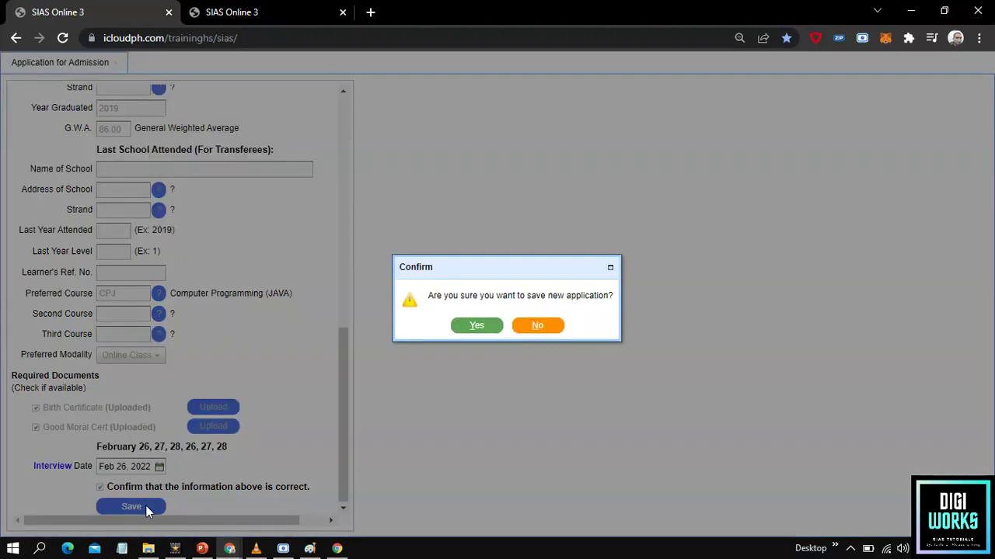
{"action": "left_click", "coordinate": [478, 326]}
{"action": "key", "text": "ctrl"}
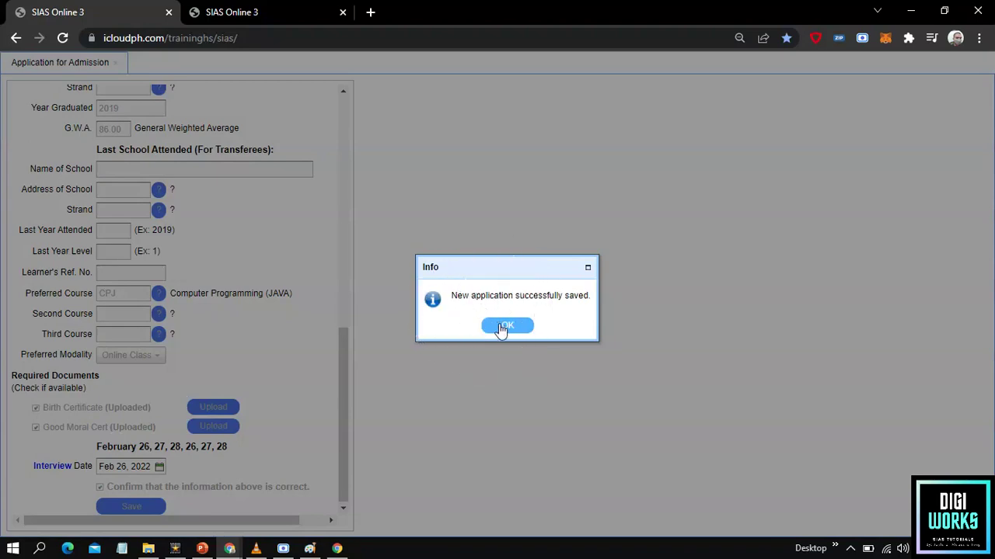
{"action": "left_click", "coordinate": [502, 325]}
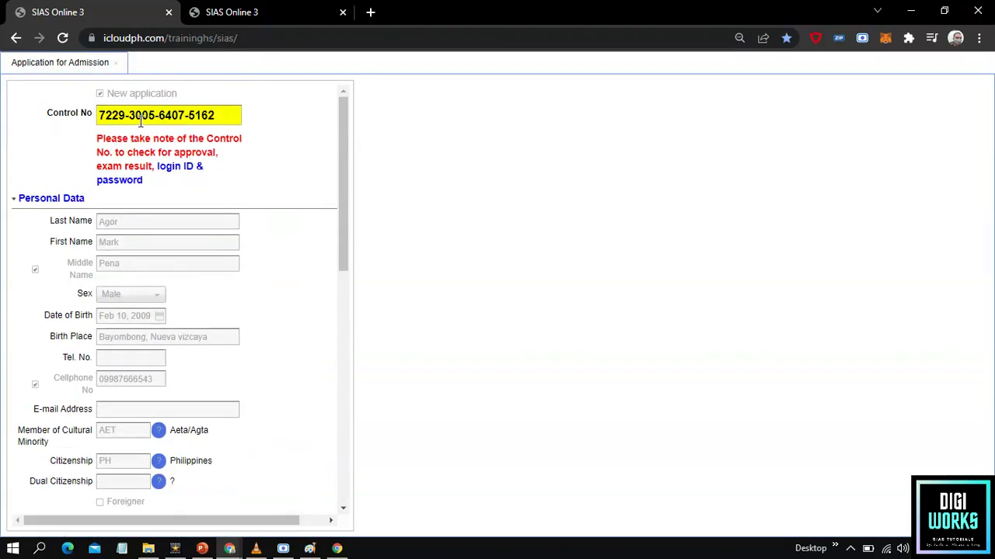
Copy the application's control number from the saved form
{"action": "triple_click", "coordinate": [136, 113]}
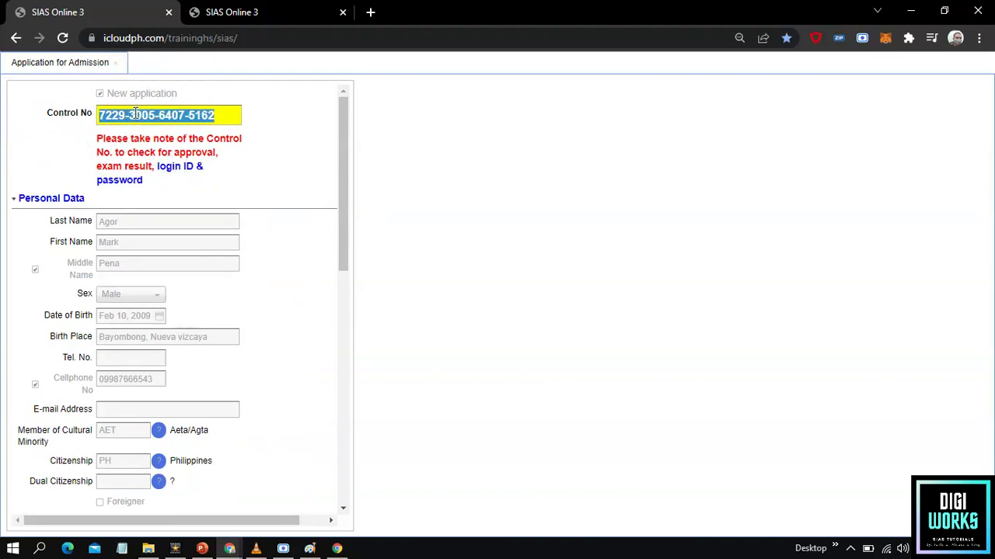
{"action": "right_click", "coordinate": [136, 114]}
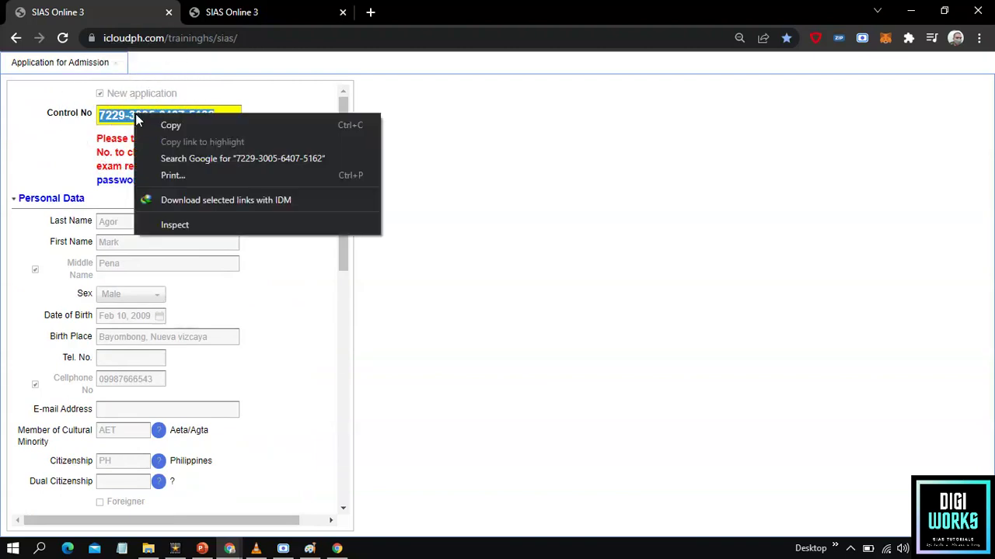
{"action": "left_click", "coordinate": [170, 124]}
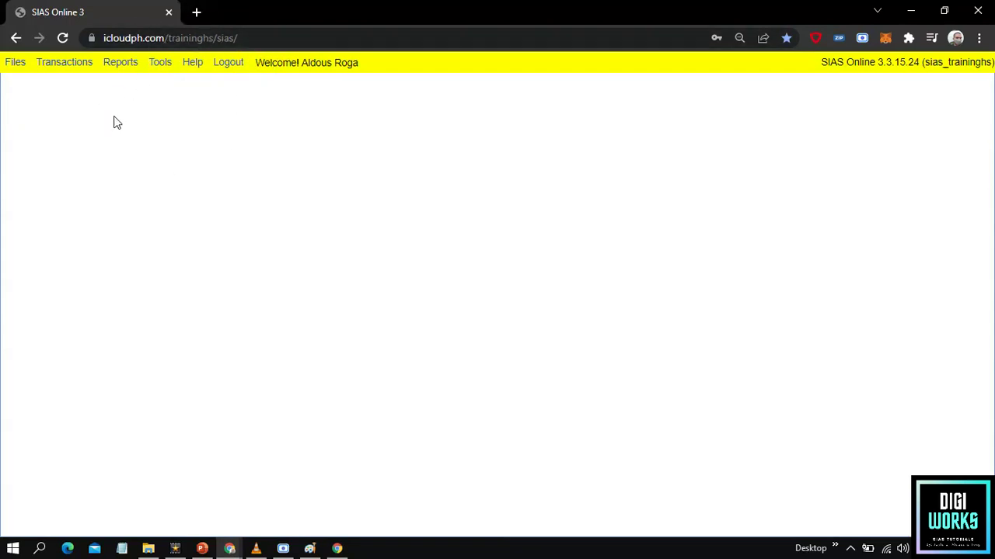
Open the Applications for Admission list and filter it by the Daily period
{"action": "left_click", "coordinate": [64, 69]}
{"action": "mouse_move", "coordinate": [67, 102]}
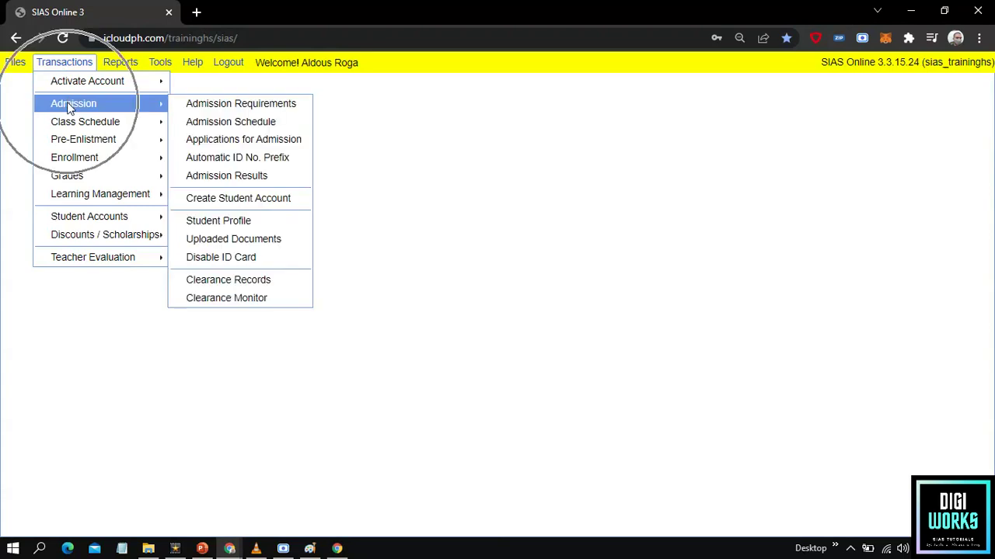
{"action": "left_click", "coordinate": [226, 142]}
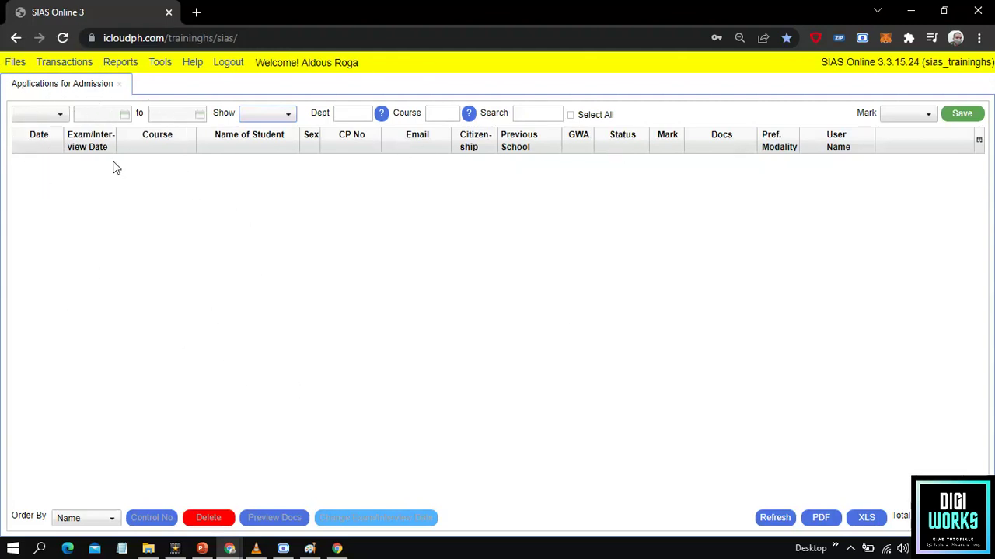
{"action": "left_click", "coordinate": [57, 118]}
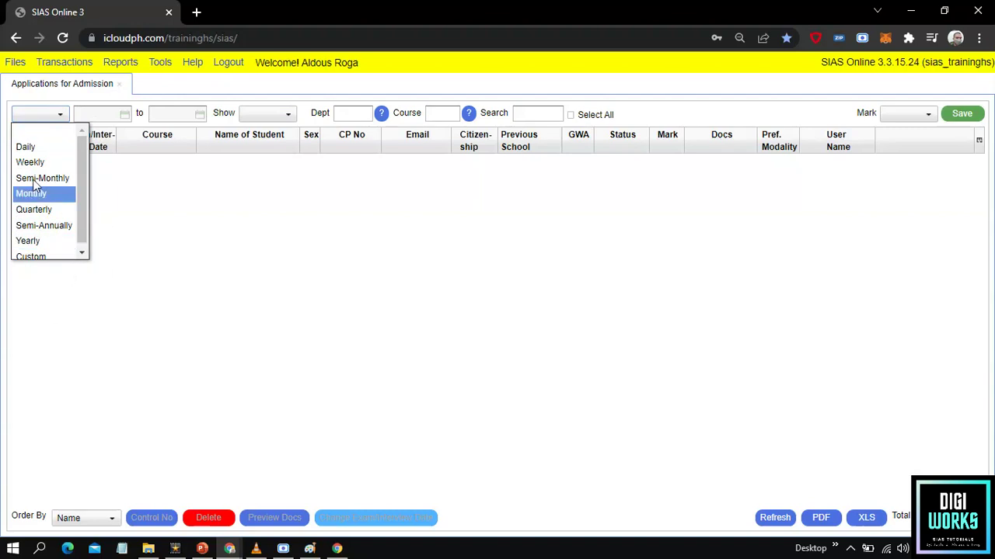
{"action": "left_click", "coordinate": [39, 152]}
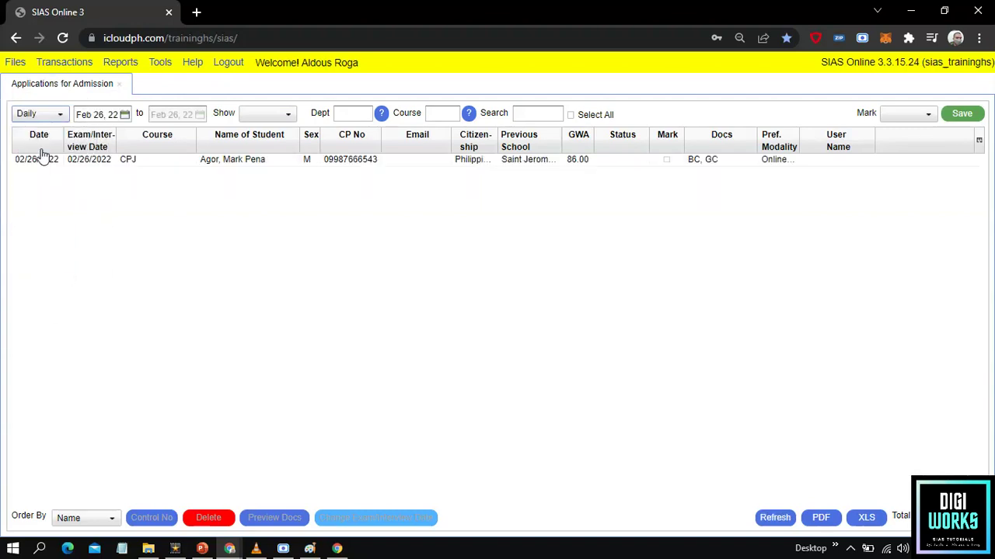
Select the new applicant's record and examine its application date, interview date, course and student name
{"action": "left_click", "coordinate": [44, 120]}
{"action": "left_click", "coordinate": [38, 160]}
{"action": "left_click", "coordinate": [100, 162]}
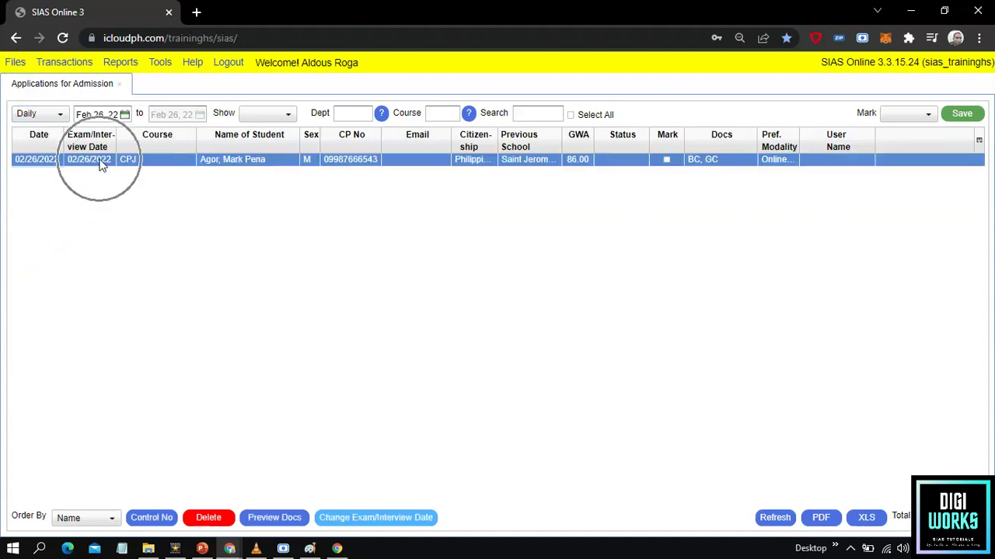
{"action": "left_click", "coordinate": [199, 164]}
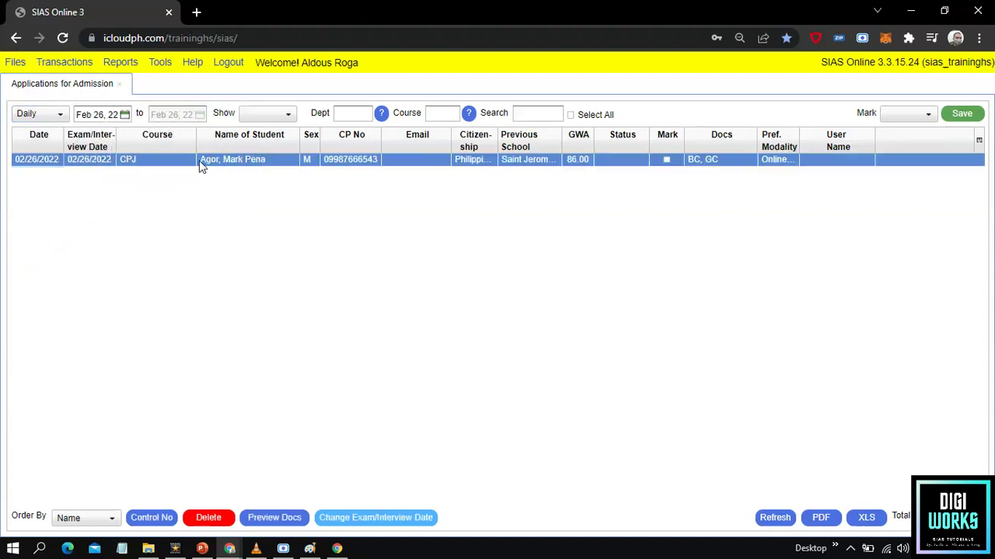
Preview the applicant's uploaded Birth Certificate and Good Moral Cert, and return to the Applications for Admission list
{"action": "left_click", "coordinate": [199, 164]}
{"action": "left_click", "coordinate": [275, 519]}
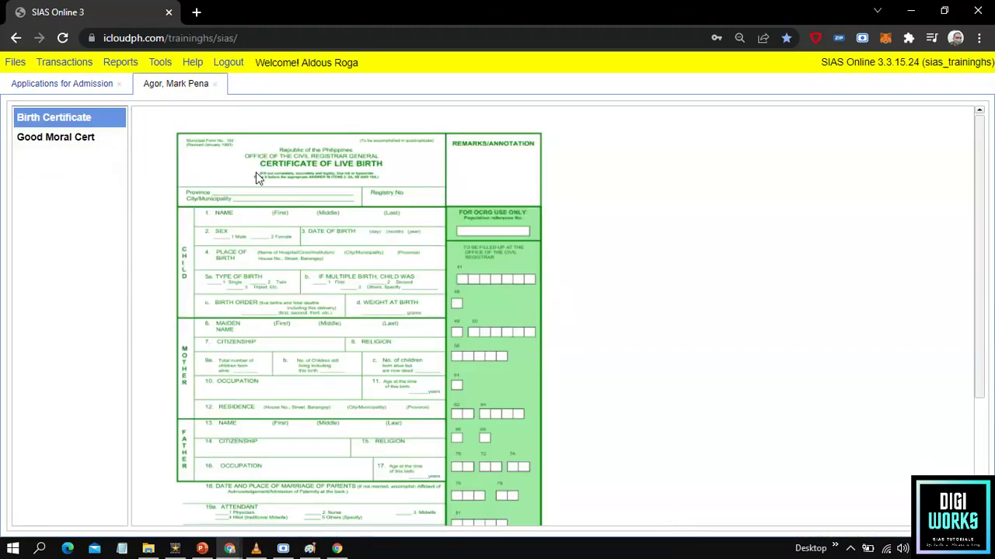
{"action": "left_click", "coordinate": [357, 184]}
{"action": "left_click", "coordinate": [78, 140]}
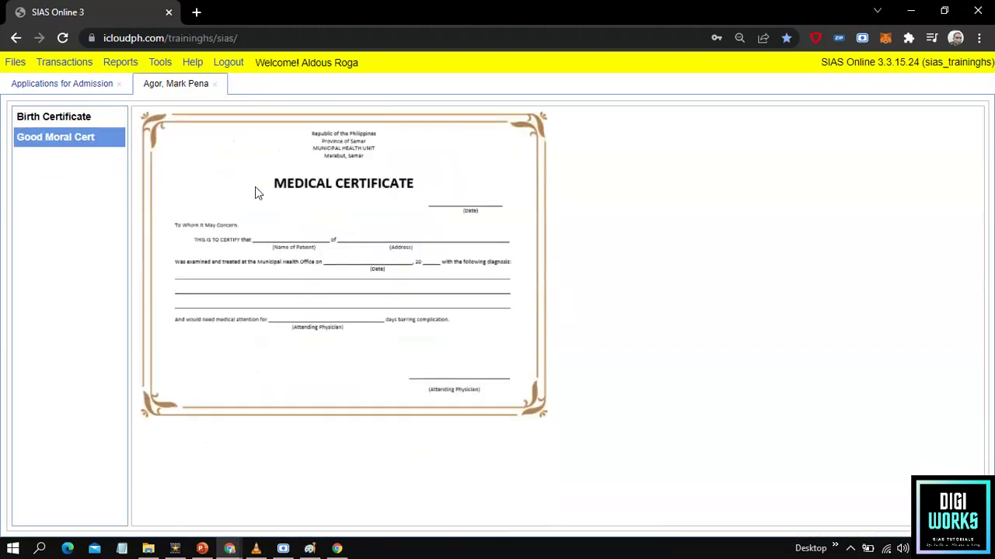
{"action": "left_click", "coordinate": [76, 83]}
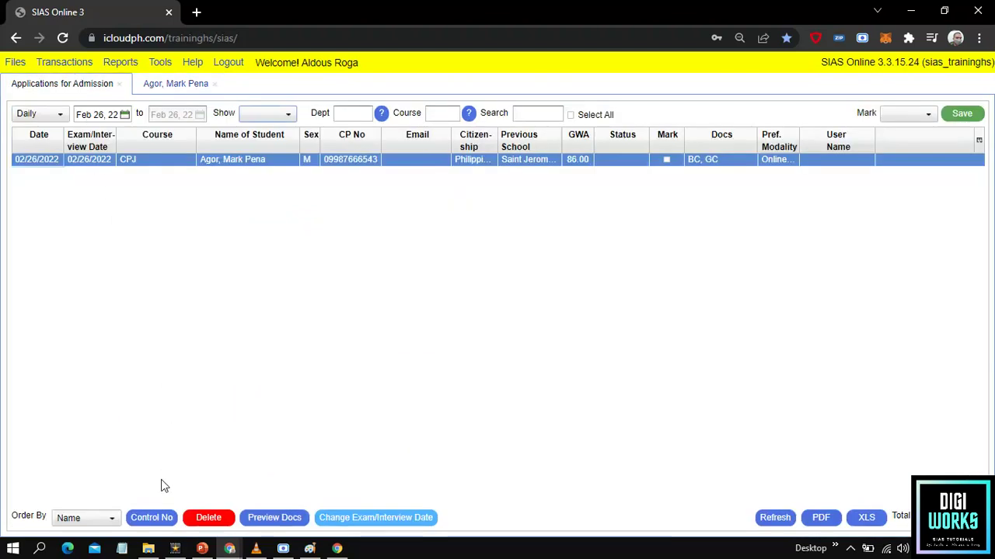
View the applicant's control number and the exam/interview date change option, and examine the previous school entry
{"action": "left_click", "coordinate": [157, 517]}
{"action": "left_click", "coordinate": [497, 318]}
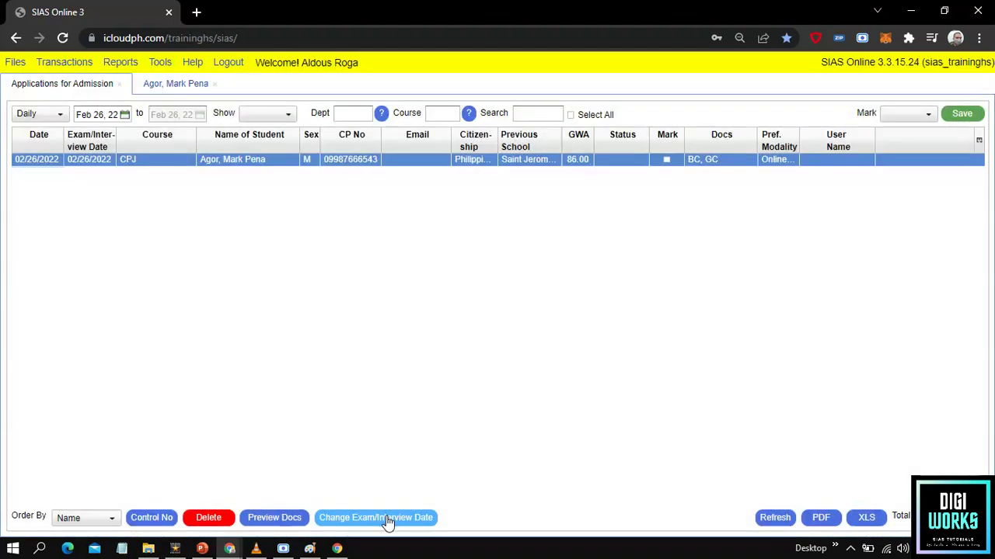
{"action": "left_click", "coordinate": [388, 519]}
{"action": "left_click", "coordinate": [349, 474]}
{"action": "left_click", "coordinate": [530, 167]}
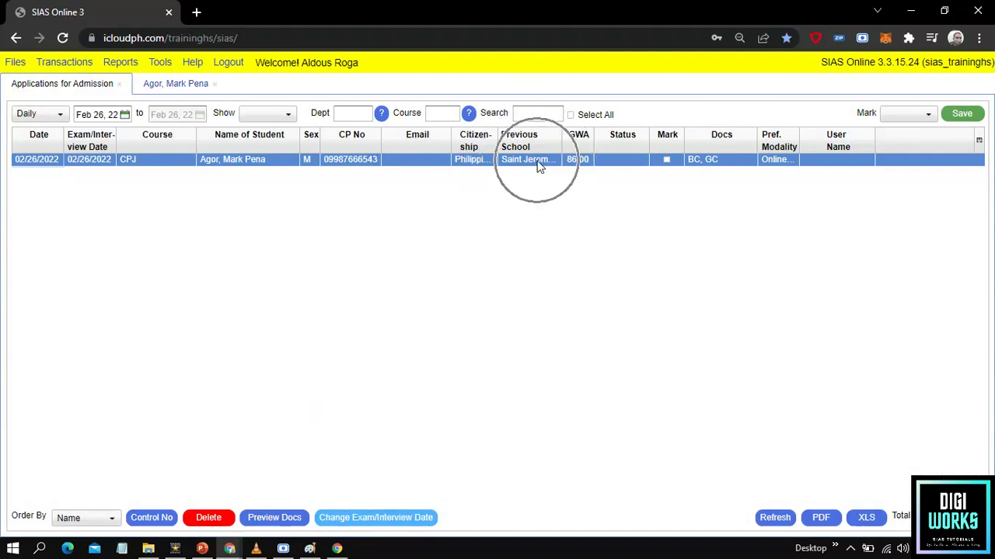
Mark the applicant's record as Approved, then save and confirm the status
{"action": "left_click", "coordinate": [666, 160]}
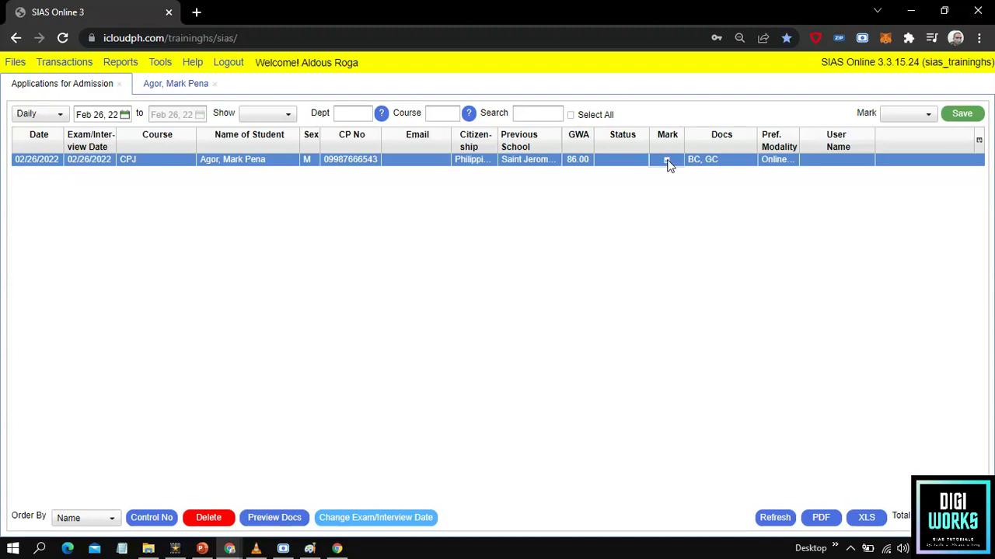
{"action": "left_click", "coordinate": [916, 115]}
{"action": "left_click", "coordinate": [922, 148]}
{"action": "left_click", "coordinate": [921, 147]}
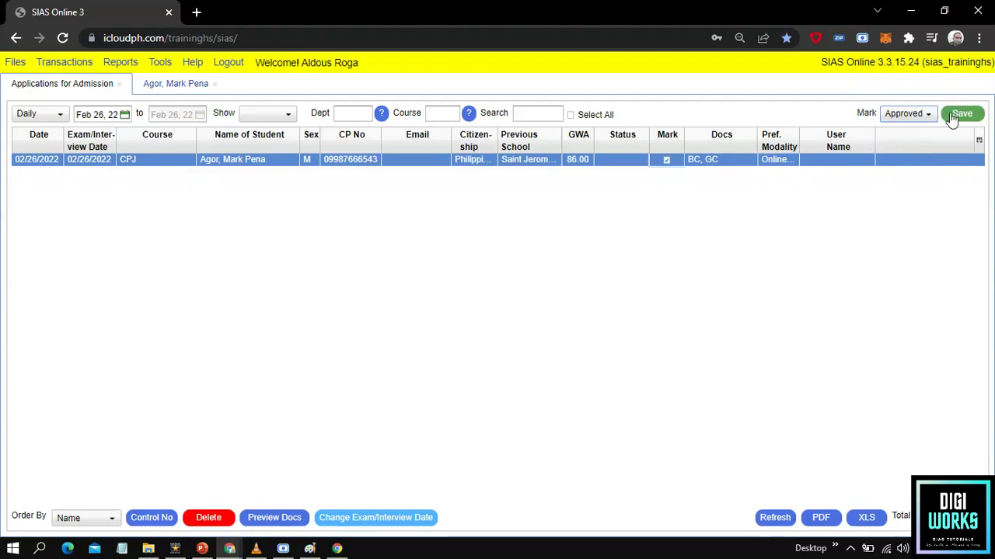
{"action": "left_click", "coordinate": [960, 115]}
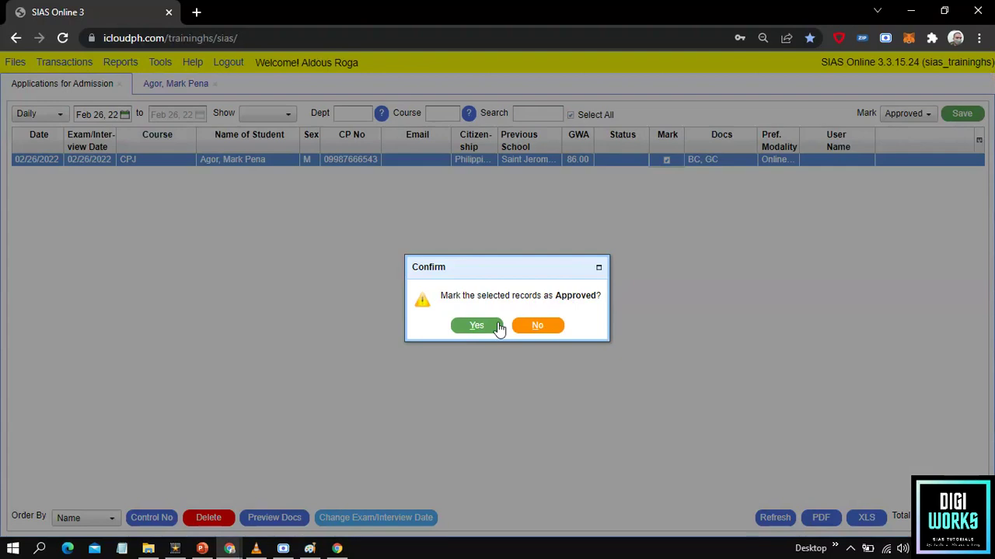
{"action": "left_click", "coordinate": [495, 327]}
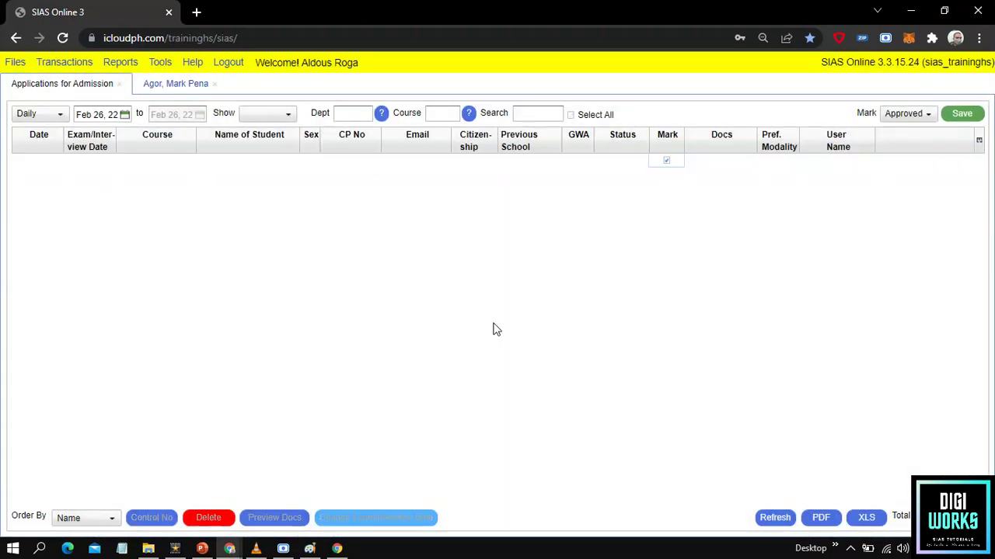
Show only the Approved applications and look over the applicant's record
{"action": "left_click", "coordinate": [283, 118]}
{"action": "left_click", "coordinate": [280, 146]}
{"action": "left_click", "coordinate": [224, 158]}
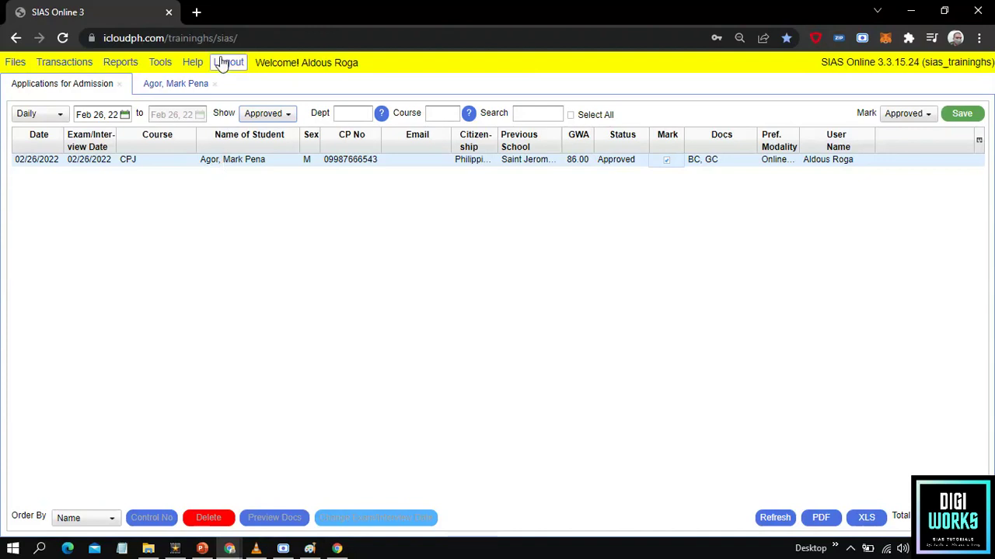
Reload the SIAS site, open the Admission form and check the application's approval status with the copied control number
{"action": "left_click", "coordinate": [208, 39]}
{"action": "key", "text": "Return"}
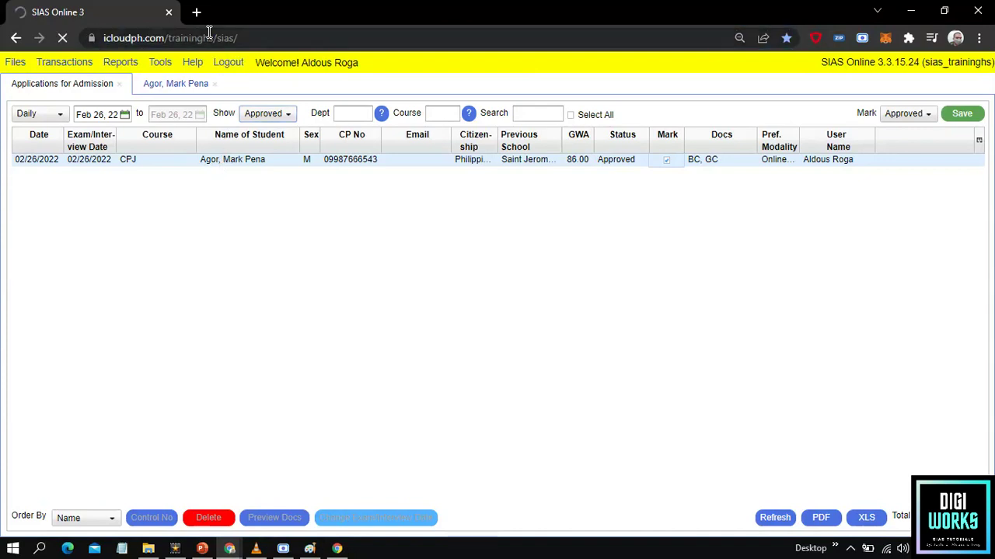
{"action": "left_click", "coordinate": [491, 430]}
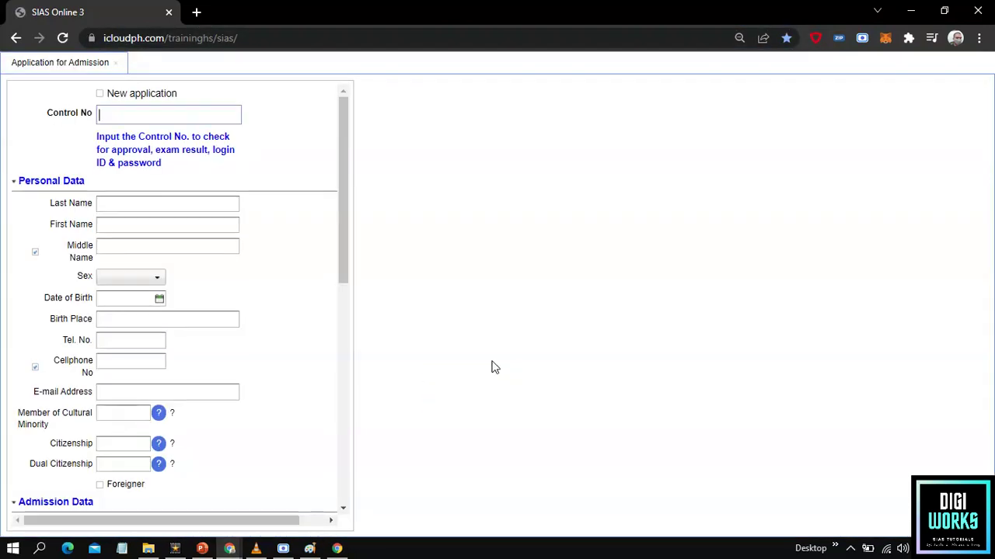
{"action": "key", "text": "ctrl+v"}
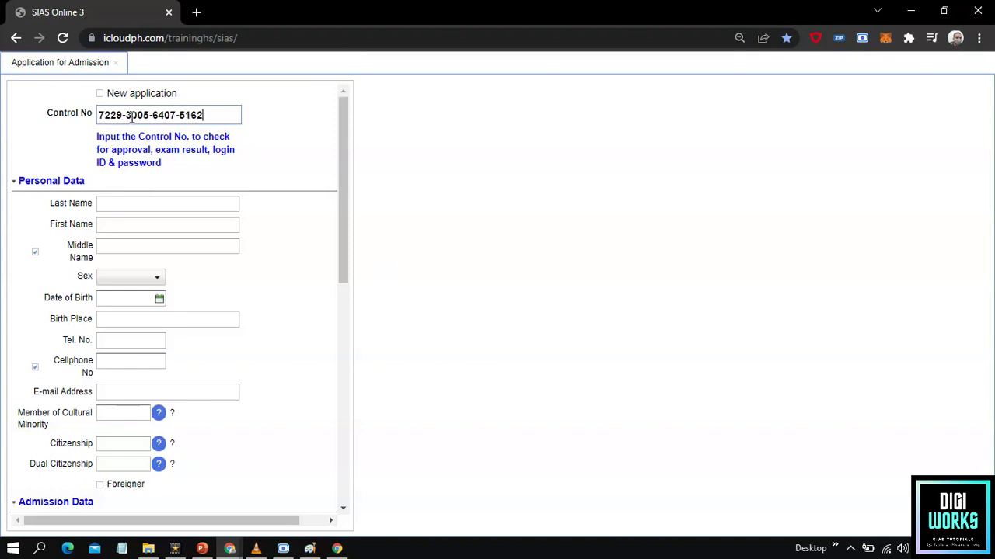
{"action": "key", "text": "Tab"}
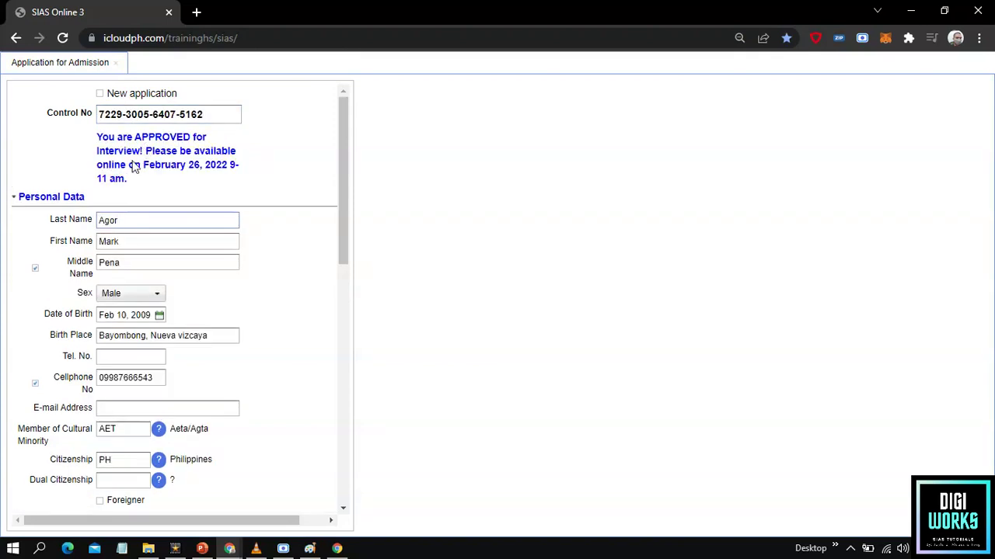
{"action": "left_click", "coordinate": [160, 167]}
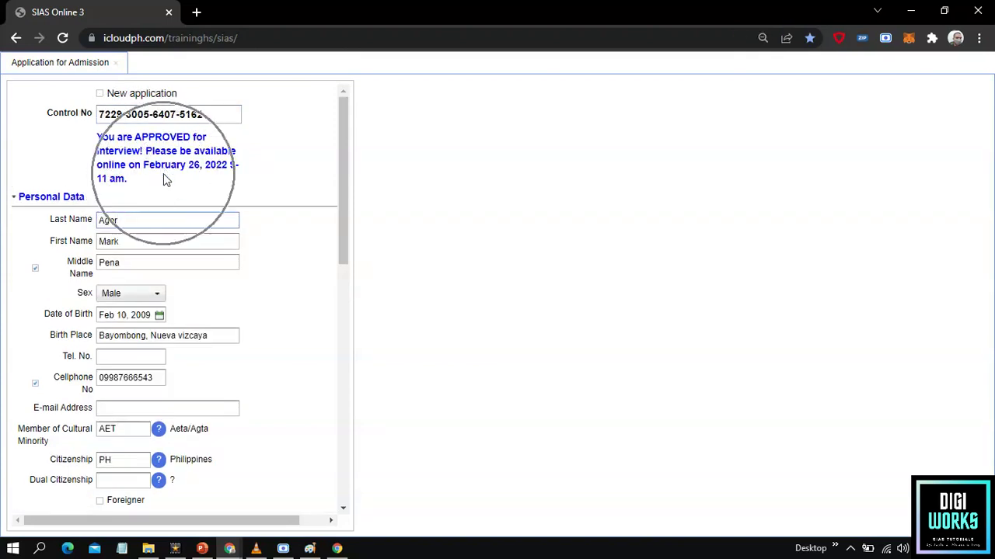
{"action": "left_click", "coordinate": [168, 179]}
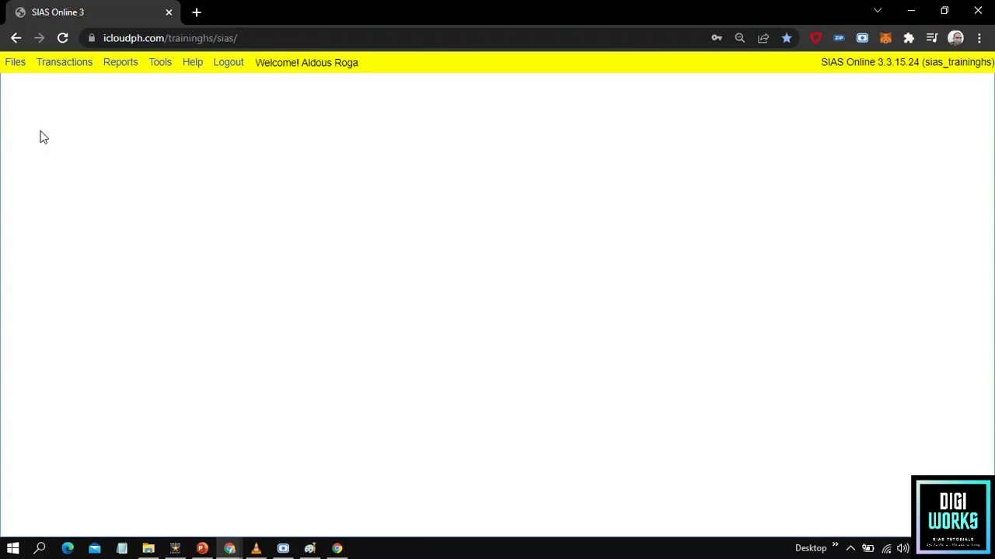
Open Admission Results in the administrator account and filter the list by the Daily period
{"action": "left_click", "coordinate": [60, 69]}
{"action": "mouse_move", "coordinate": [54, 109]}
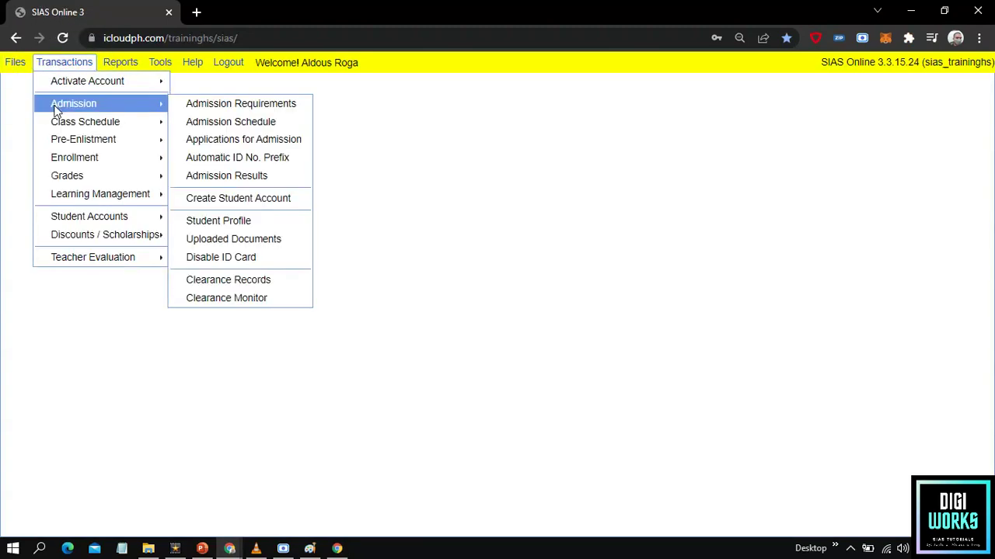
{"action": "left_click", "coordinate": [229, 187]}
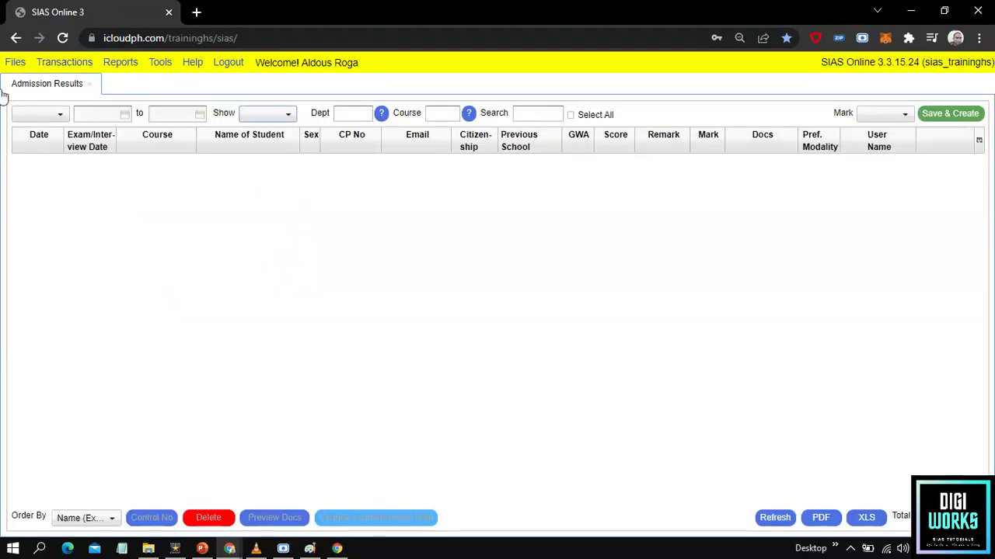
{"action": "left_click", "coordinate": [78, 97]}
{"action": "left_click", "coordinate": [57, 117]}
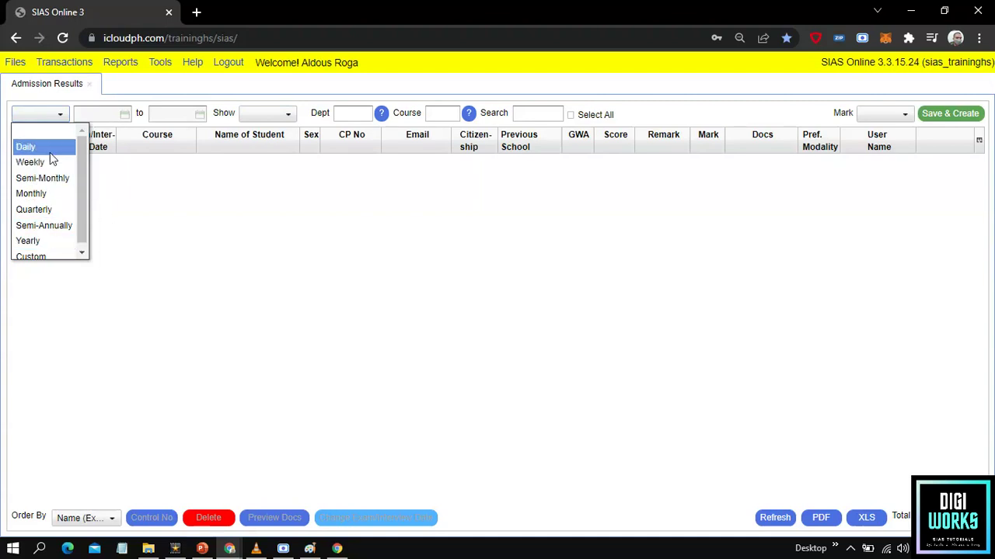
{"action": "left_click", "coordinate": [52, 148]}
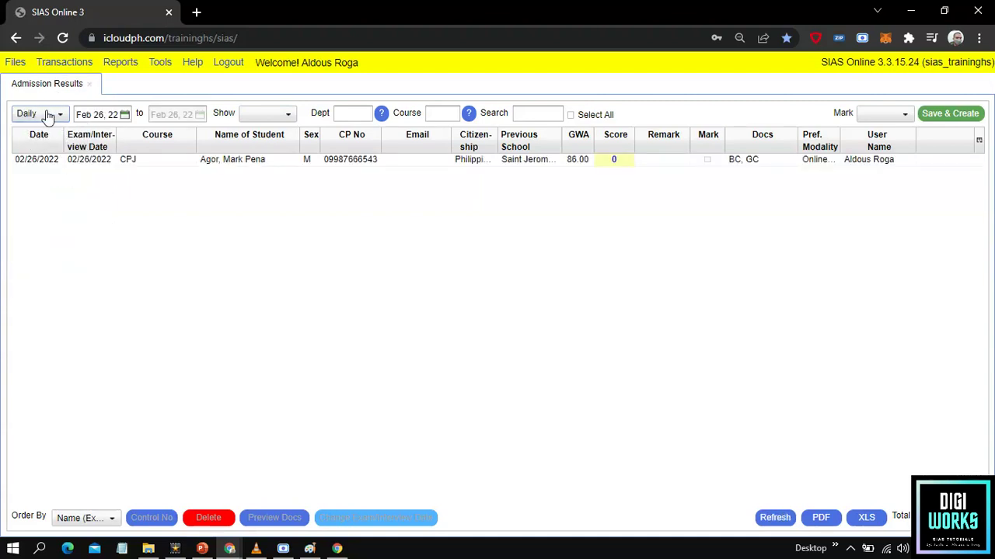
Enter a score of 90 for the applicant in Admission Results and mark the record as Passed
{"action": "left_click", "coordinate": [44, 162]}
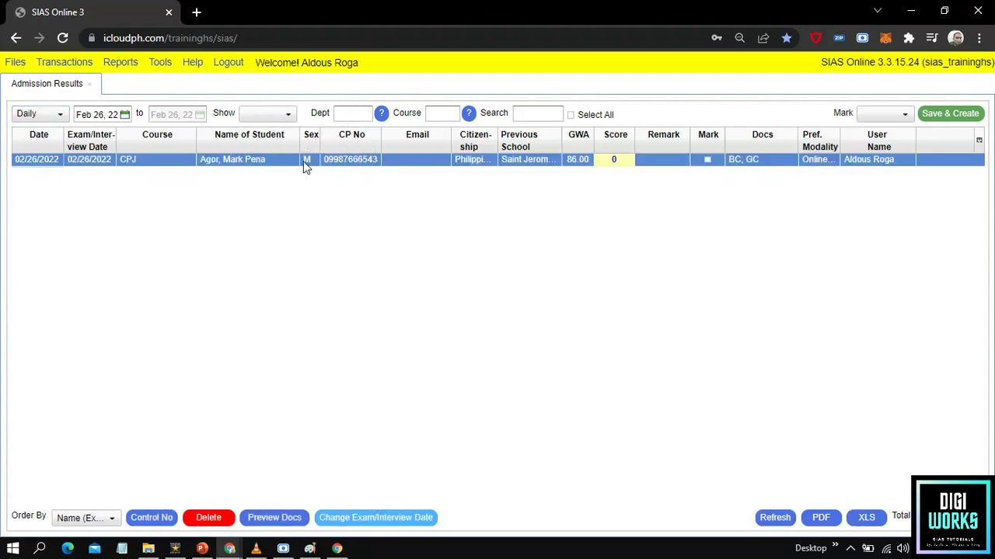
{"action": "left_click", "coordinate": [613, 162]}
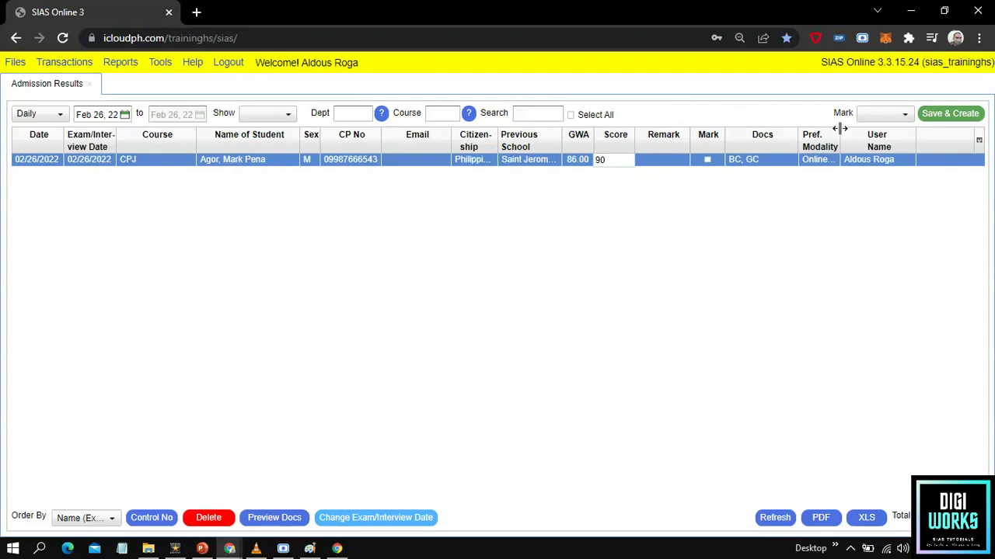
{"action": "left_click", "coordinate": [706, 161]}
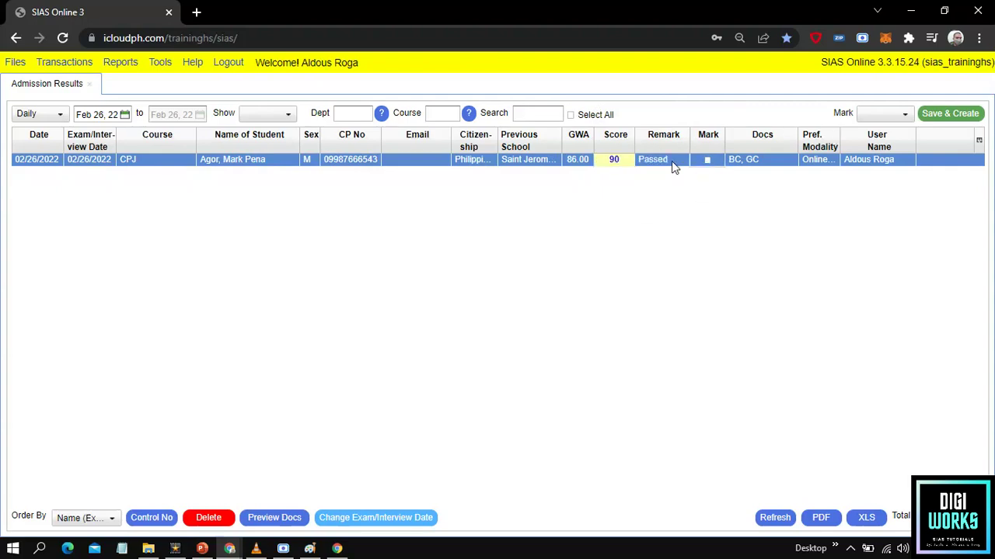
{"action": "left_click", "coordinate": [706, 161]}
Examine the passing score in the Senior High CPJ admission schedule and compare it with the applicant's remark in Admission Results
{"action": "left_click", "coordinate": [58, 64]}
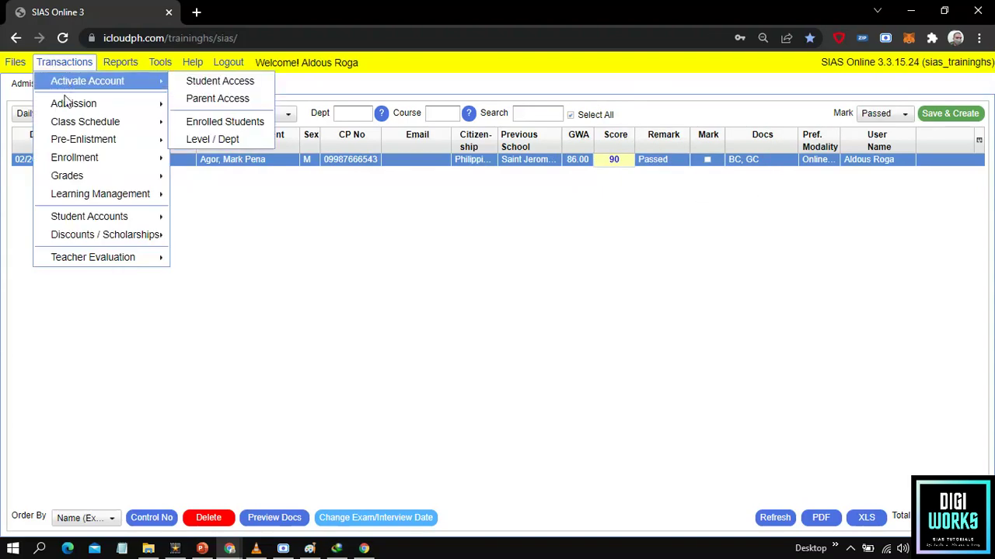
{"action": "mouse_move", "coordinate": [66, 104]}
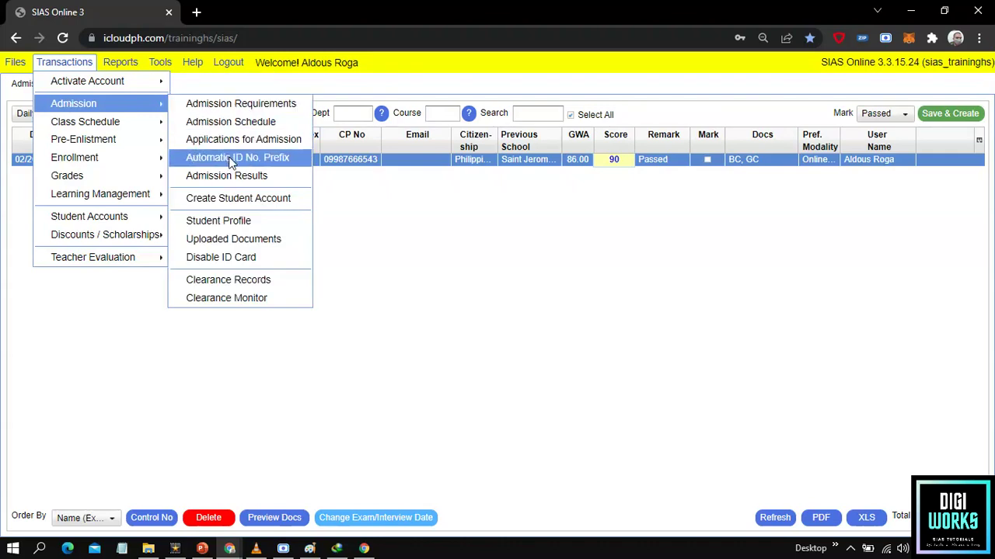
{"action": "left_click", "coordinate": [246, 121]}
{"action": "left_click", "coordinate": [147, 115]}
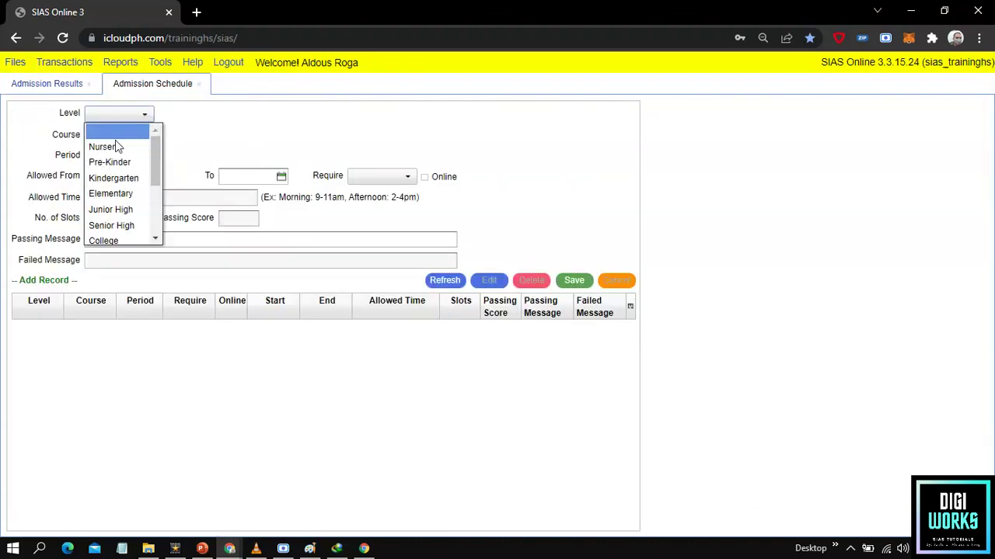
{"action": "left_click", "coordinate": [111, 225]}
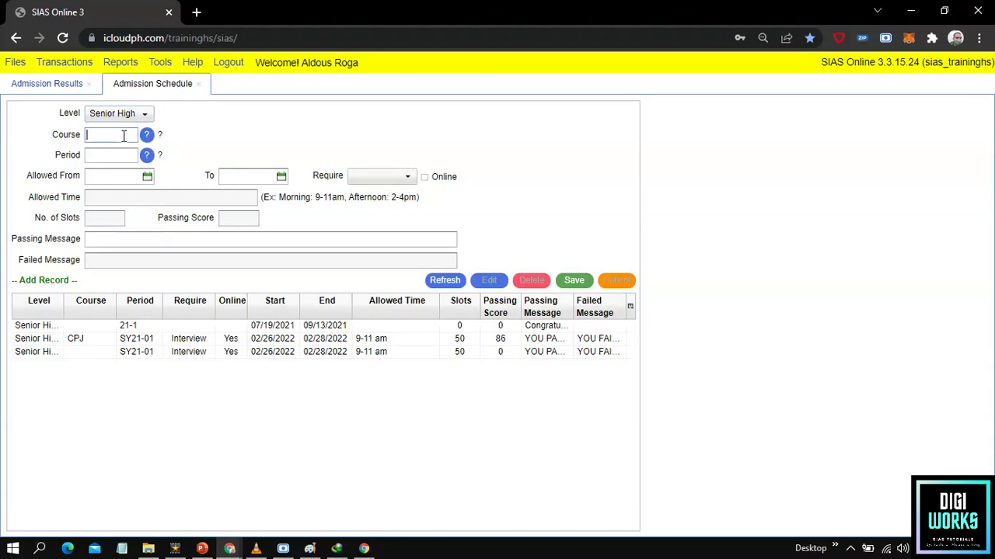
{"action": "left_click", "coordinate": [280, 342]}
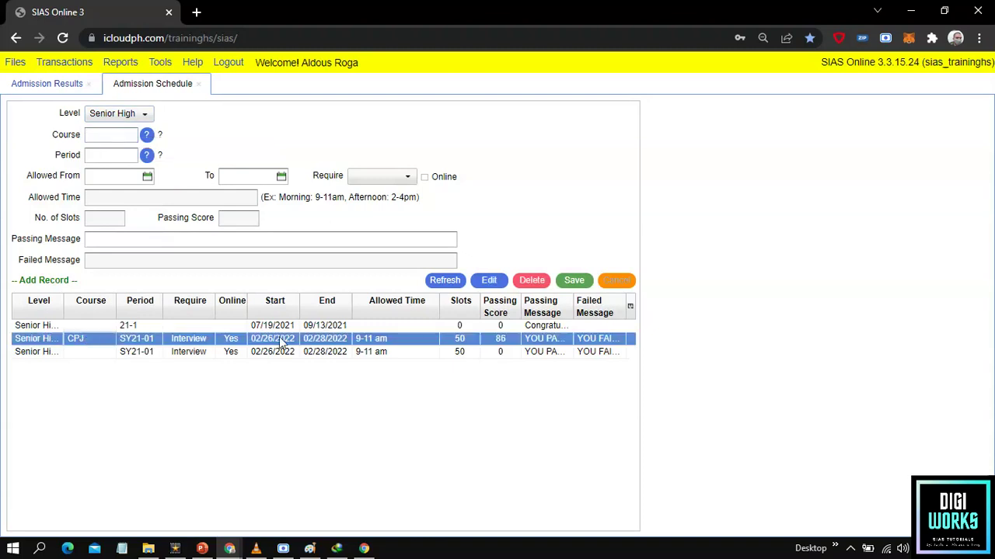
{"action": "left_click", "coordinate": [489, 280]}
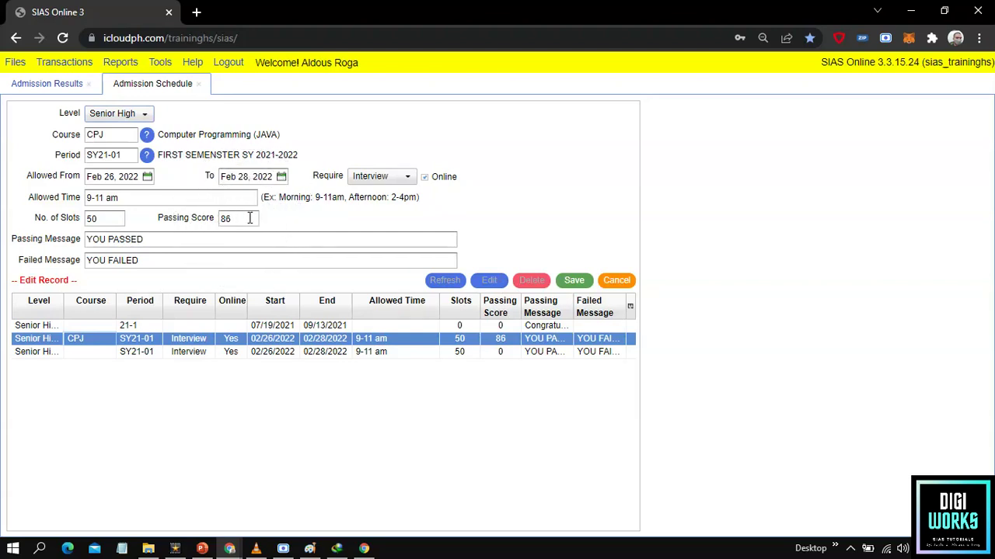
{"action": "left_click", "coordinate": [13, 86]}
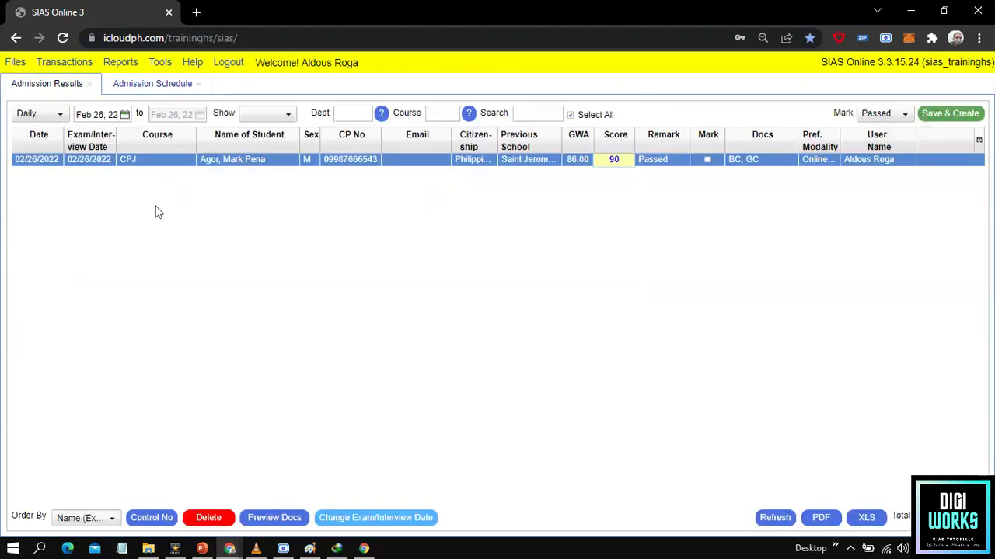
{"action": "left_click", "coordinate": [652, 163]}
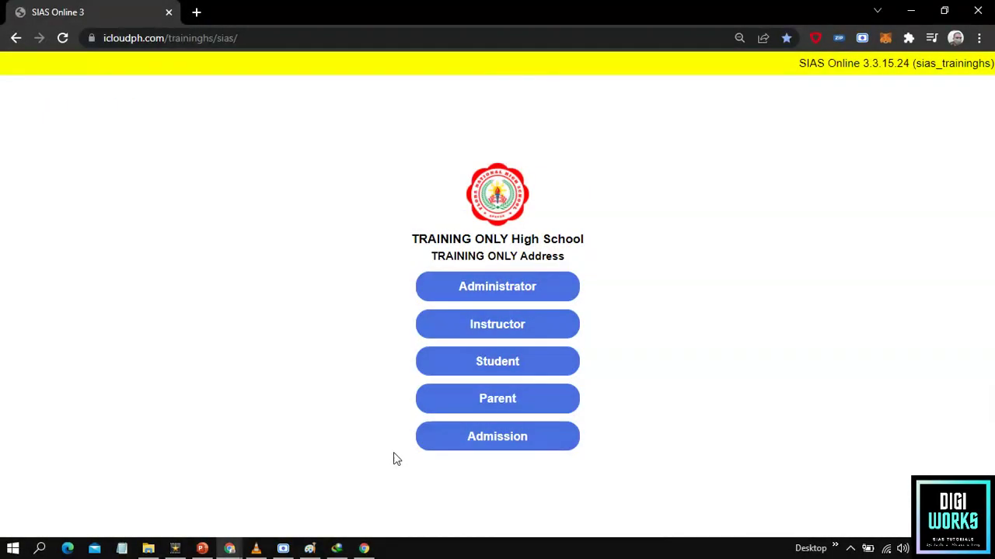
Open the Admission form from the start page and look up the applicant's result with the control number
{"action": "left_click", "coordinate": [450, 440]}
{"action": "key", "text": "ctrl+v"}
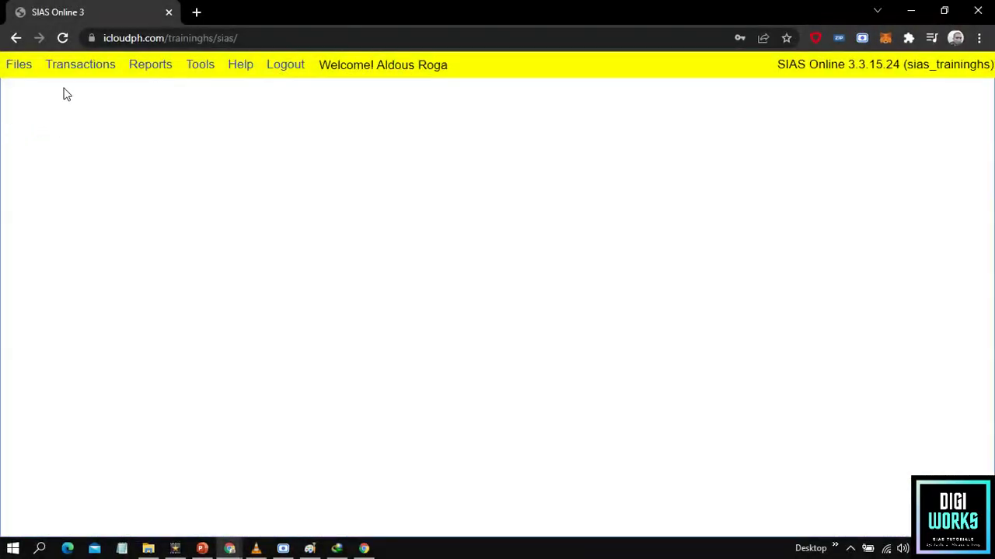
Open Automatic ID No. Prefix in the administrator account and select the Senior High record for period SY21-01
{"action": "left_click", "coordinate": [79, 70]}
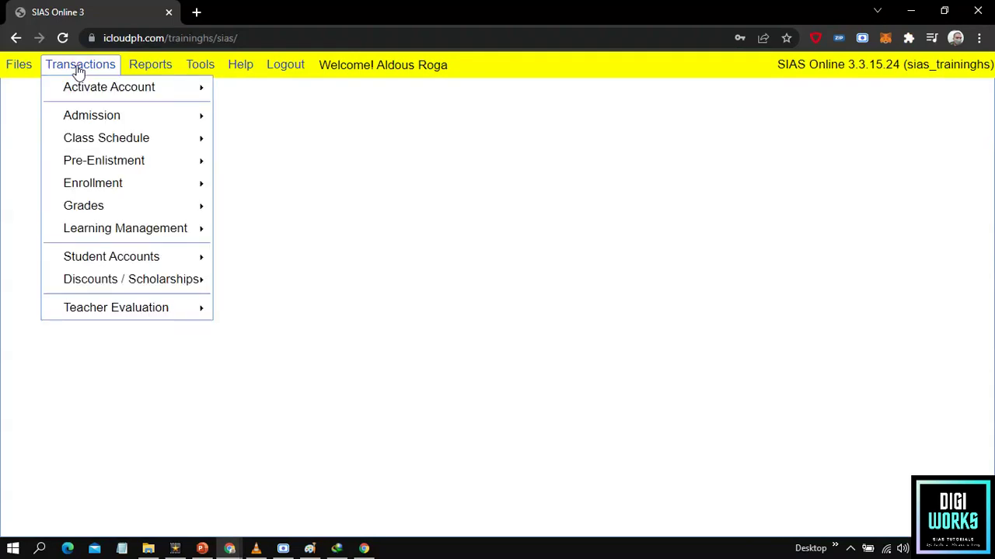
{"action": "mouse_move", "coordinate": [87, 118]}
{"action": "left_click", "coordinate": [300, 186]}
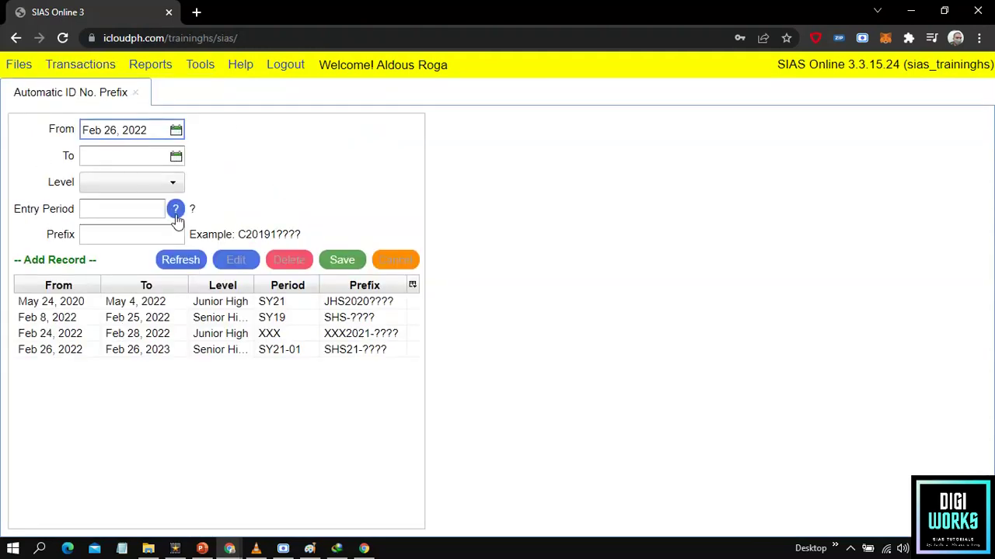
{"action": "left_click", "coordinate": [177, 352]}
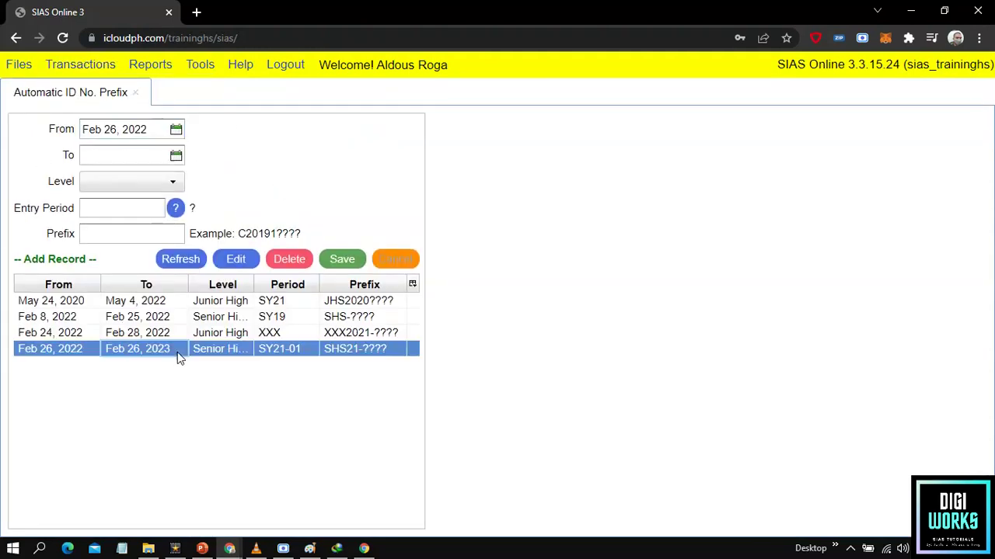
Review and re-save the Senior High SY21-01 ID prefix record, and check the current period set in Options
{"action": "left_click", "coordinate": [235, 260]}
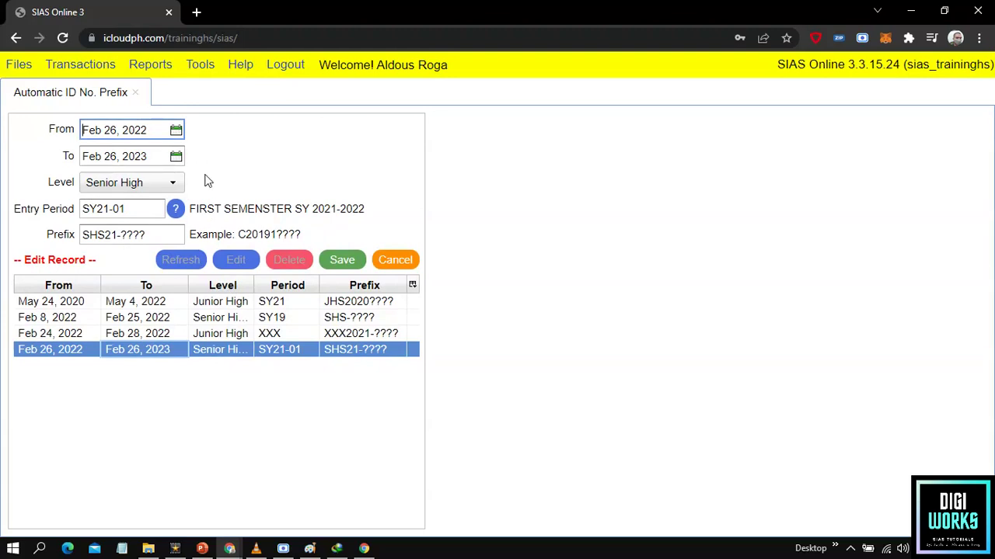
{"action": "left_click", "coordinate": [330, 261]}
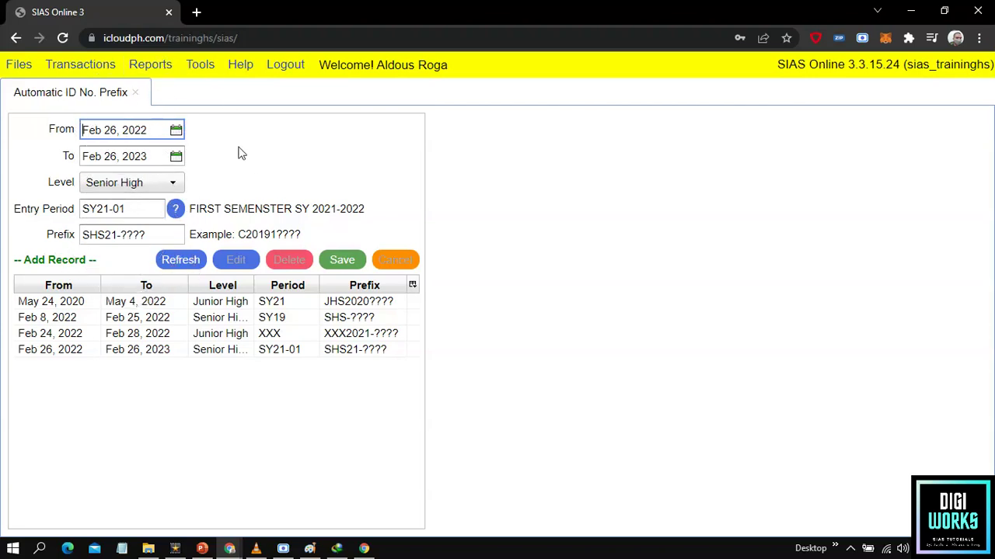
{"action": "left_click", "coordinate": [200, 65]}
{"action": "left_click", "coordinate": [223, 130]}
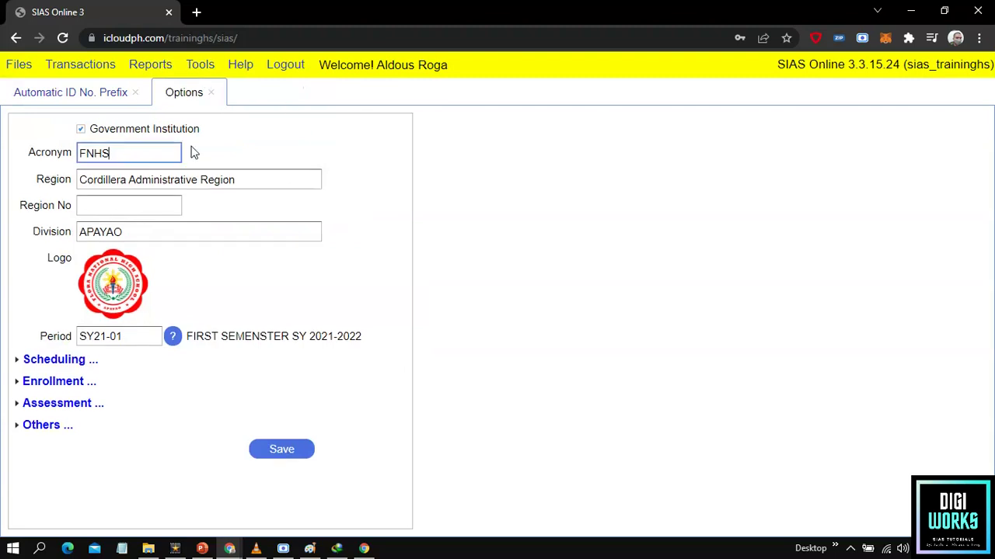
{"action": "left_click", "coordinate": [133, 336]}
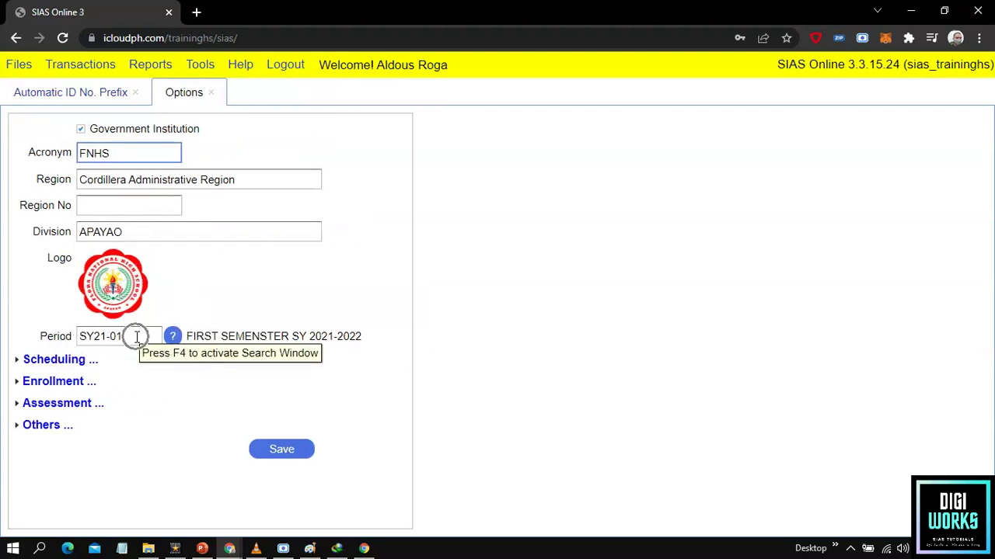
{"action": "key", "text": "ctrl"}
Open Create Student Account and enter the new student's last, first and middle names
{"action": "left_click", "coordinate": [93, 70]}
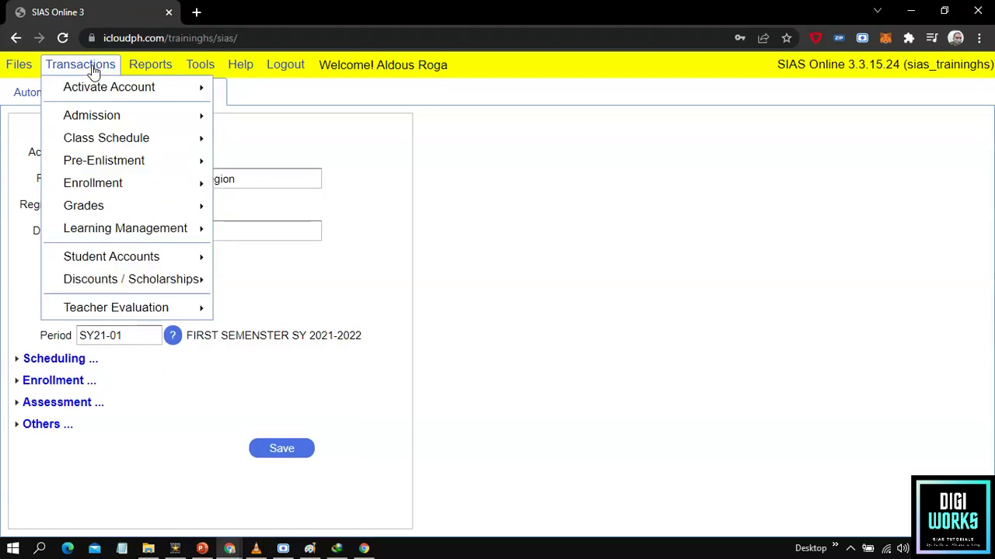
{"action": "mouse_move", "coordinate": [141, 118]}
{"action": "key", "text": "ctrl"}
{"action": "left_click", "coordinate": [286, 233]}
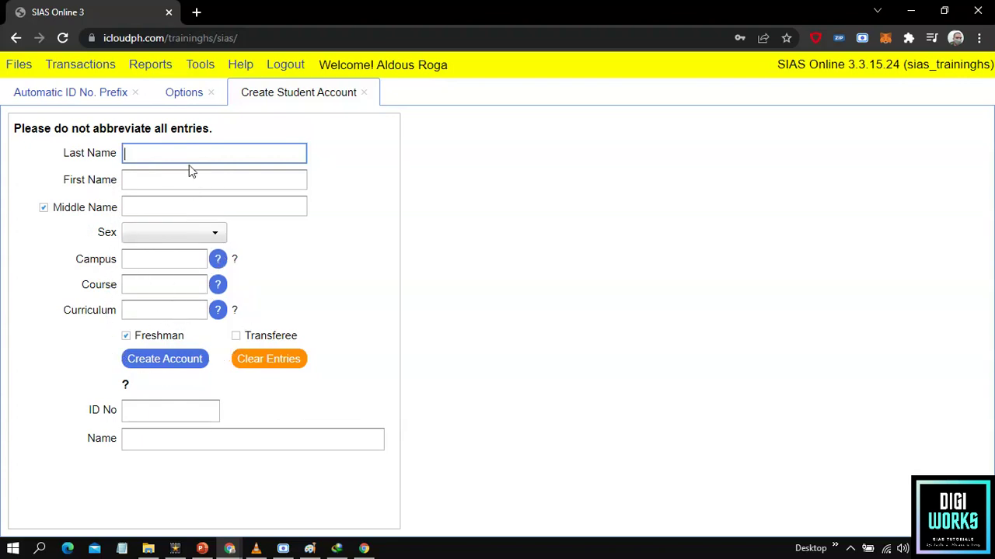
{"action": "type", "text": "r"}
{"action": "key", "text": "Tab"}
{"action": "type", "text": "Mika"}
{"action": "key", "text": "Tab"}
{"action": "key", "text": "Tab"}
{"action": "key", "text": "Tab"}
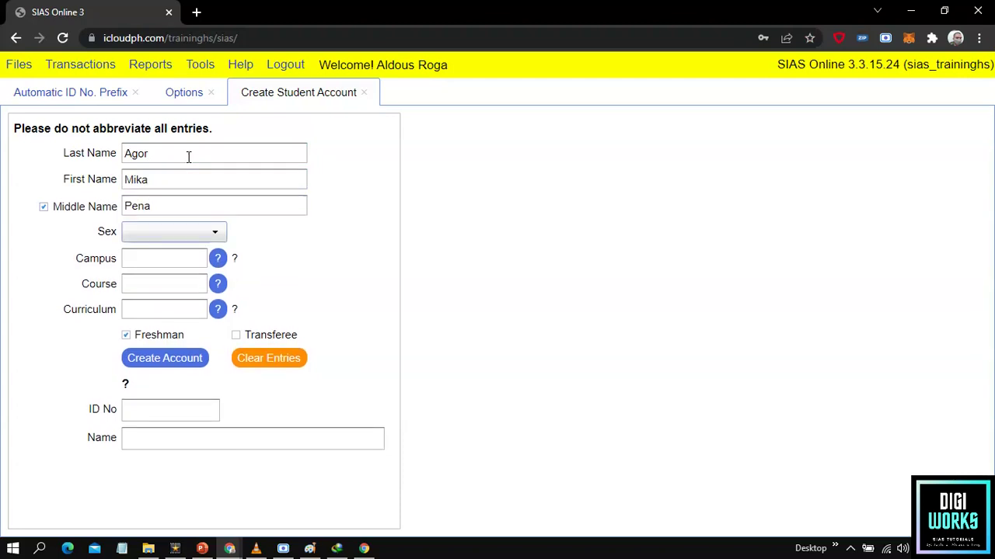
Set sex Female, campus MAIN, course CPJ and curriculum JAVAP, and create the freshman student account
{"action": "left_click", "coordinate": [154, 236]}
{"action": "left_click", "coordinate": [164, 289]}
{"action": "left_click", "coordinate": [164, 262]}
{"action": "type", "text": "m"}
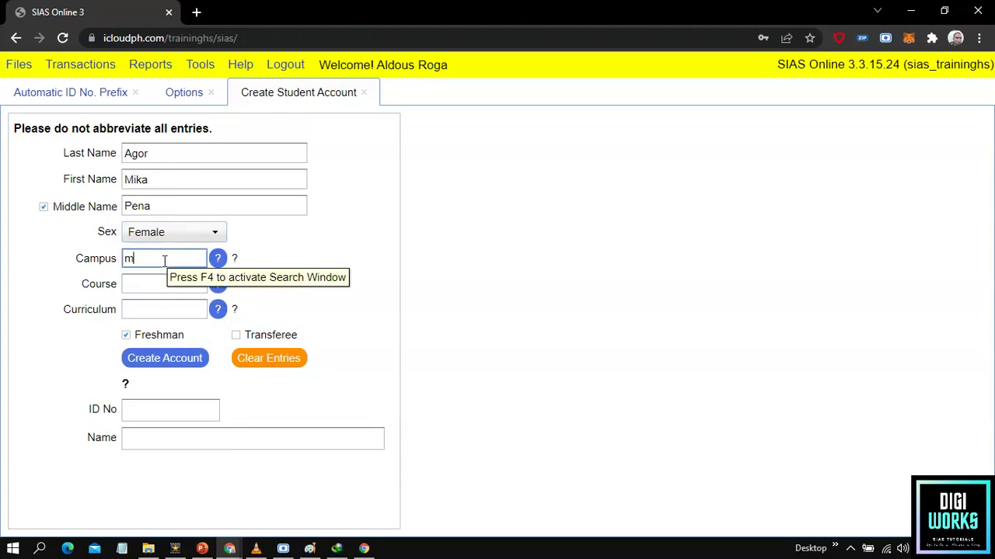
{"action": "type", "text": "ain"}
{"action": "key", "text": "Tab"}
{"action": "left_click", "coordinate": [156, 282]}
{"action": "type", "text": "cpj"}
{"action": "key", "text": "Tab"}
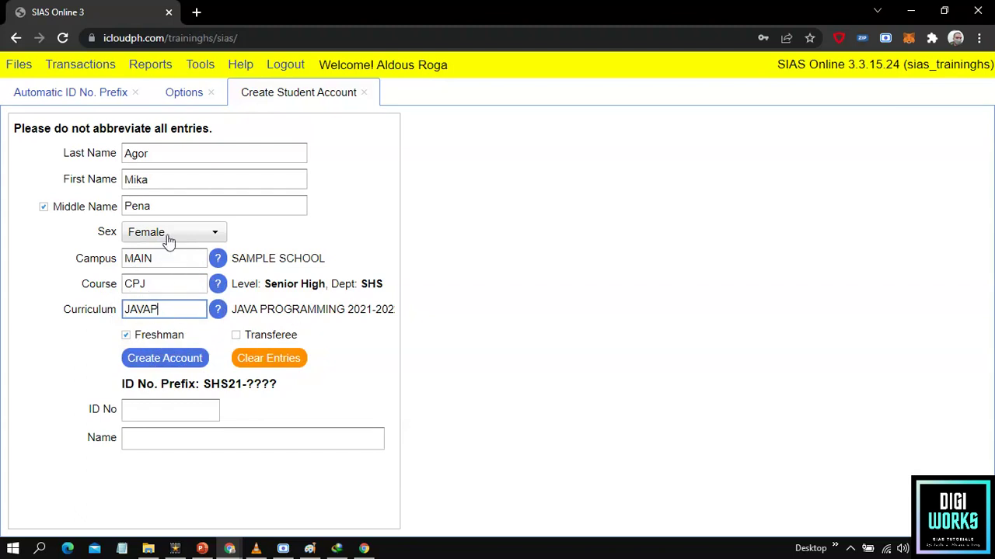
{"action": "left_click_drag", "start_coordinate": [397, 302], "coordinate": [471, 300]}
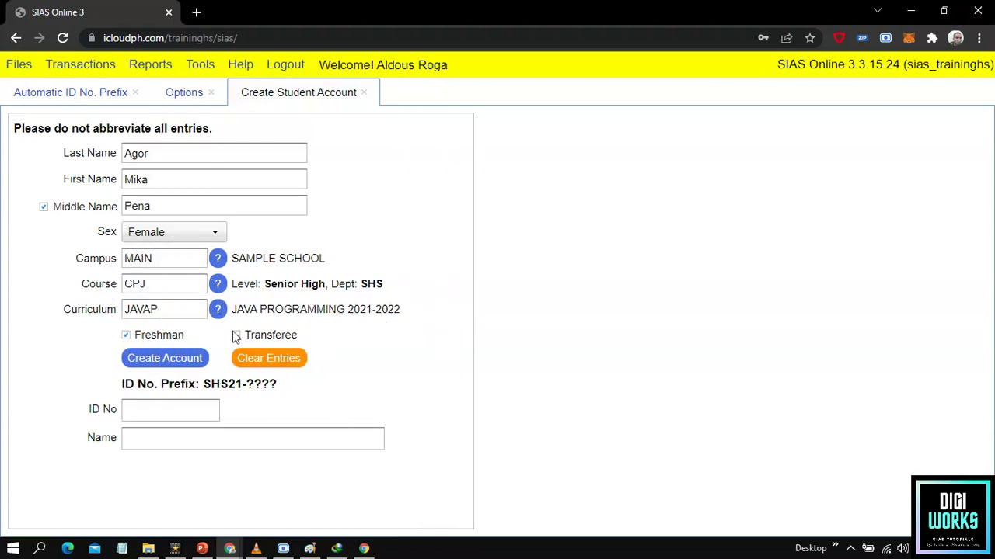
{"action": "left_click", "coordinate": [172, 361]}
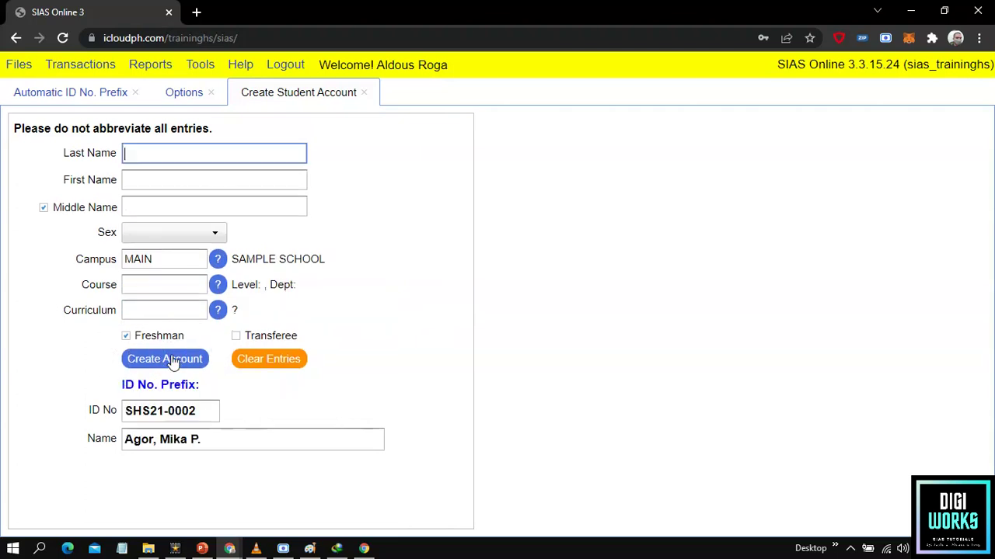
{"action": "key", "text": "ctrl"}
{"action": "key", "text": "ctrl"}
{"action": "key", "text": "ctrl"}
{"action": "key", "text": "ctrl"}
{"action": "key", "text": "ctrl"}
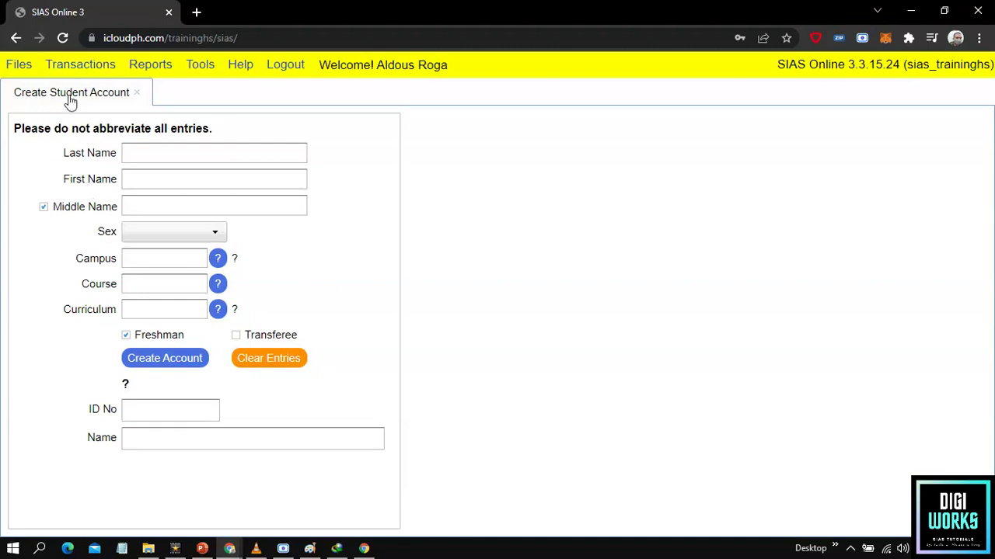
Open Student Profile and load the newly created student's record by ID number
{"action": "left_click", "coordinate": [85, 68]}
{"action": "mouse_move", "coordinate": [116, 114]}
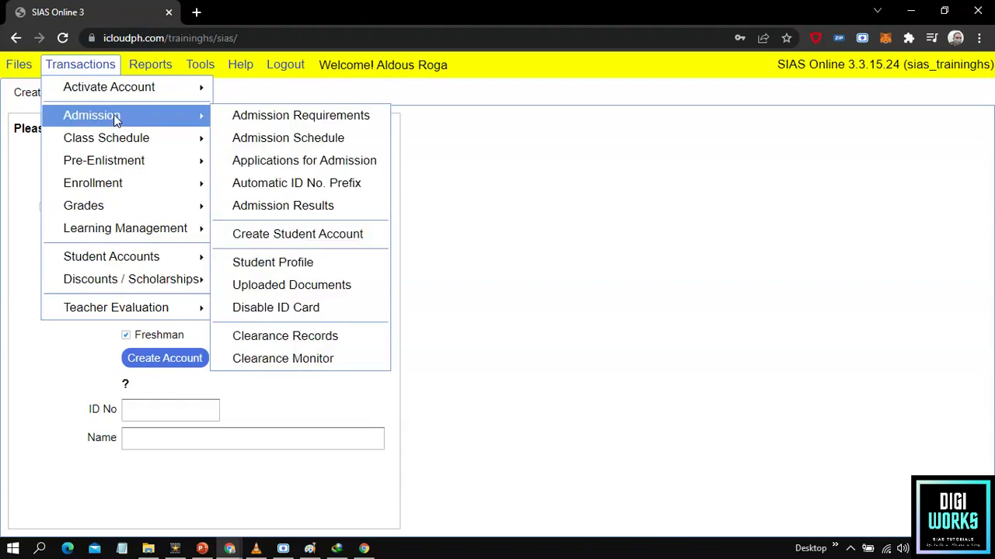
{"action": "left_click", "coordinate": [245, 265]}
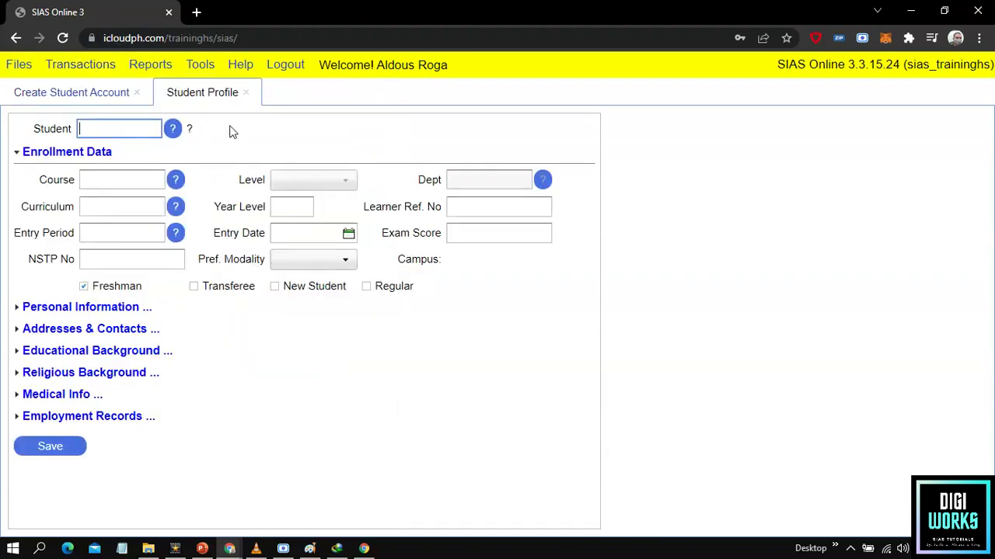
{"action": "left_click", "coordinate": [204, 99]}
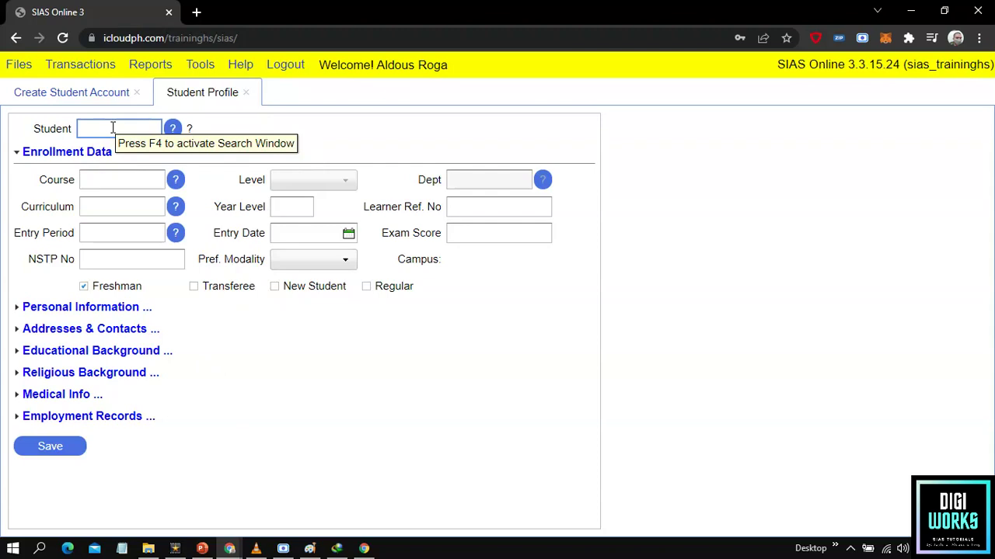
{"action": "type", "text": "SHS21-0002"}
{"action": "key", "text": "Tab"}
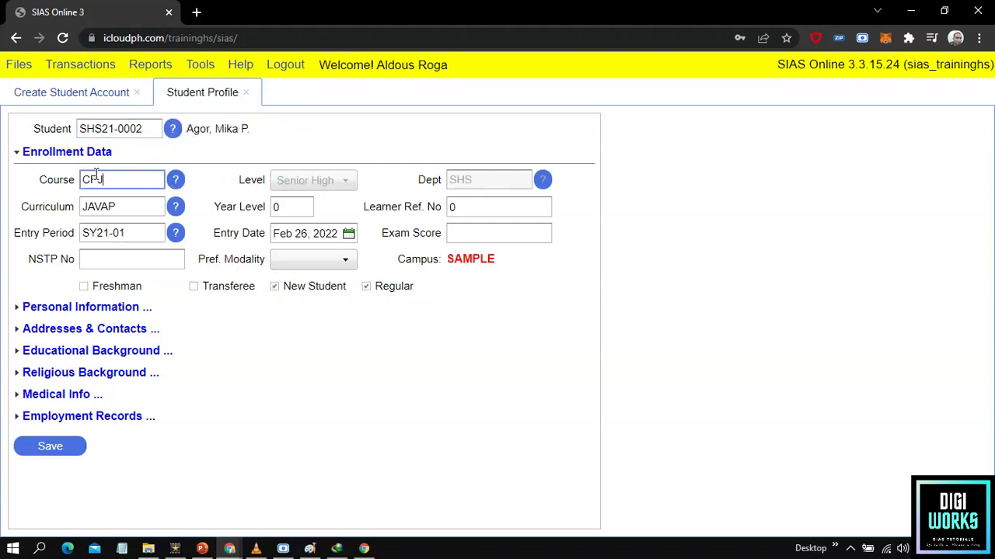
Set the student's year level to 1, mark the student as Freshman and choose Online Class as the preferred modality
{"action": "left_click", "coordinate": [286, 209]}
{"action": "type", "text": "1"}
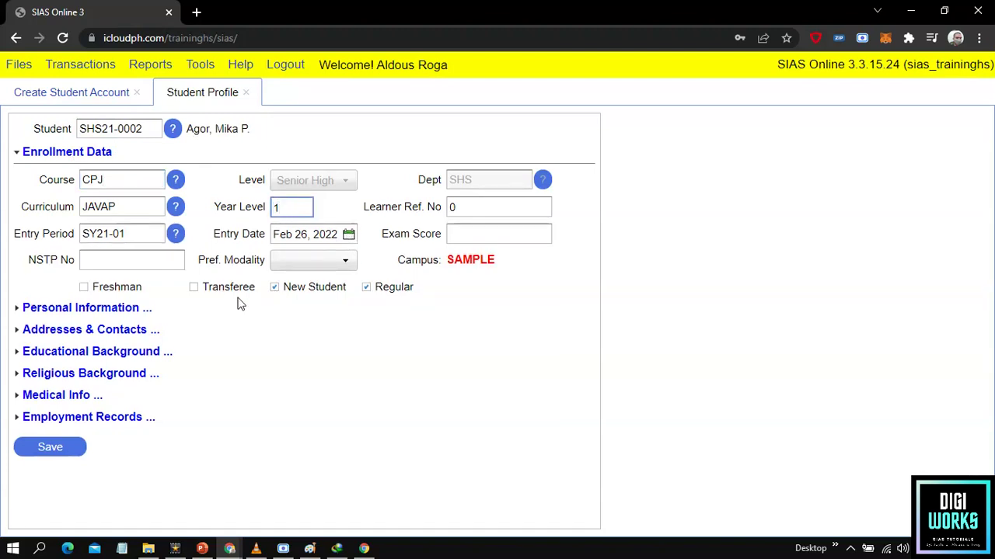
{"action": "left_click", "coordinate": [113, 287]}
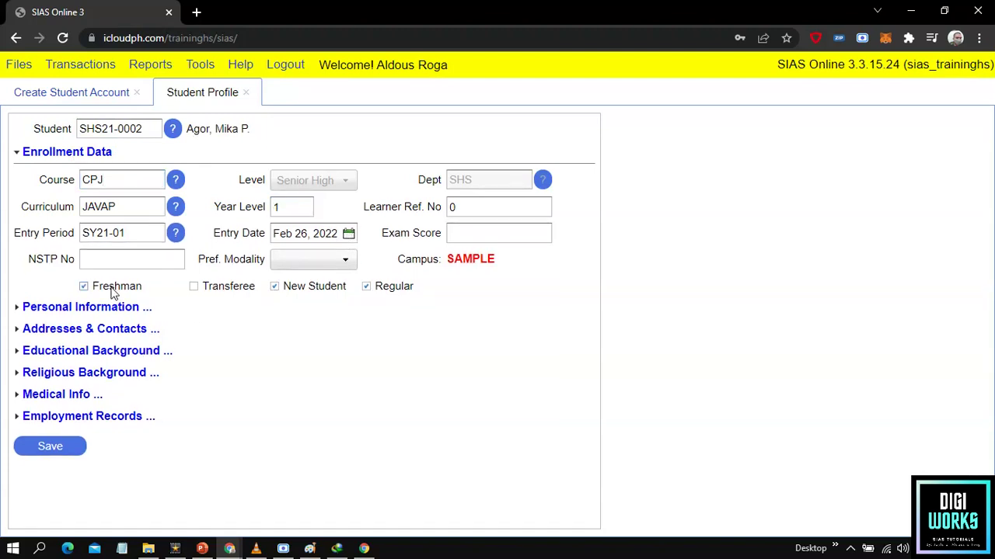
{"action": "left_click", "coordinate": [331, 266]}
{"action": "left_click", "coordinate": [298, 314]}
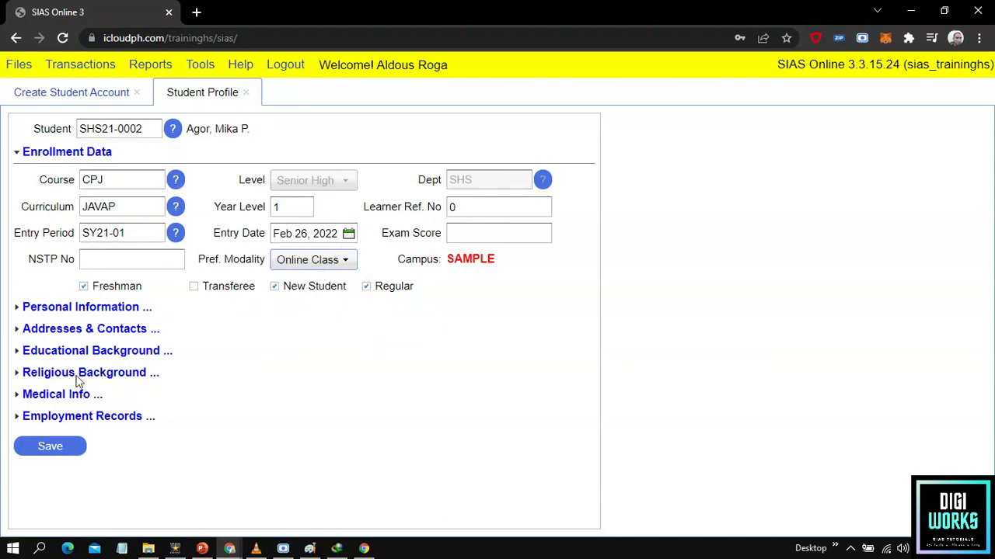
Go through the profile sections from Personal Information to Employment Records and save the student profile
{"action": "left_click", "coordinate": [70, 308]}
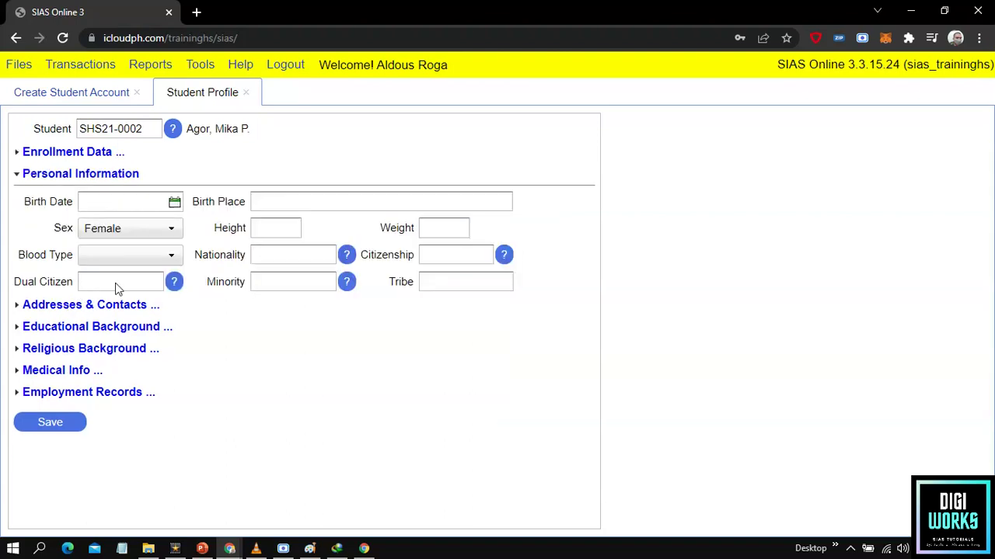
{"action": "left_click", "coordinate": [62, 307]}
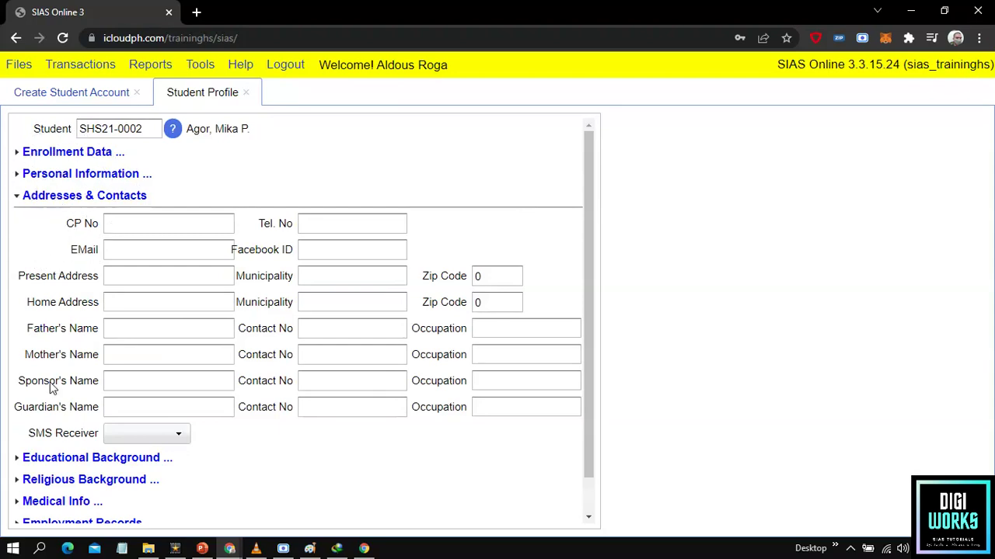
{"action": "left_click", "coordinate": [53, 458]}
{"action": "scroll", "coordinate": [83, 221], "scroll_direction": "down", "scroll_amount": 3}
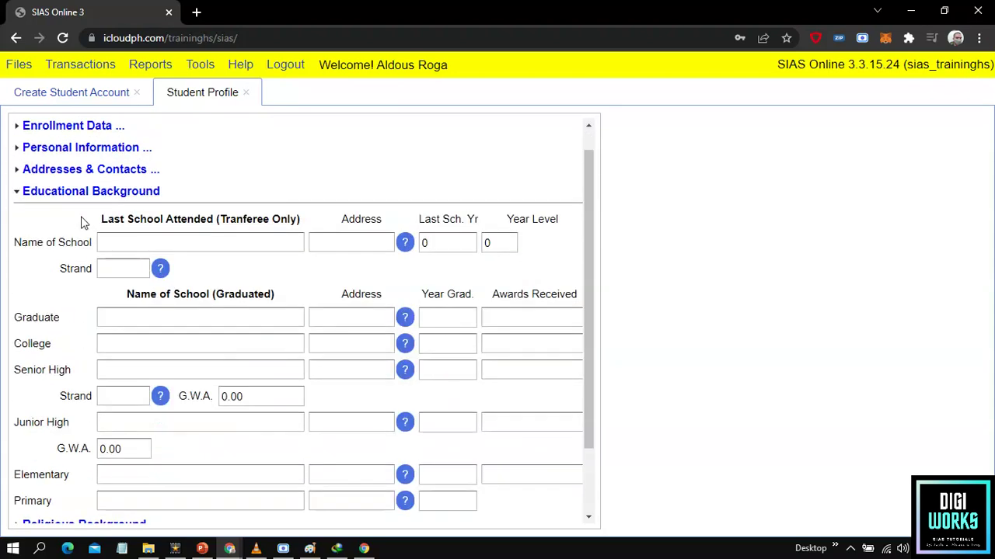
{"action": "left_click", "coordinate": [62, 441]}
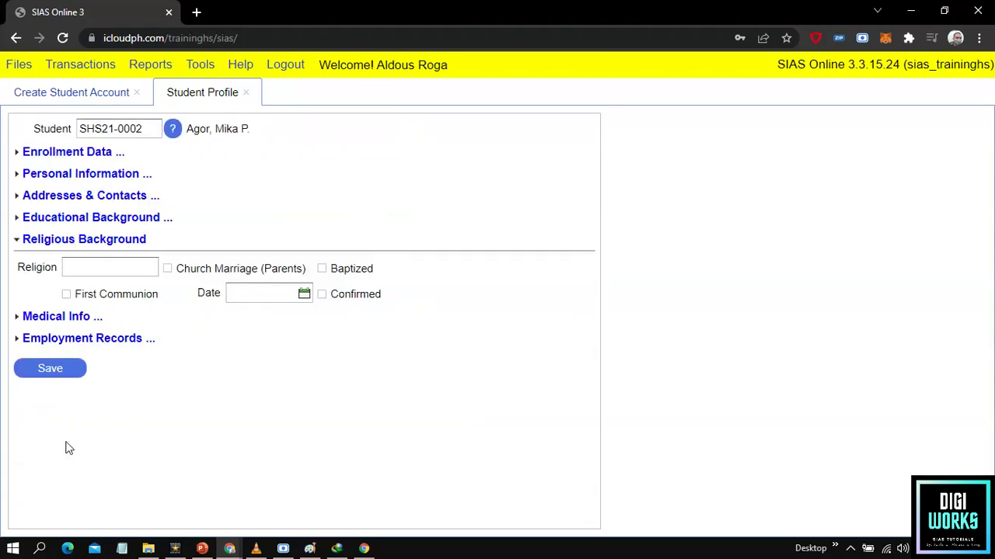
{"action": "left_click", "coordinate": [54, 250]}
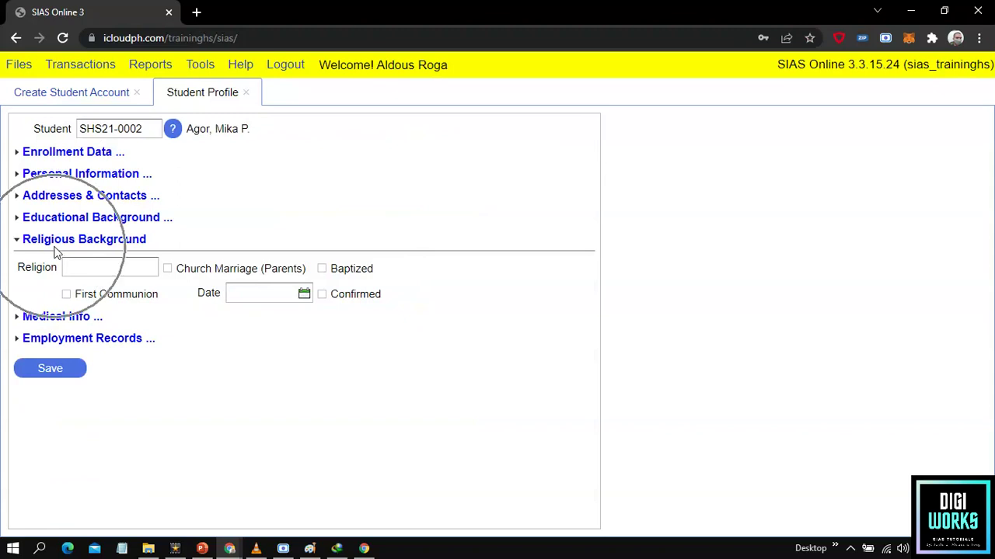
{"action": "left_click", "coordinate": [47, 321]}
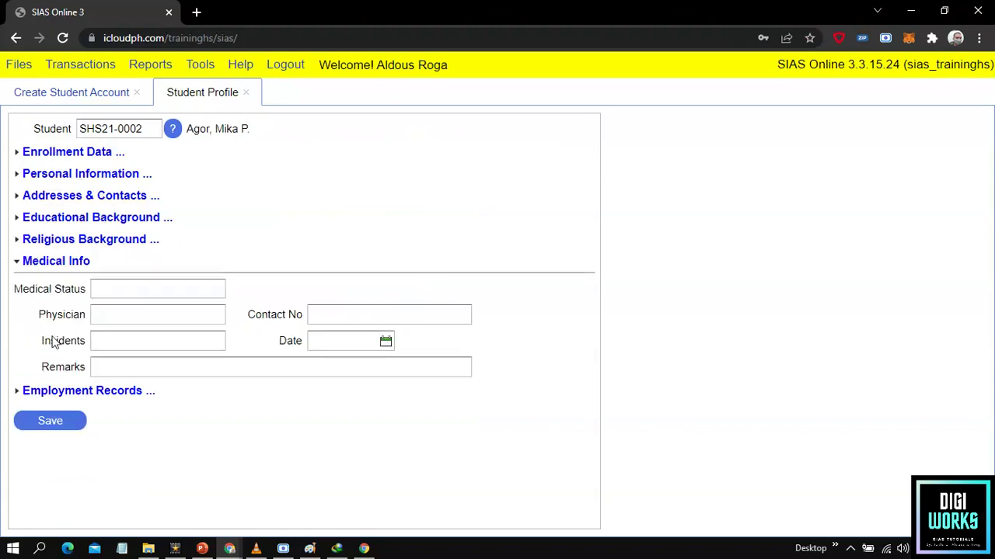
{"action": "left_click", "coordinate": [65, 394]}
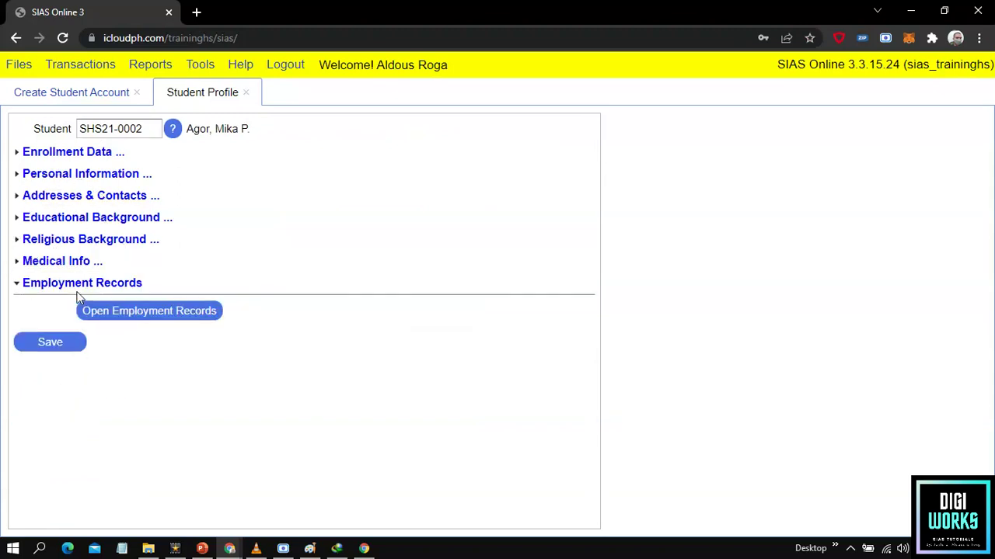
{"action": "left_click", "coordinate": [50, 343]}
{"action": "left_click", "coordinate": [509, 333]}
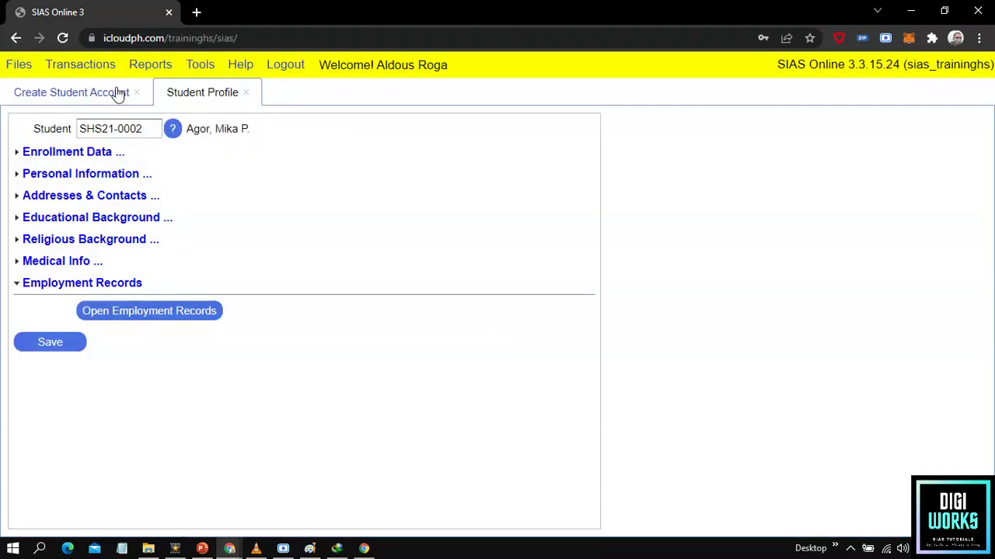